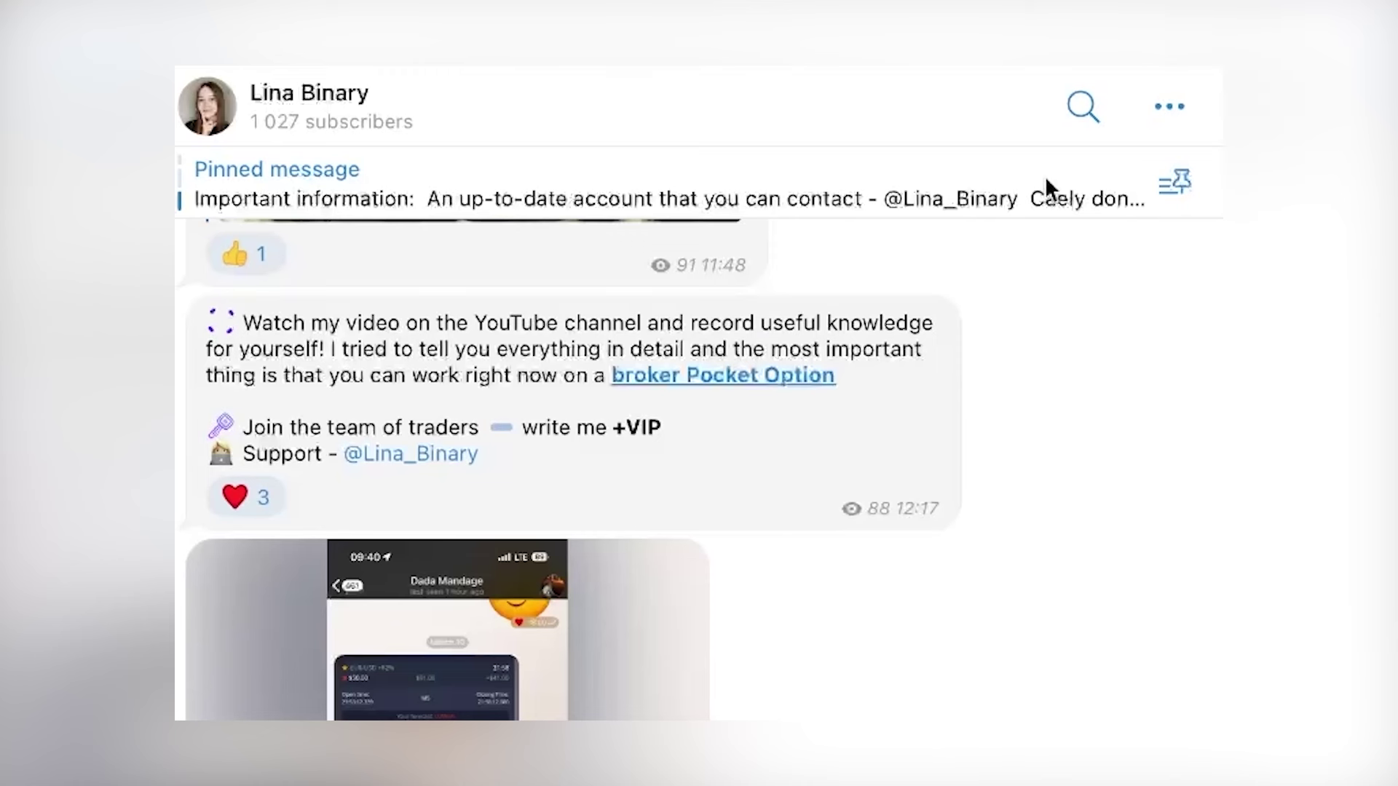
Step: Copy the text +VIP from the channel post and send it as a message to the linked support contact
drag(665, 427, 524, 424)
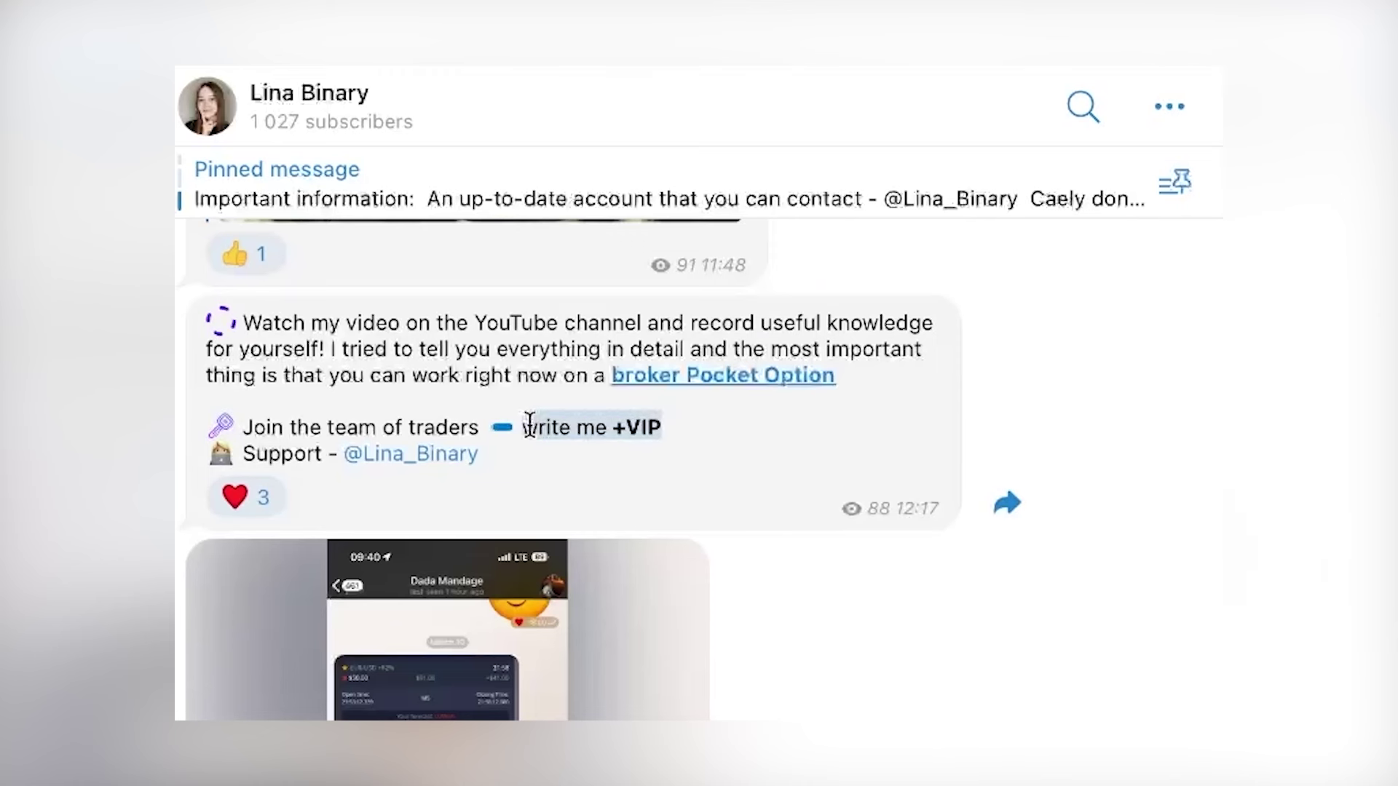
drag(667, 428, 615, 427)
key(super+c)
click(461, 457)
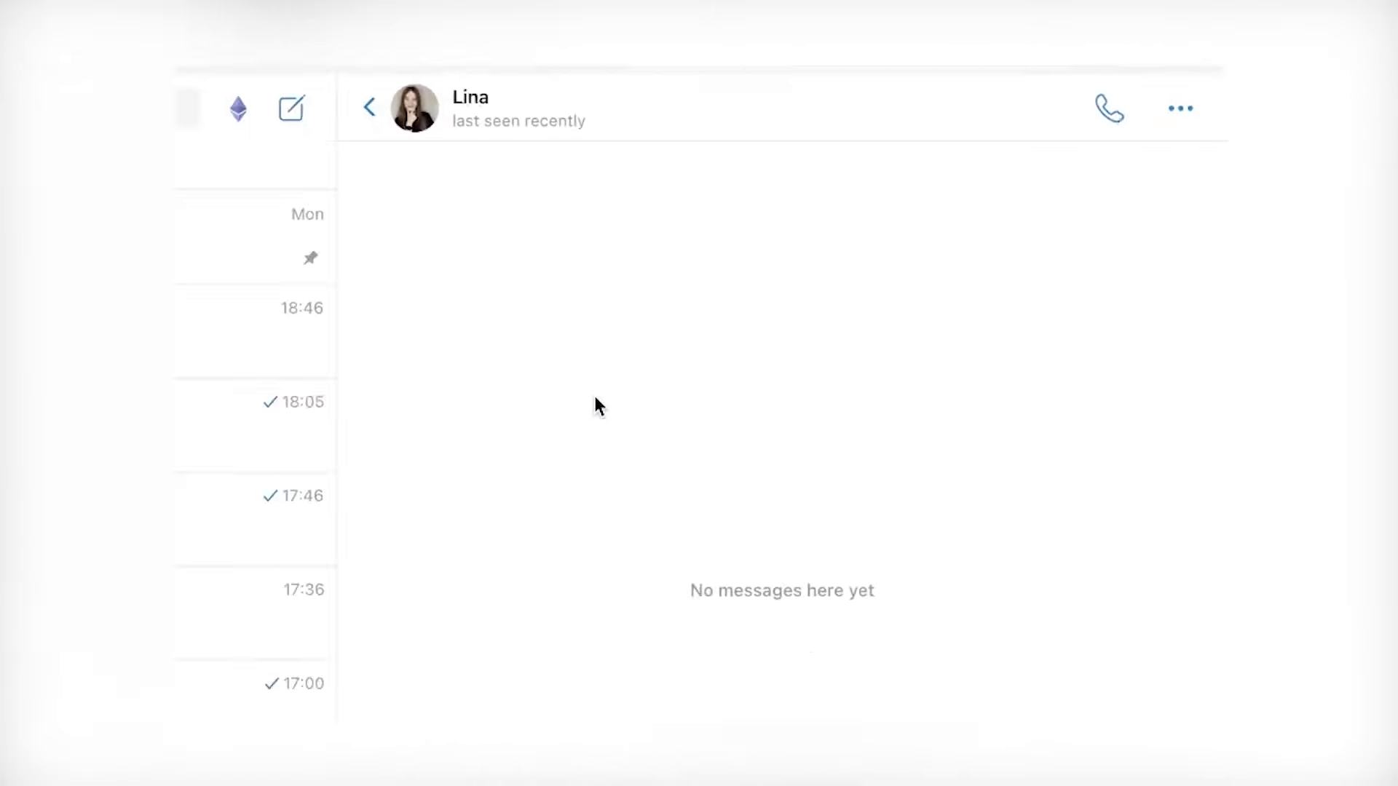
key(super+v)
key(Return)
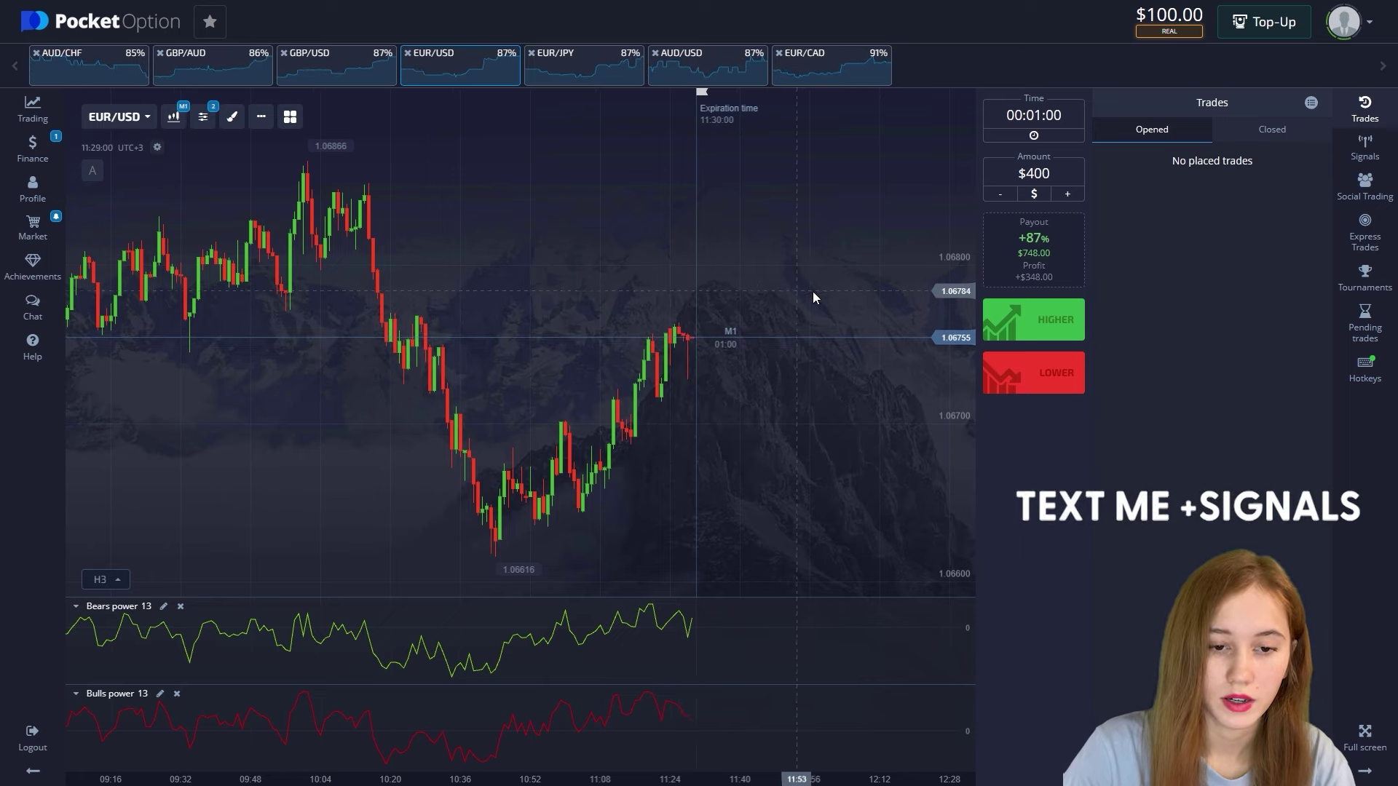
Step: Set the trade amount to $100
click(1005, 181)
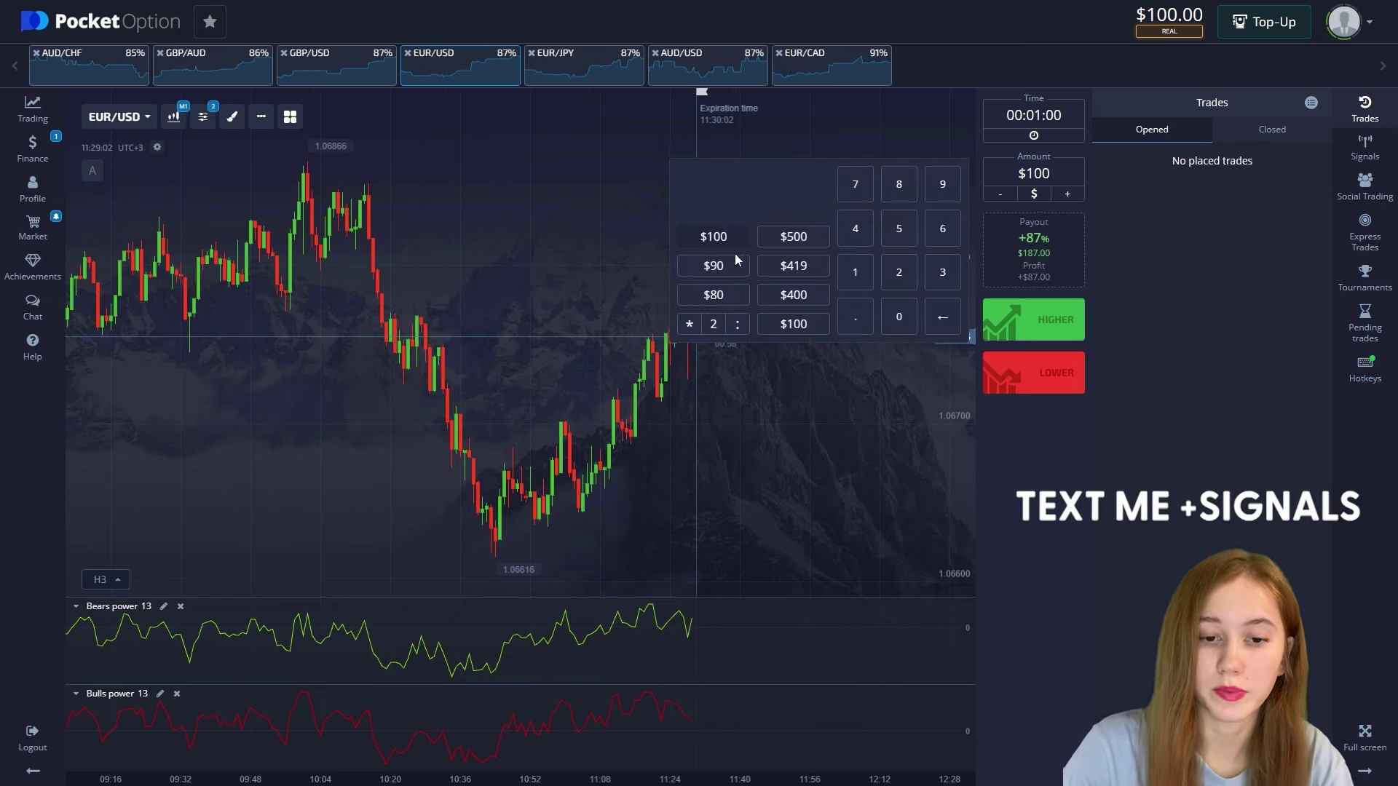
click(1163, 267)
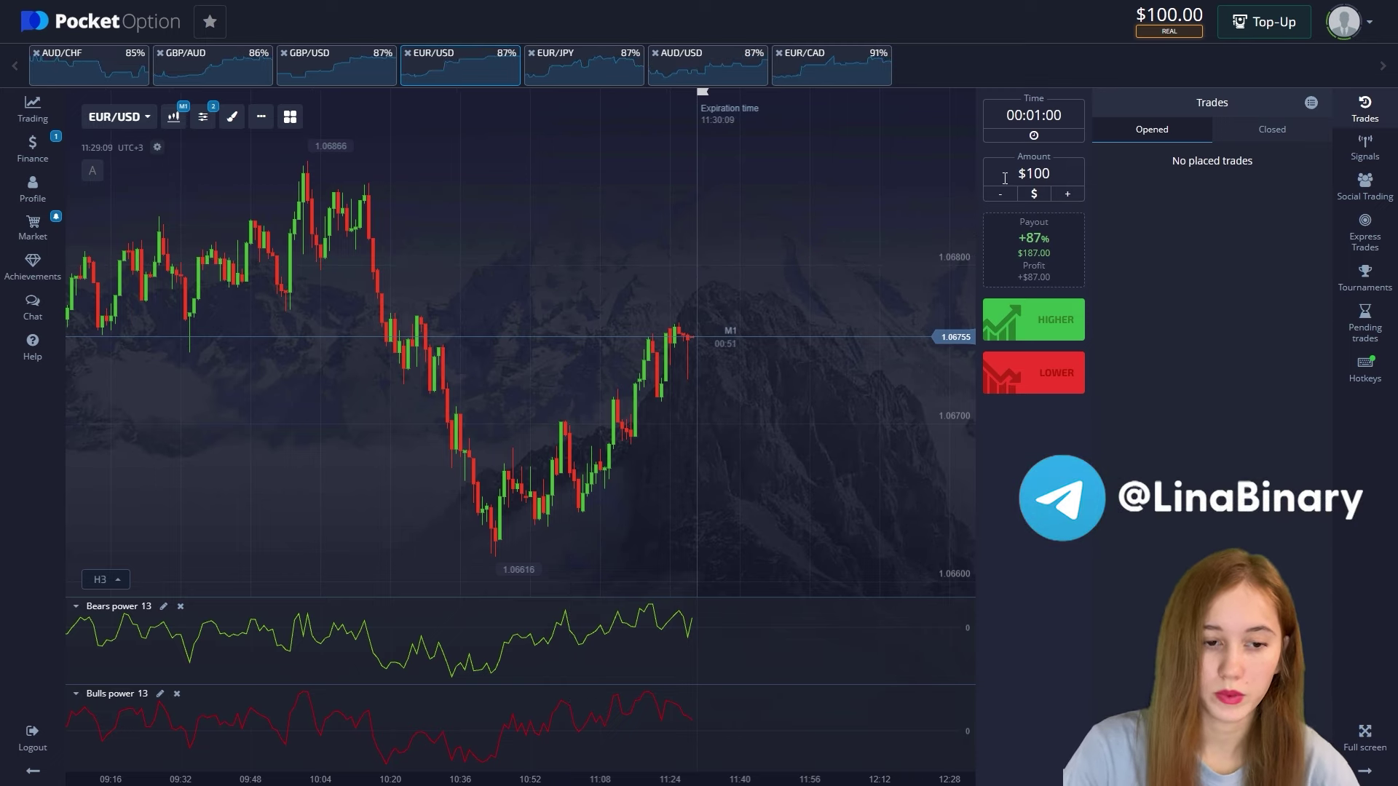
Step: Check the trade's expiration time options and the EUR/USD chart's type and time frame settings
click(1039, 126)
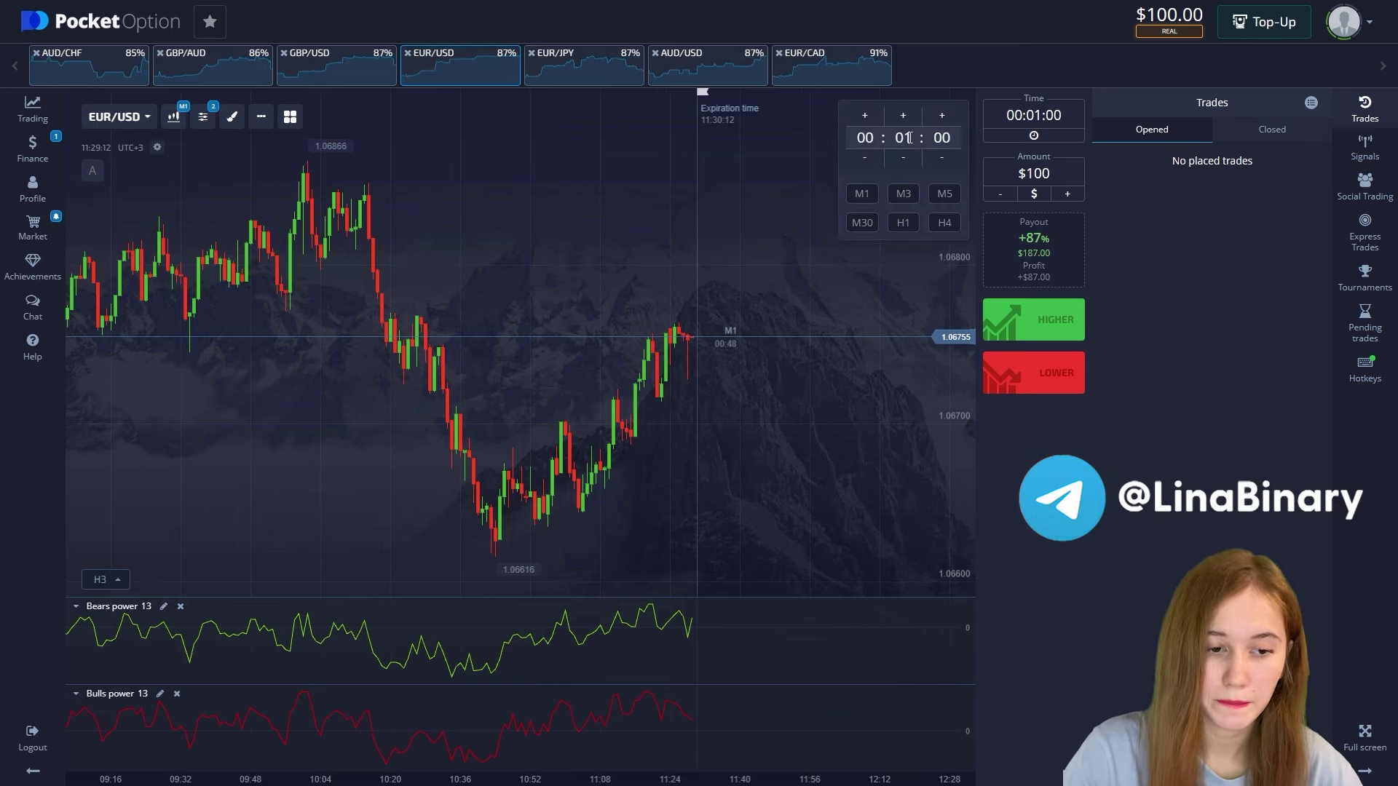
click(601, 213)
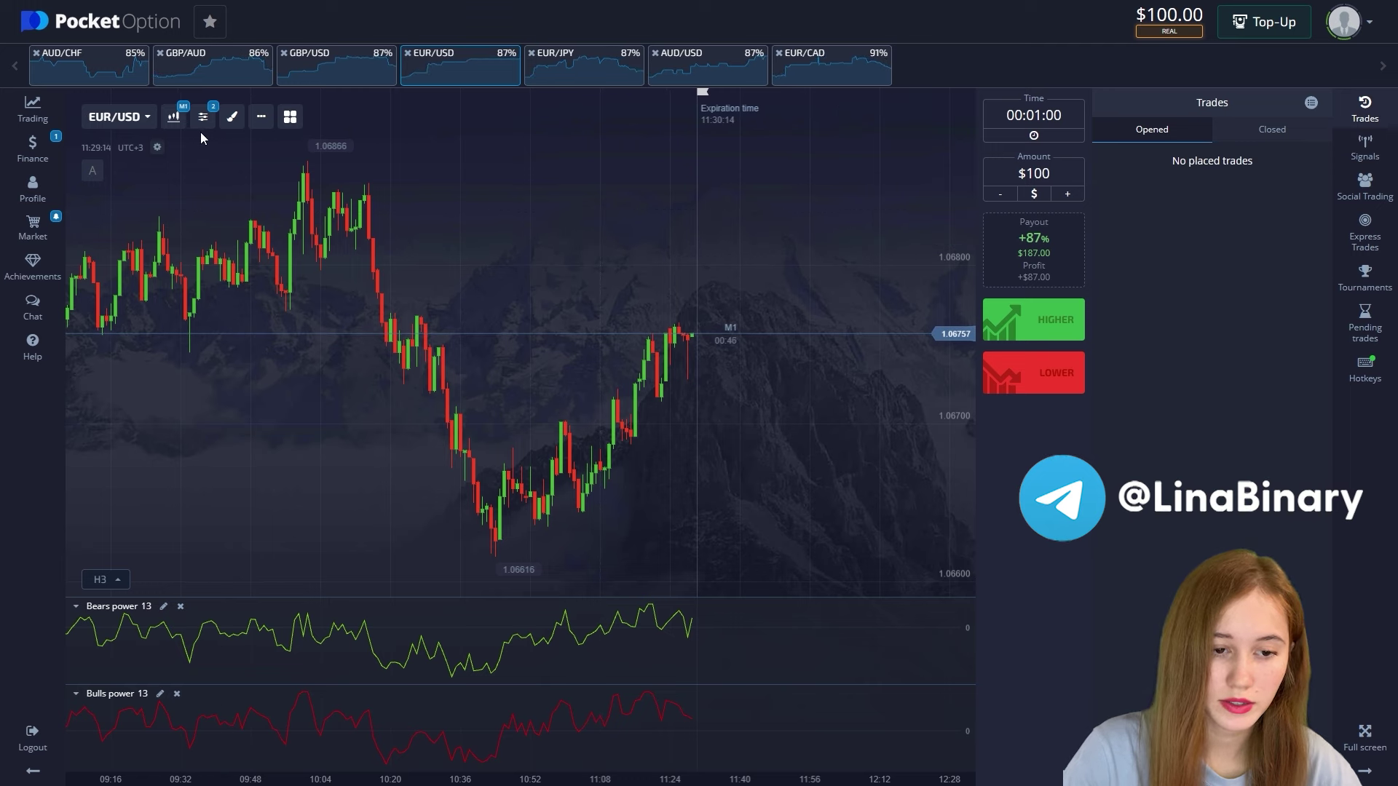
click(173, 116)
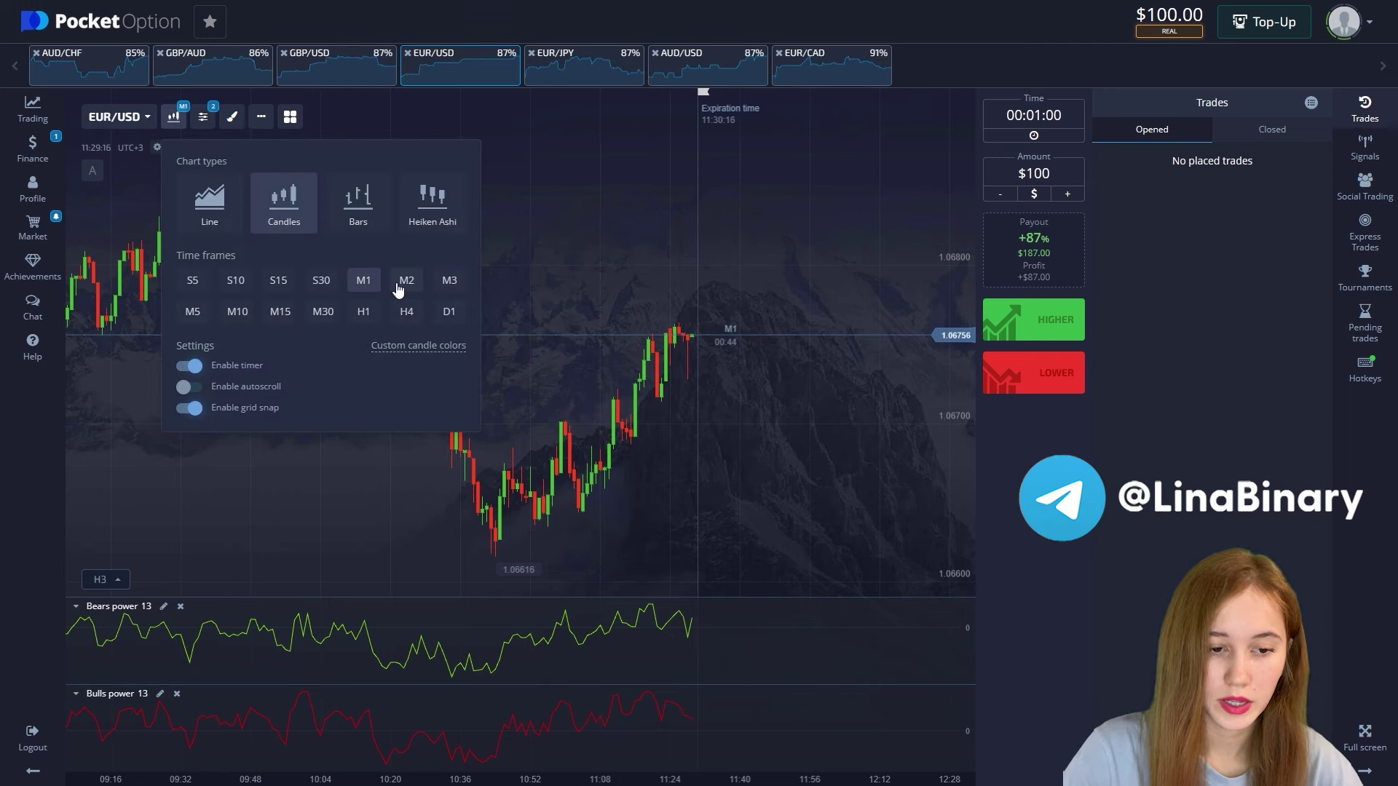
click(642, 312)
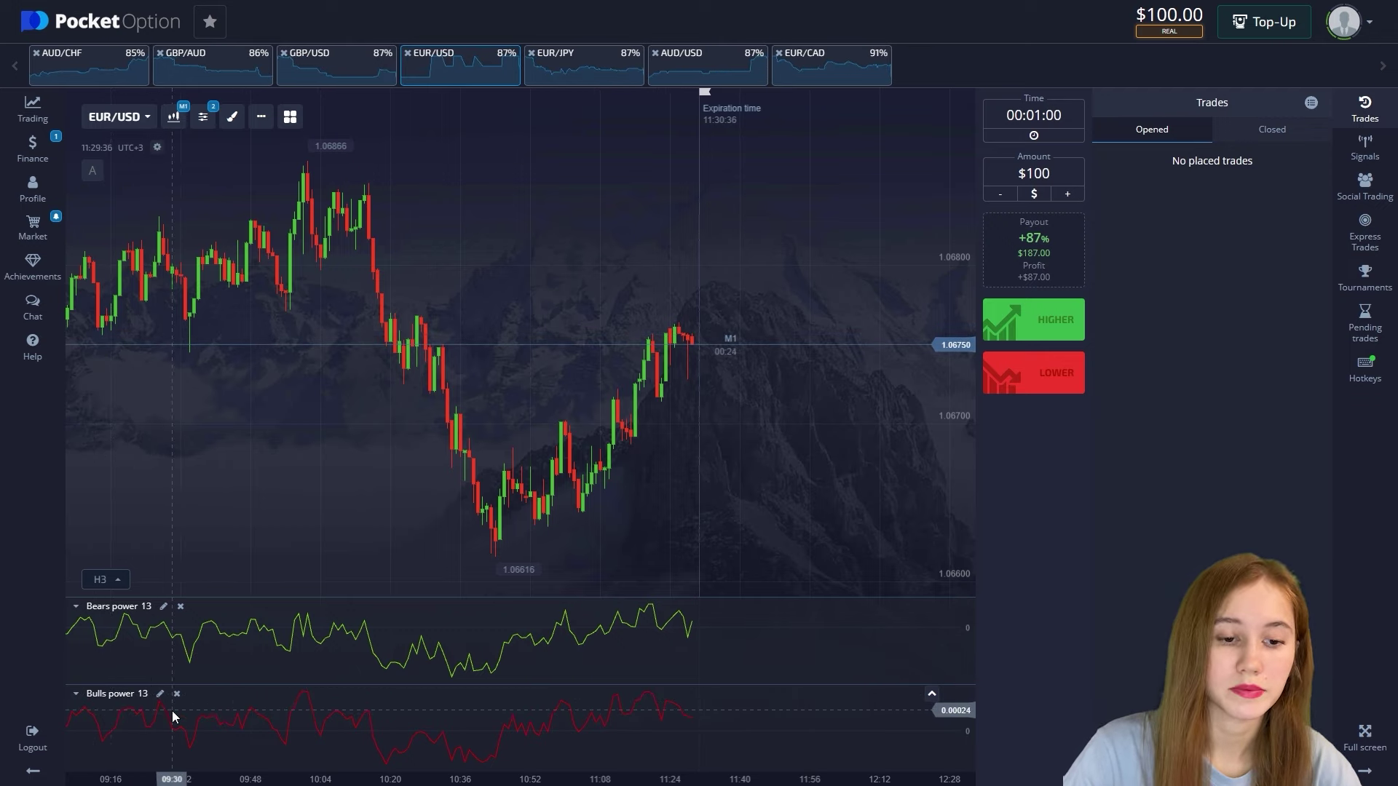
Step: Review the period and main line style of the Bulls power indicator and save its settings
click(160, 694)
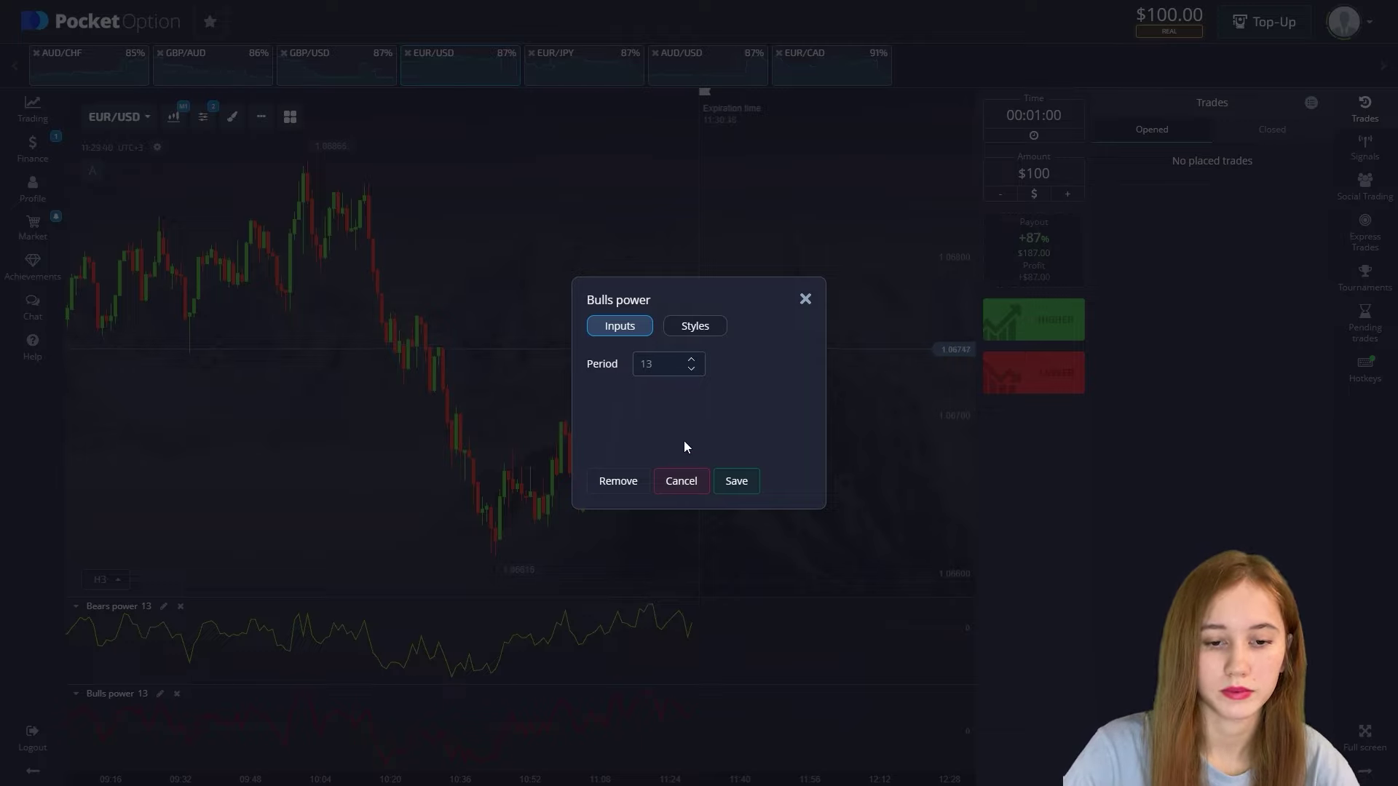
click(712, 330)
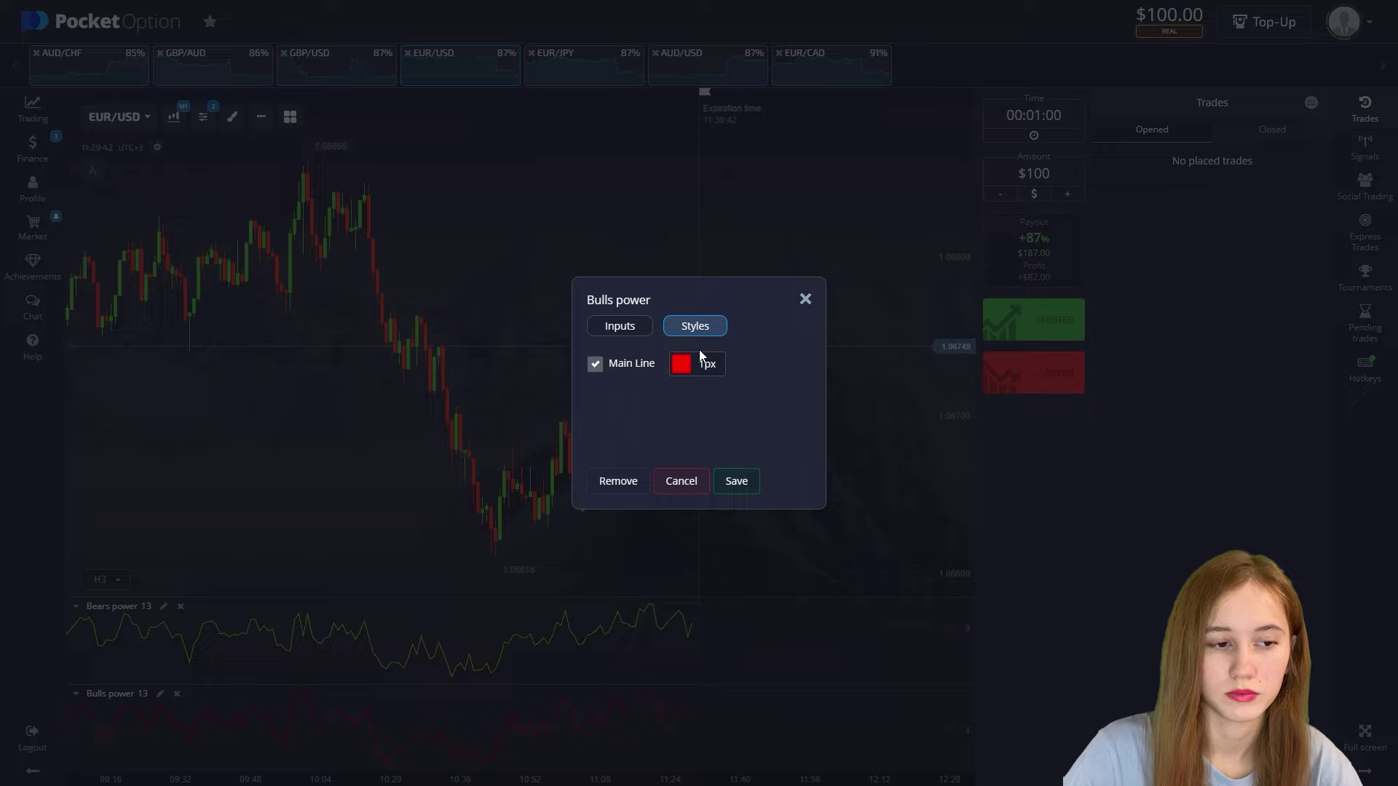
click(736, 483)
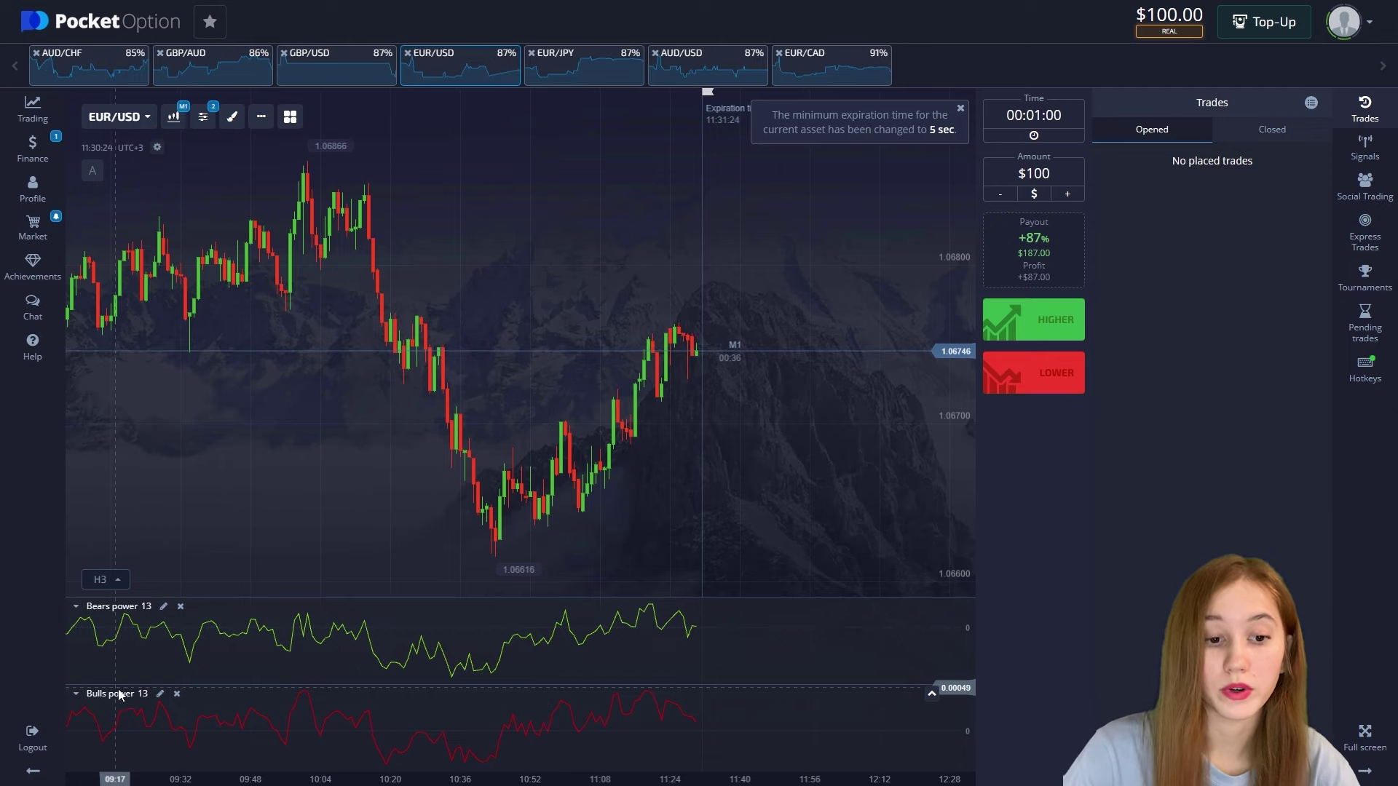
Step: Review the period and main line style of the Bears power indicator and save its settings
click(163, 606)
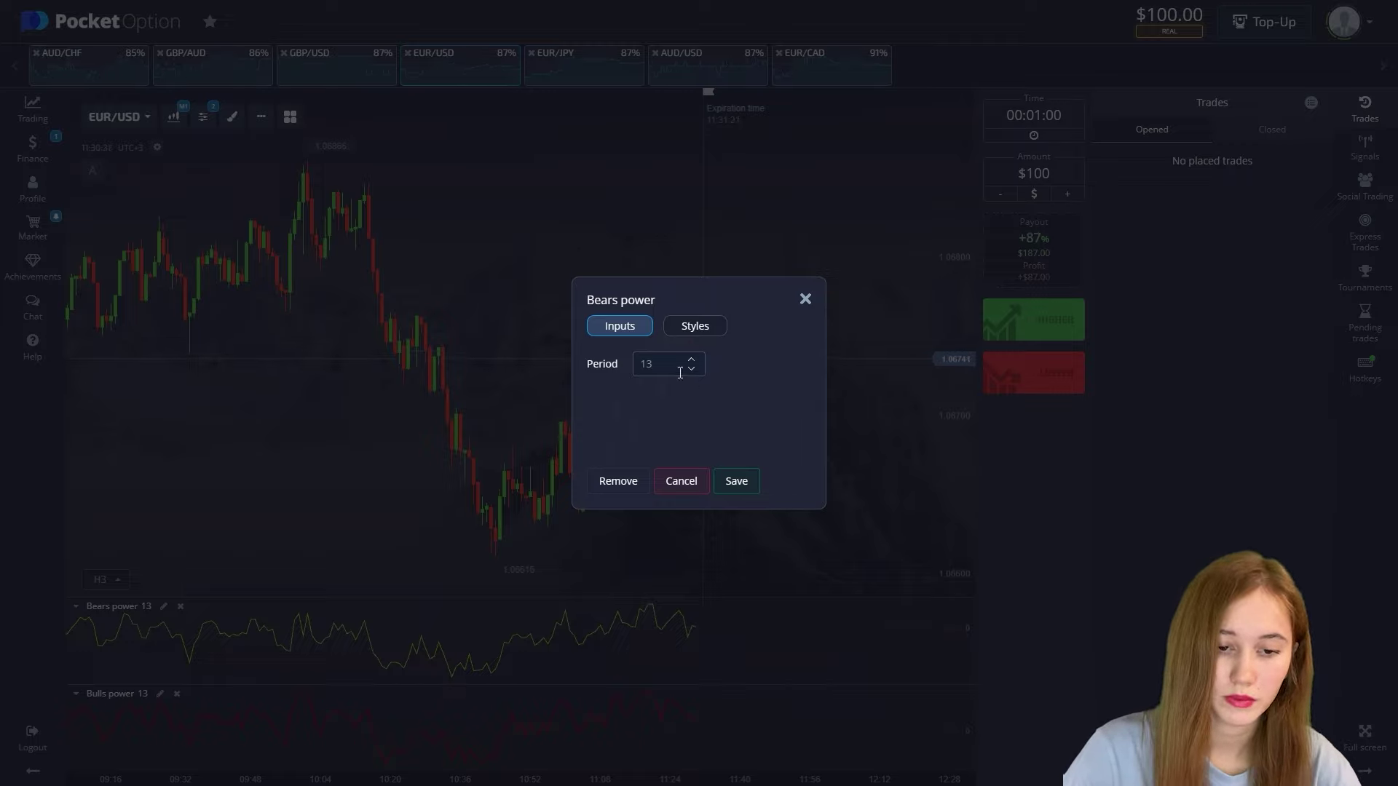
click(695, 327)
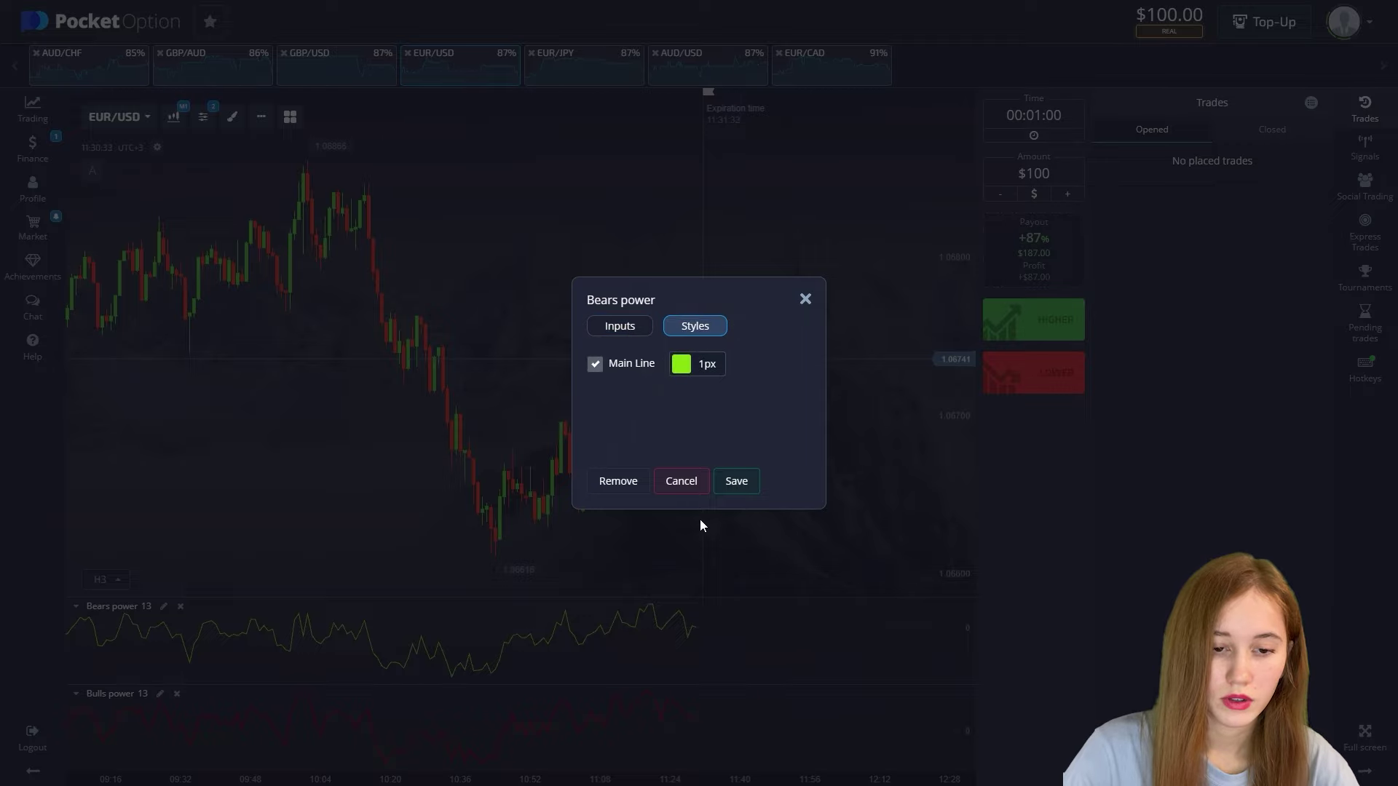
click(731, 483)
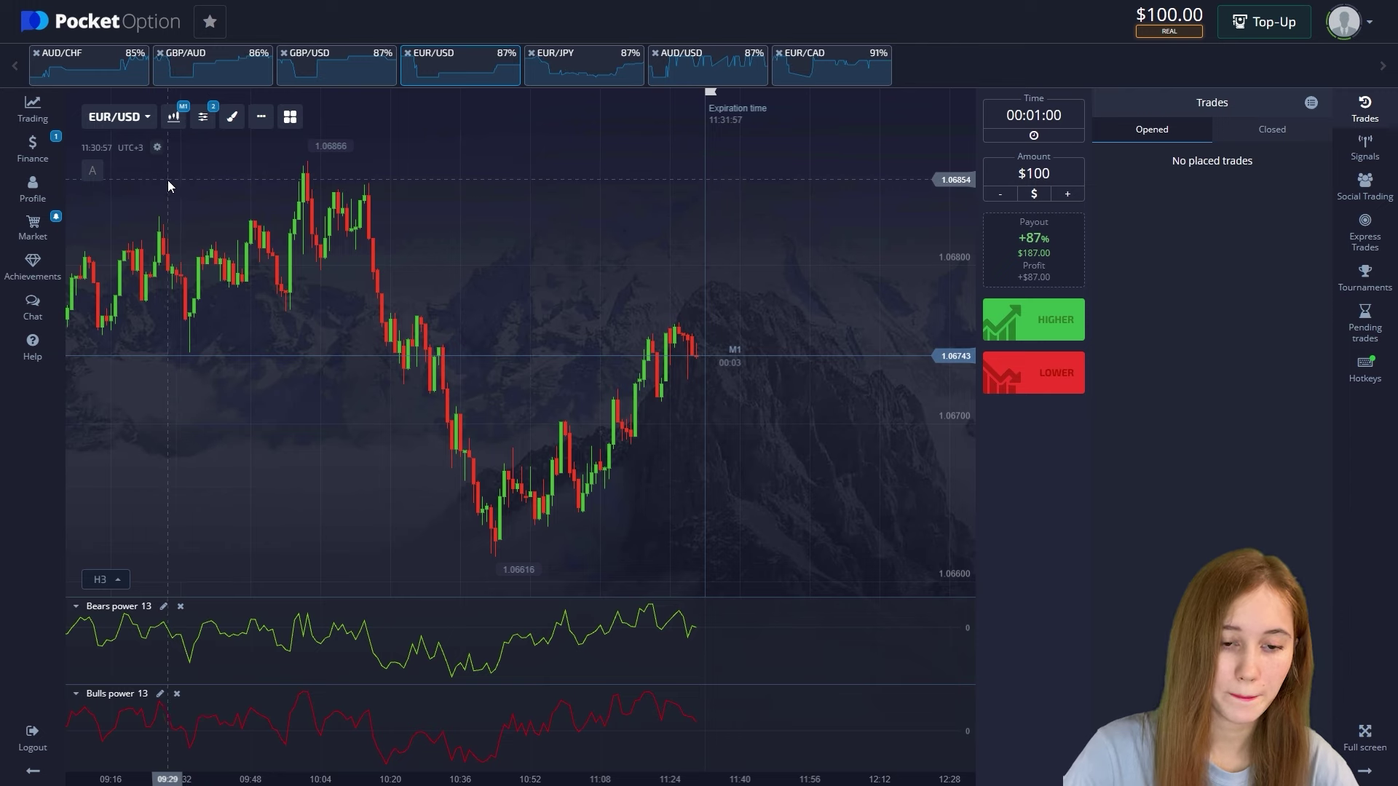
Step: Switch to the AUD/CHF chart and place a $100 Higher trade with a one-minute expiration
click(85, 56)
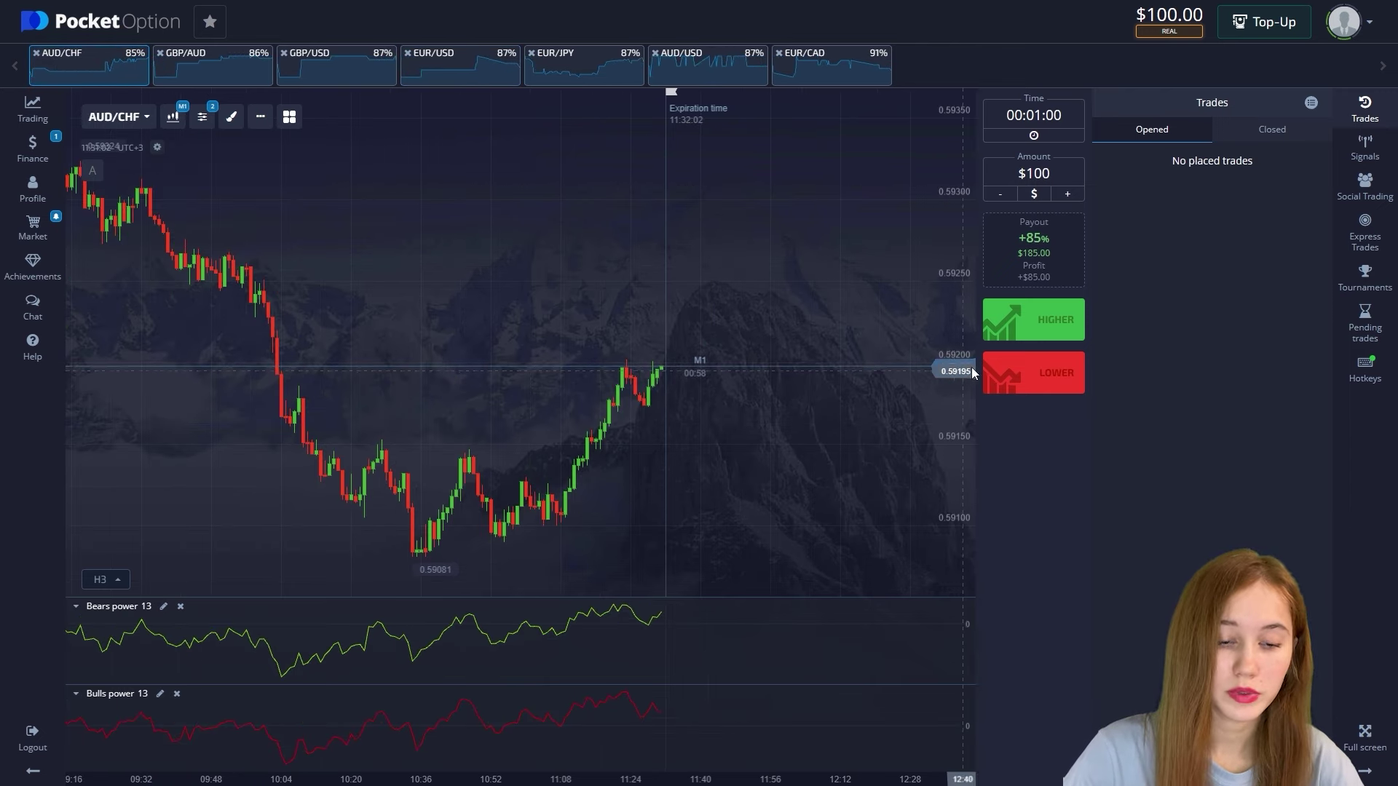
click(1030, 318)
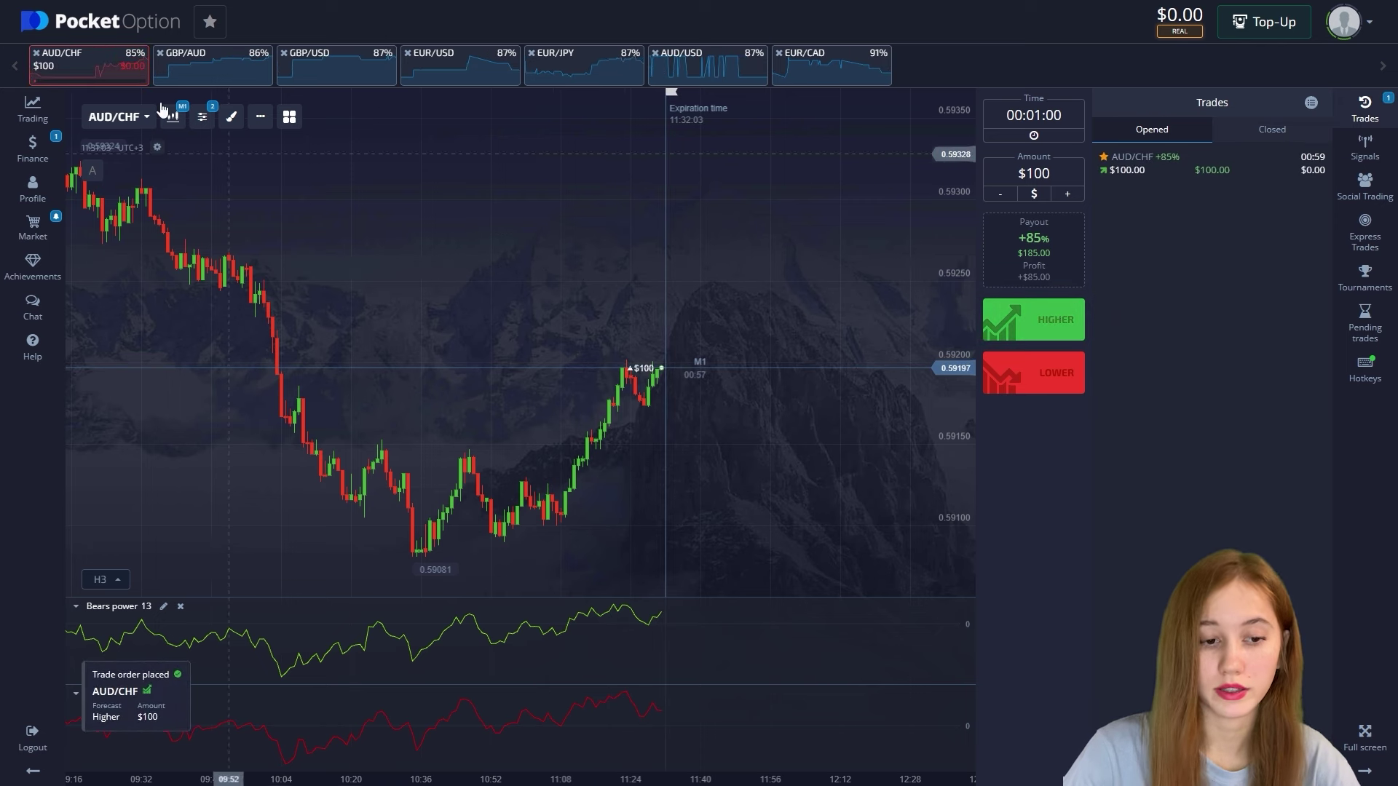
Step: Capture the full screen and mark the recent AUD/CHF rise with arrows and its two price levels with flat horizontal rectangles
key(Print)
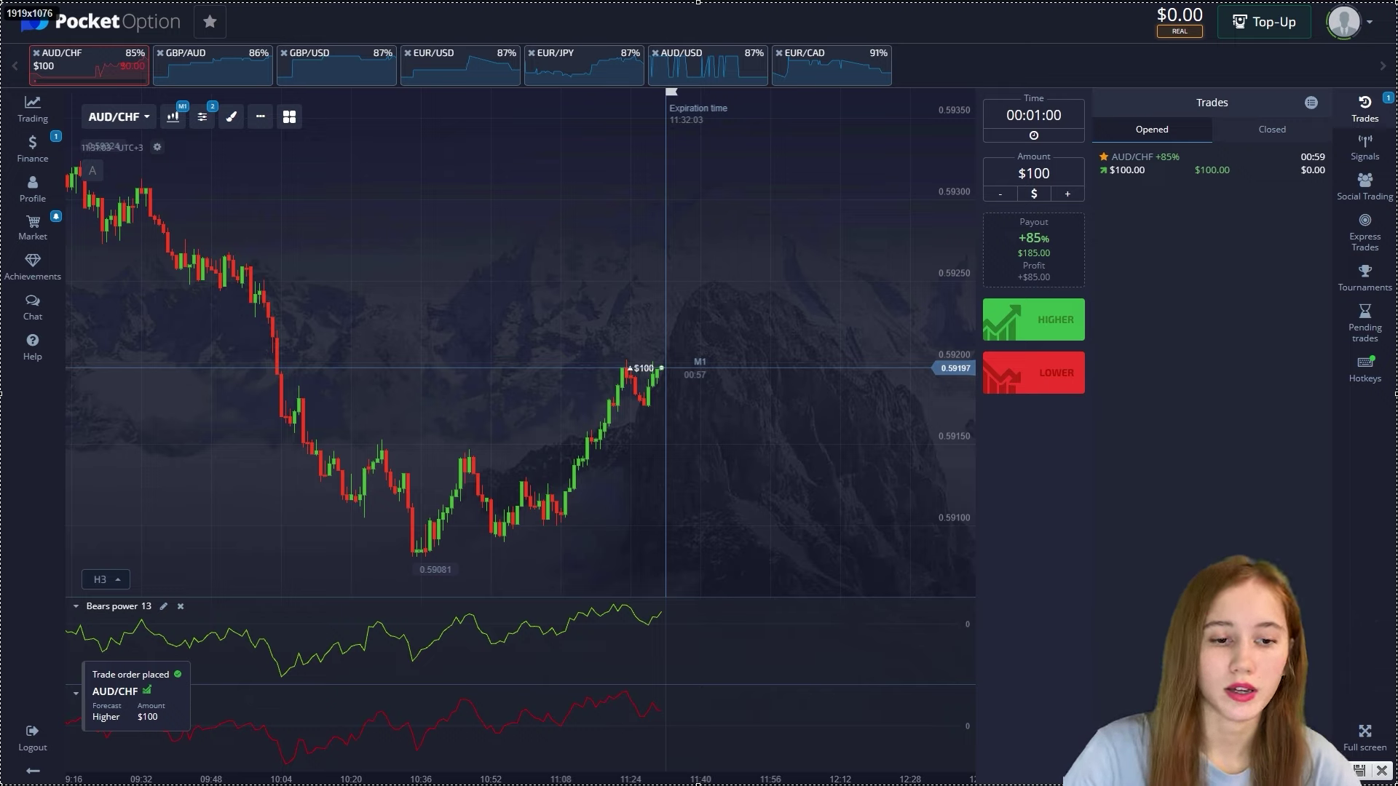
drag(572, 528, 685, 358)
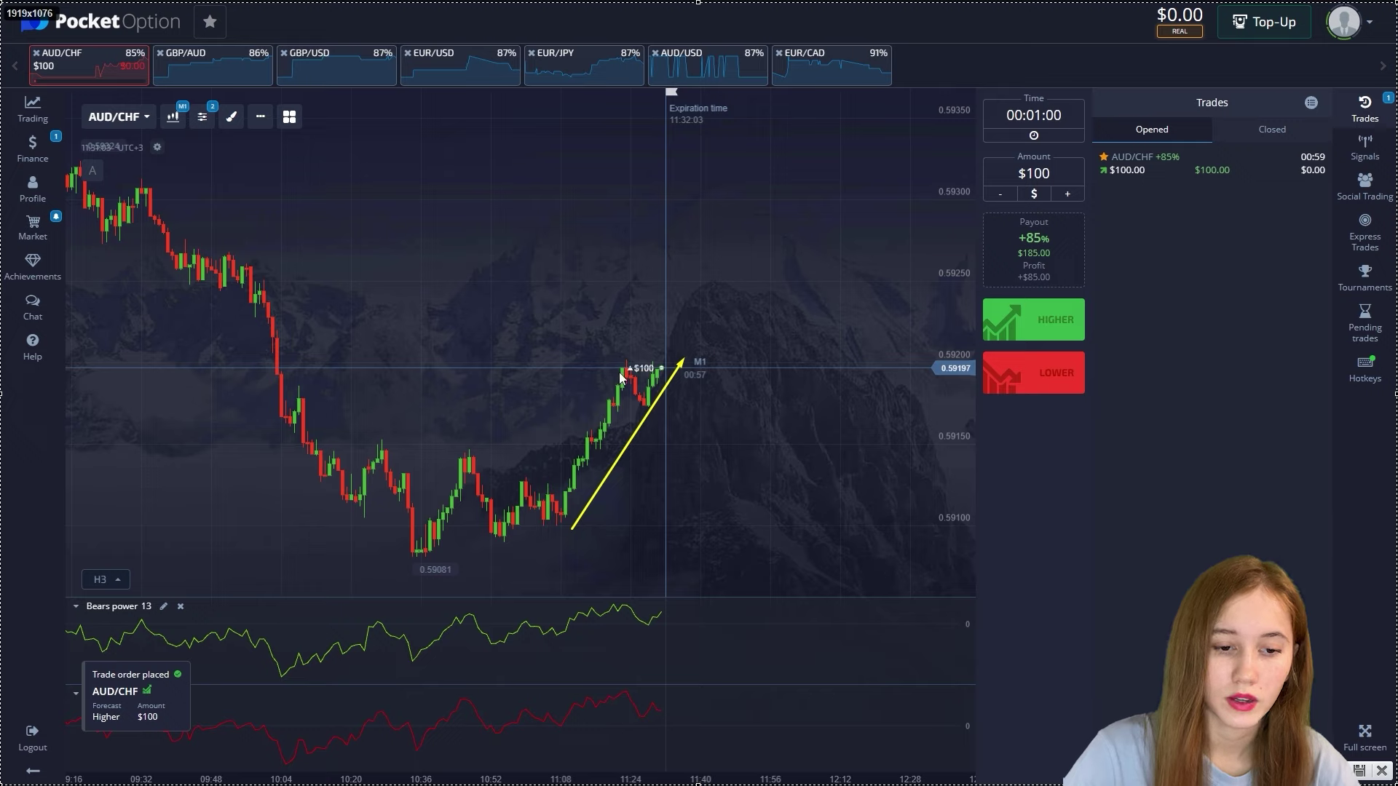
drag(615, 359, 768, 369)
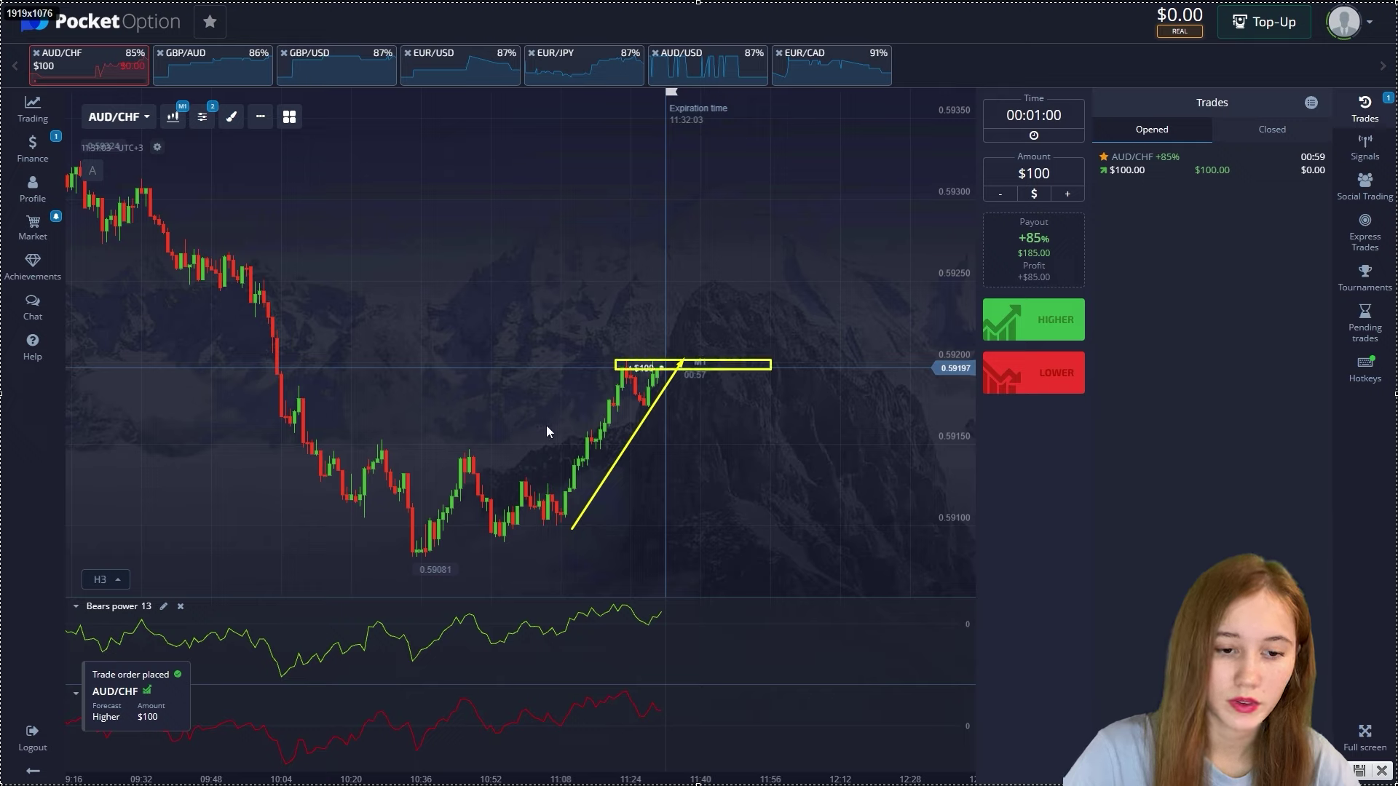
drag(458, 446, 898, 457)
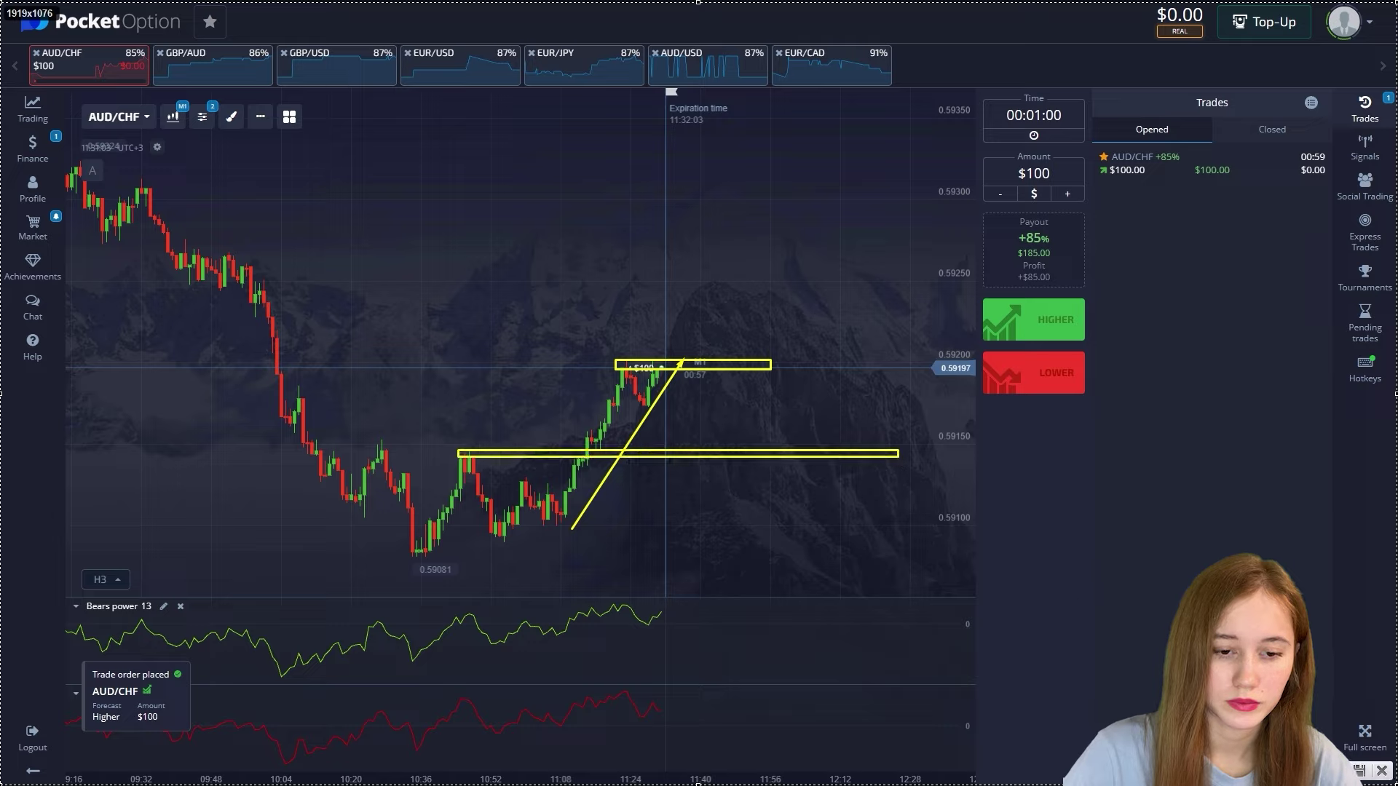
drag(583, 543, 735, 311)
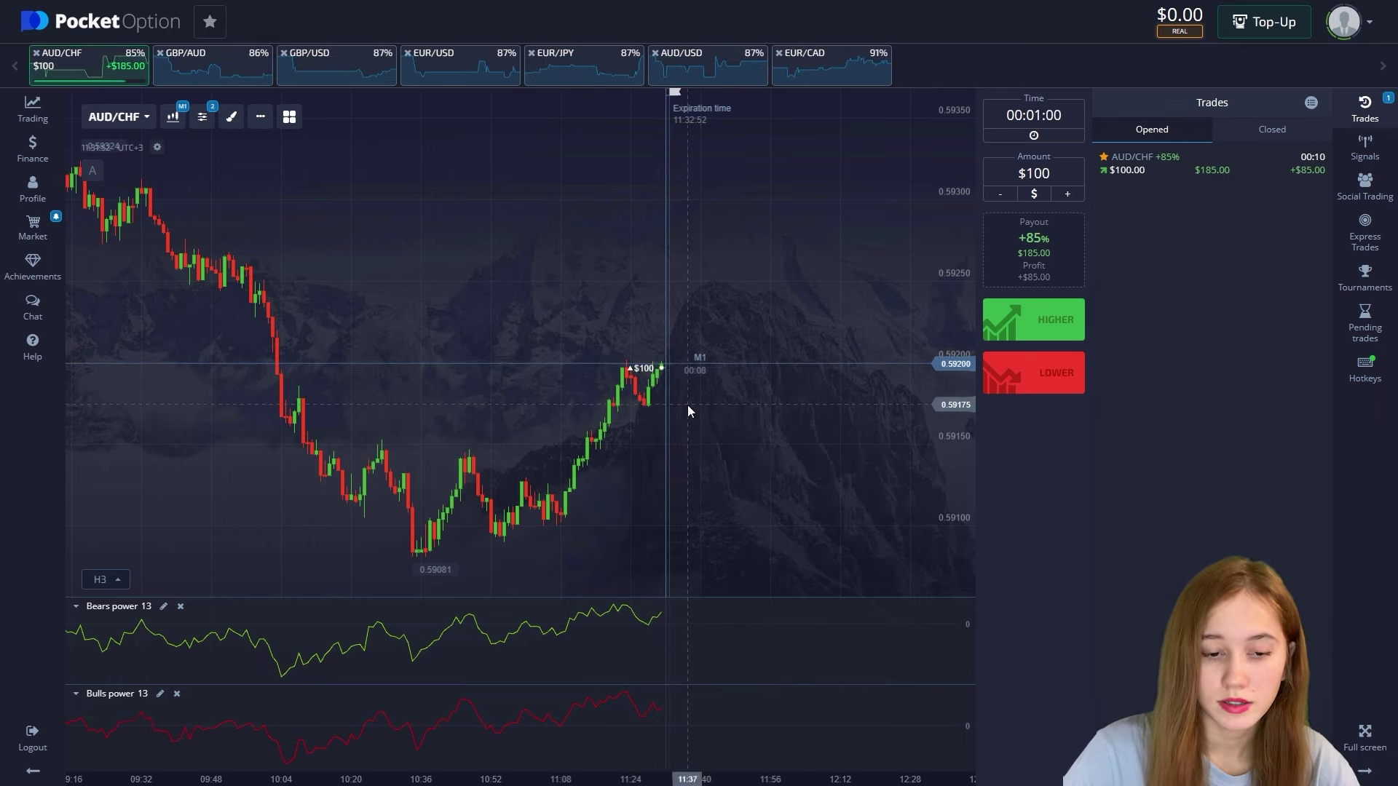
Step: Examine the latest AUD/CHF candles and the open trade up close, and dismiss the closed-trade notification
scroll(657, 370, up, 2)
scroll(695, 208, up, 3)
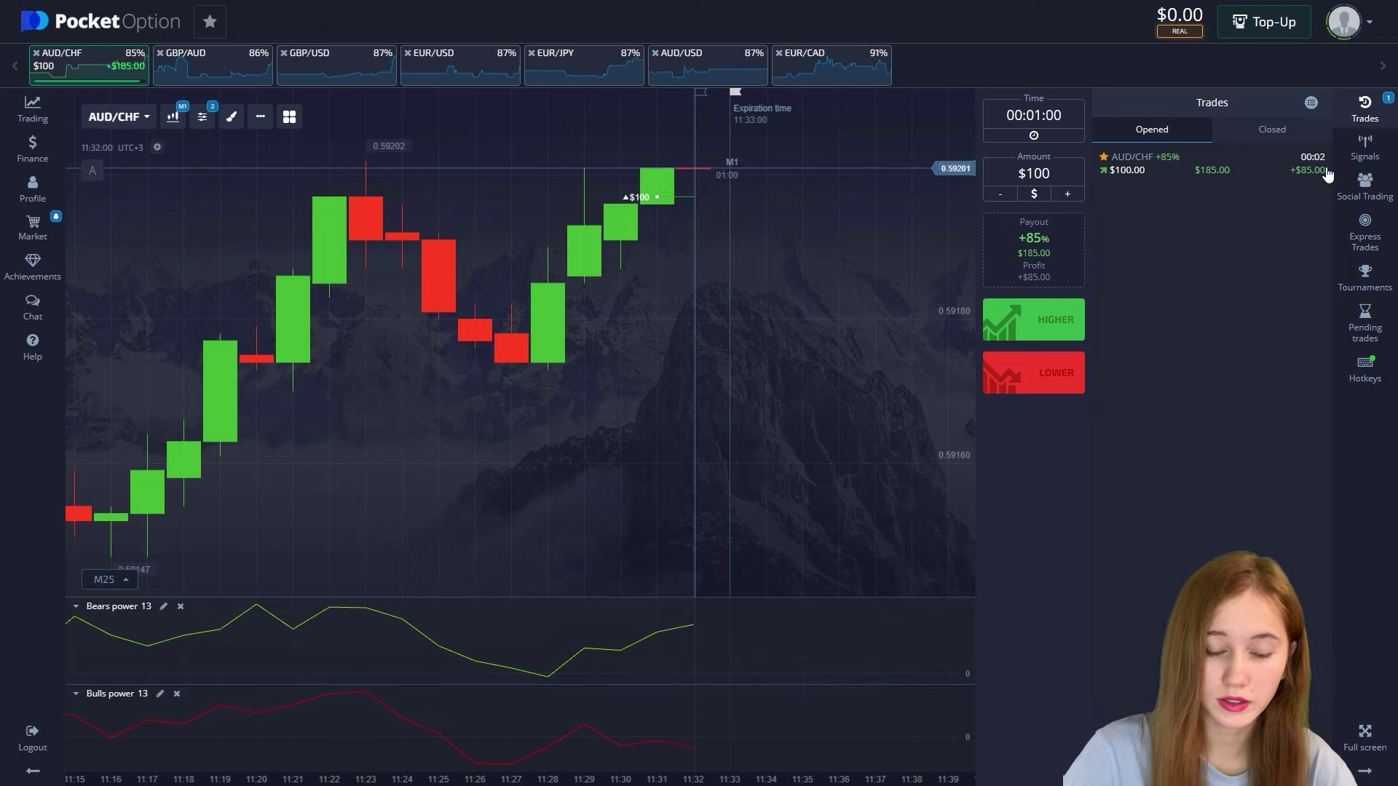
scroll(648, 257, down, 10)
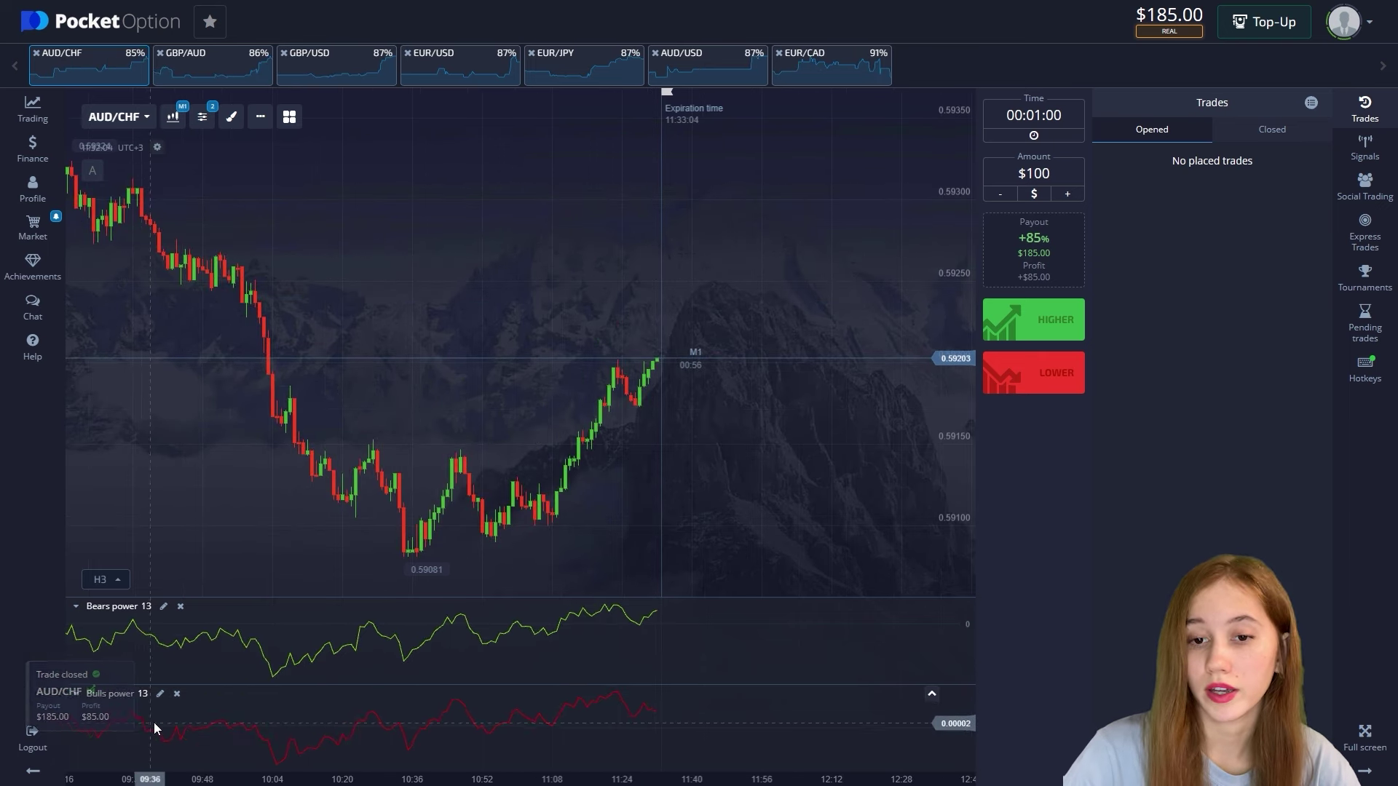
click(154, 722)
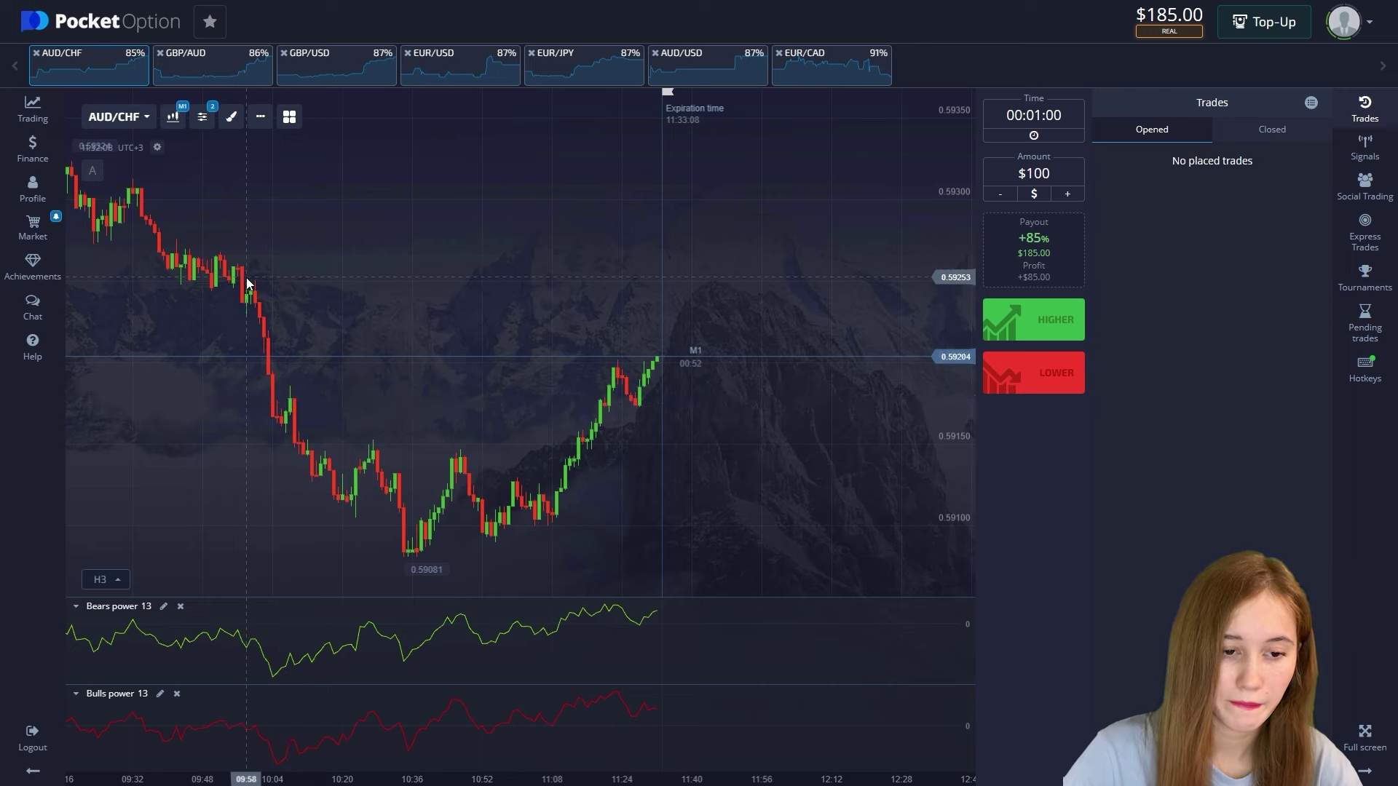
Step: Switch to the GBP/AUD chart and place a $100 Higher trade with a one-minute expiration
click(209, 54)
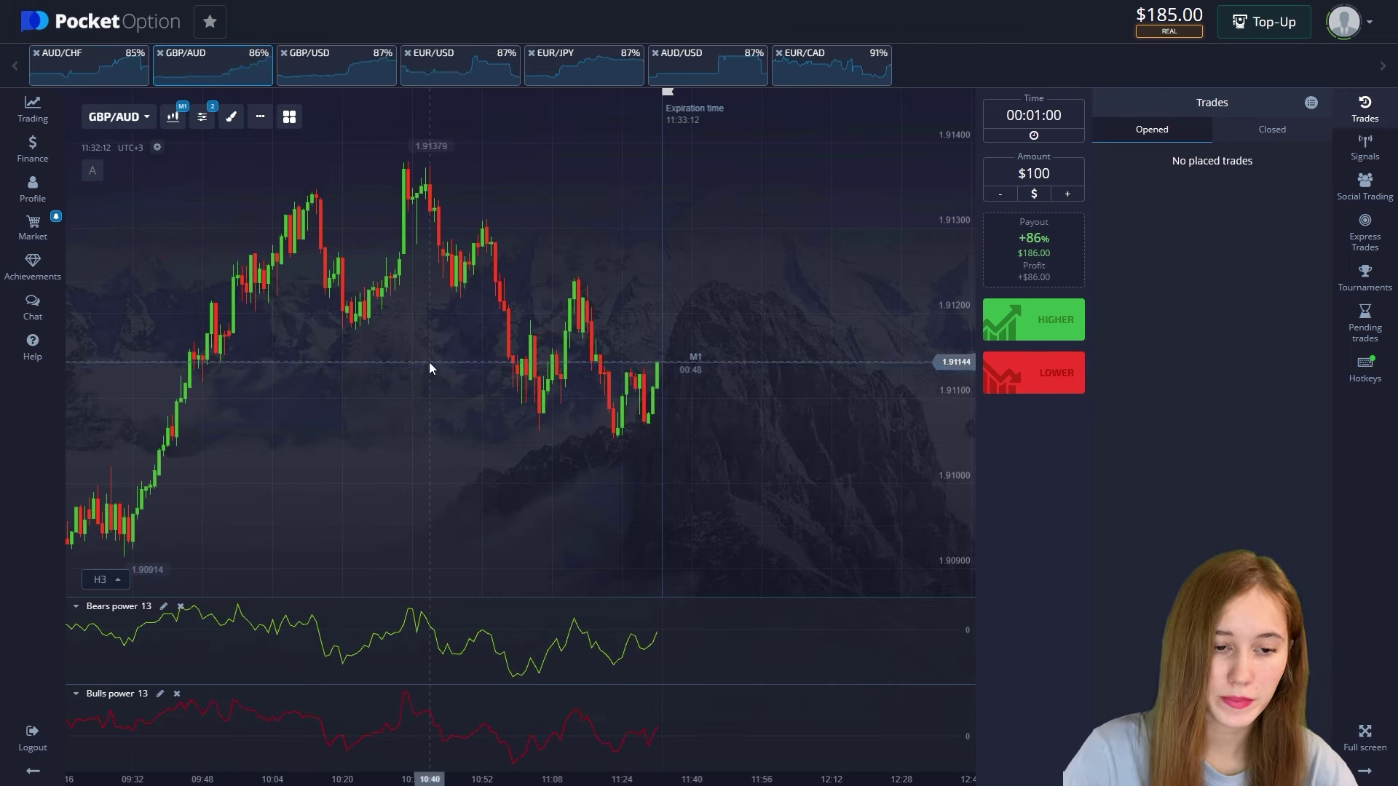
key(shift+w)
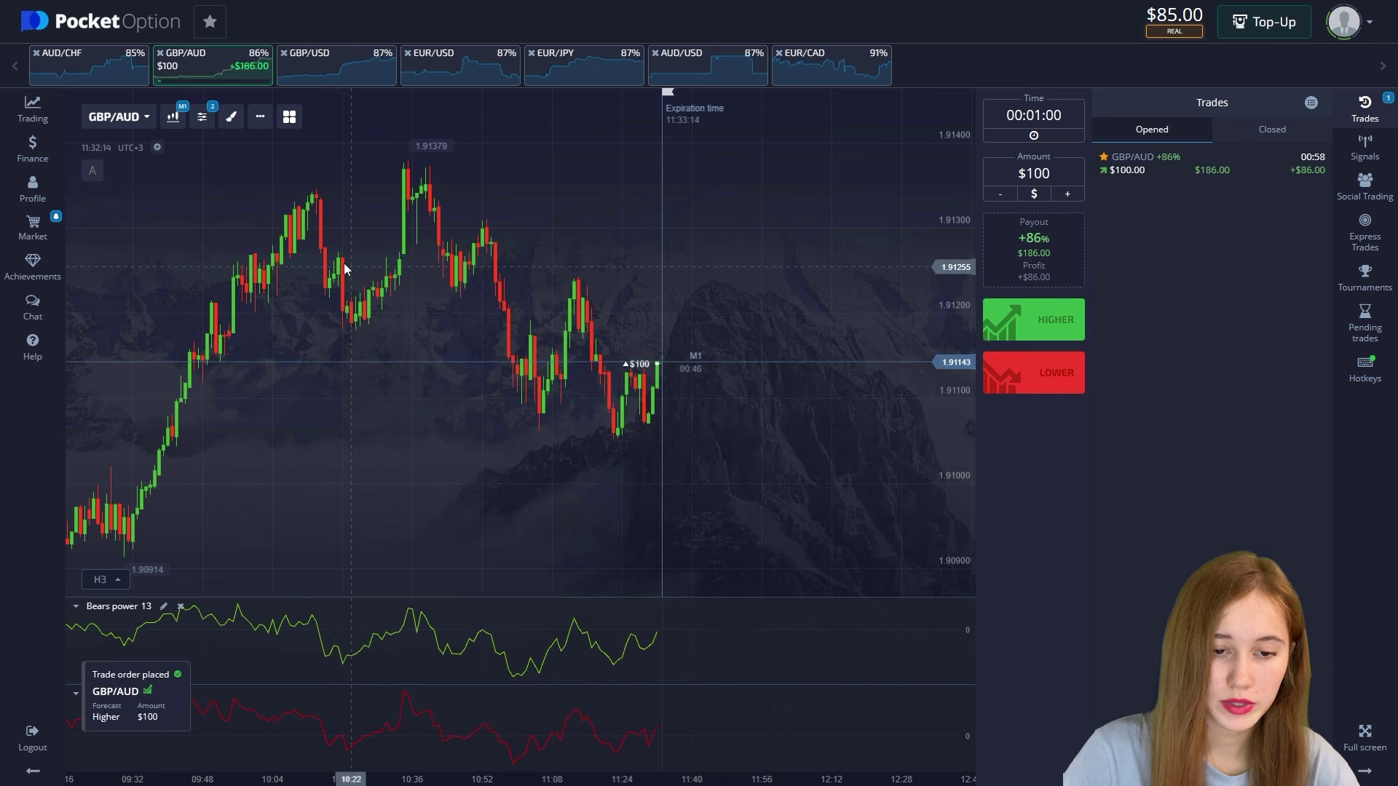
Step: Capture the full screen and mark GBP/AUD's recent lows and last peak with flat rectangles, adding an arrow toward the lower level
key(Print)
key(ctrl+a)
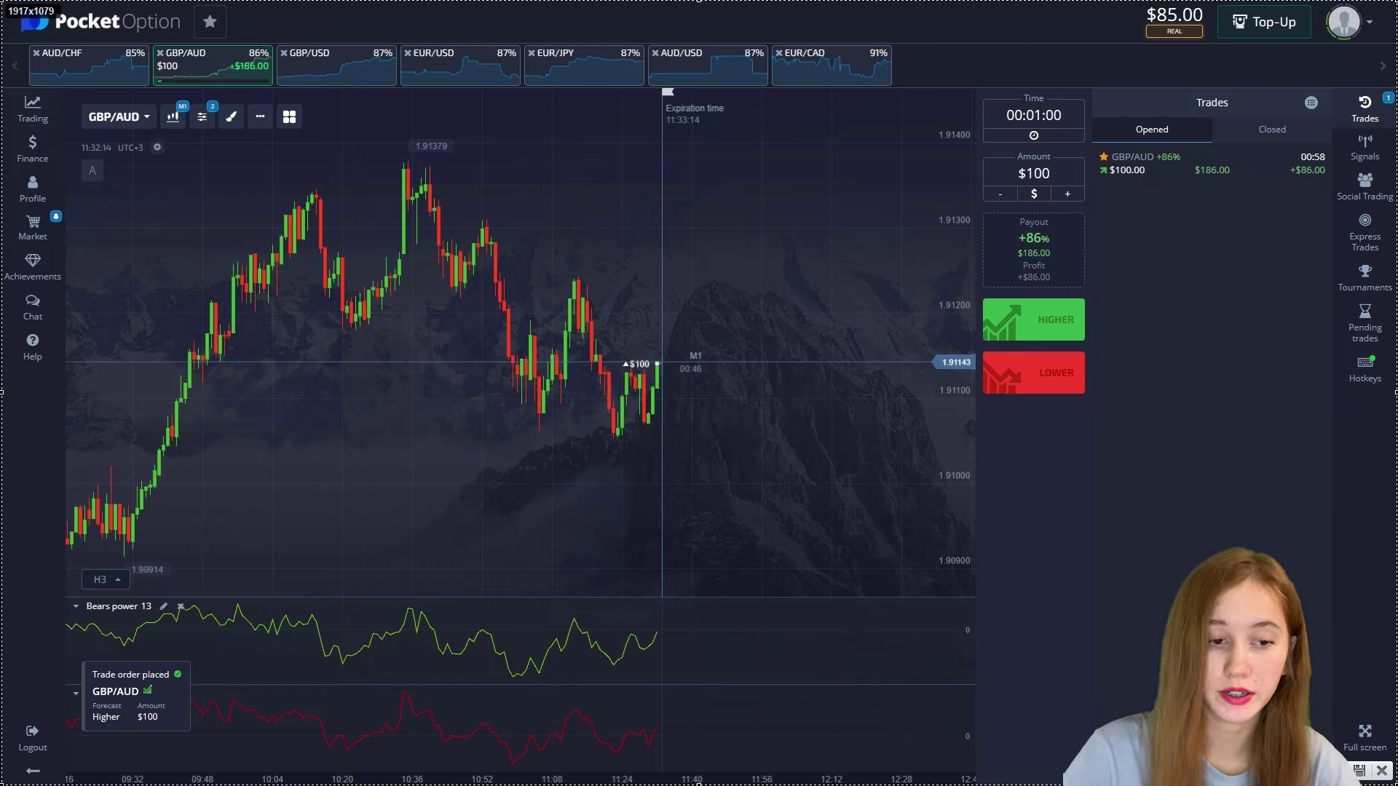
drag(679, 434, 482, 442)
drag(569, 282, 899, 282)
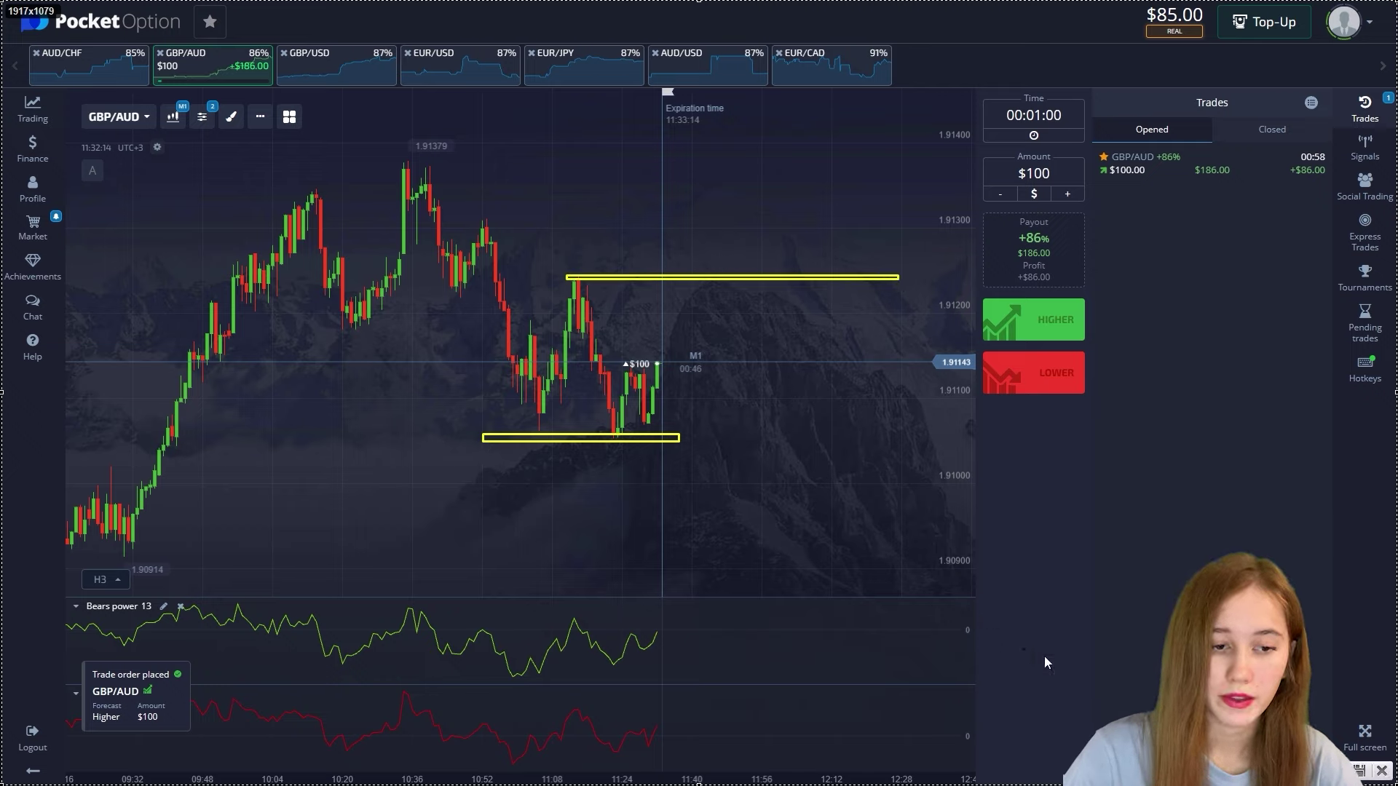
drag(551, 487, 616, 439)
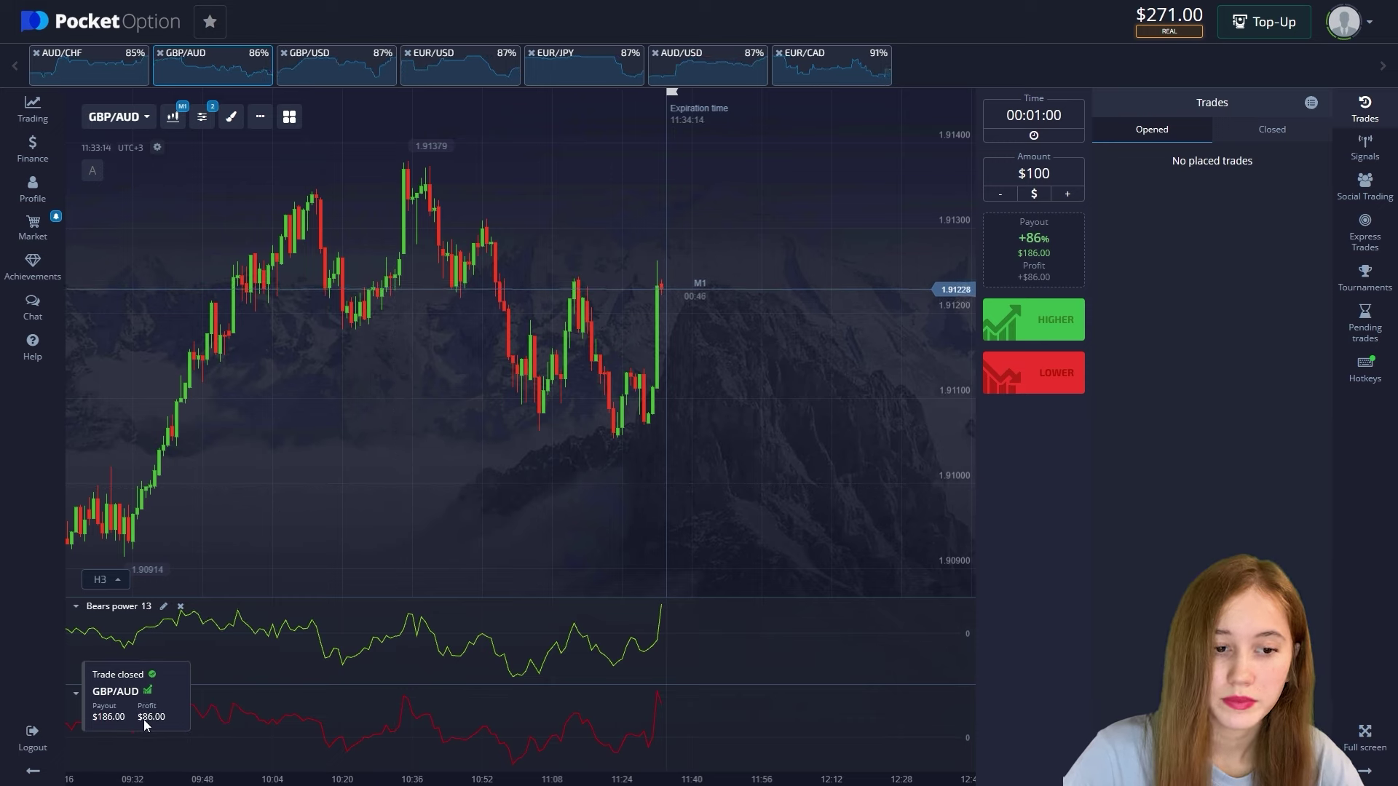
Step: Dismiss the closed GBP/AUD trade notification and place a $100 Lower trade on GBP/USD with a one-minute expiration
click(143, 720)
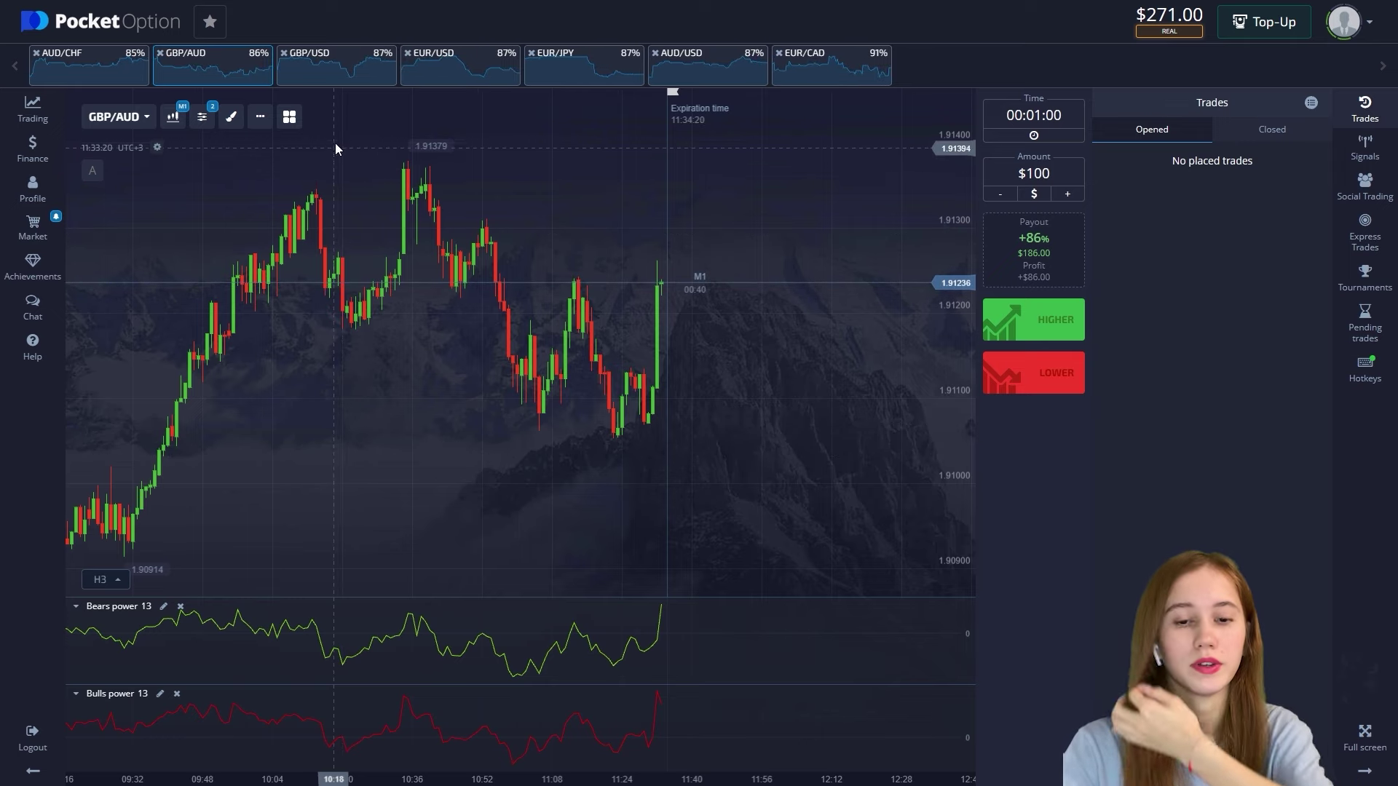
click(331, 56)
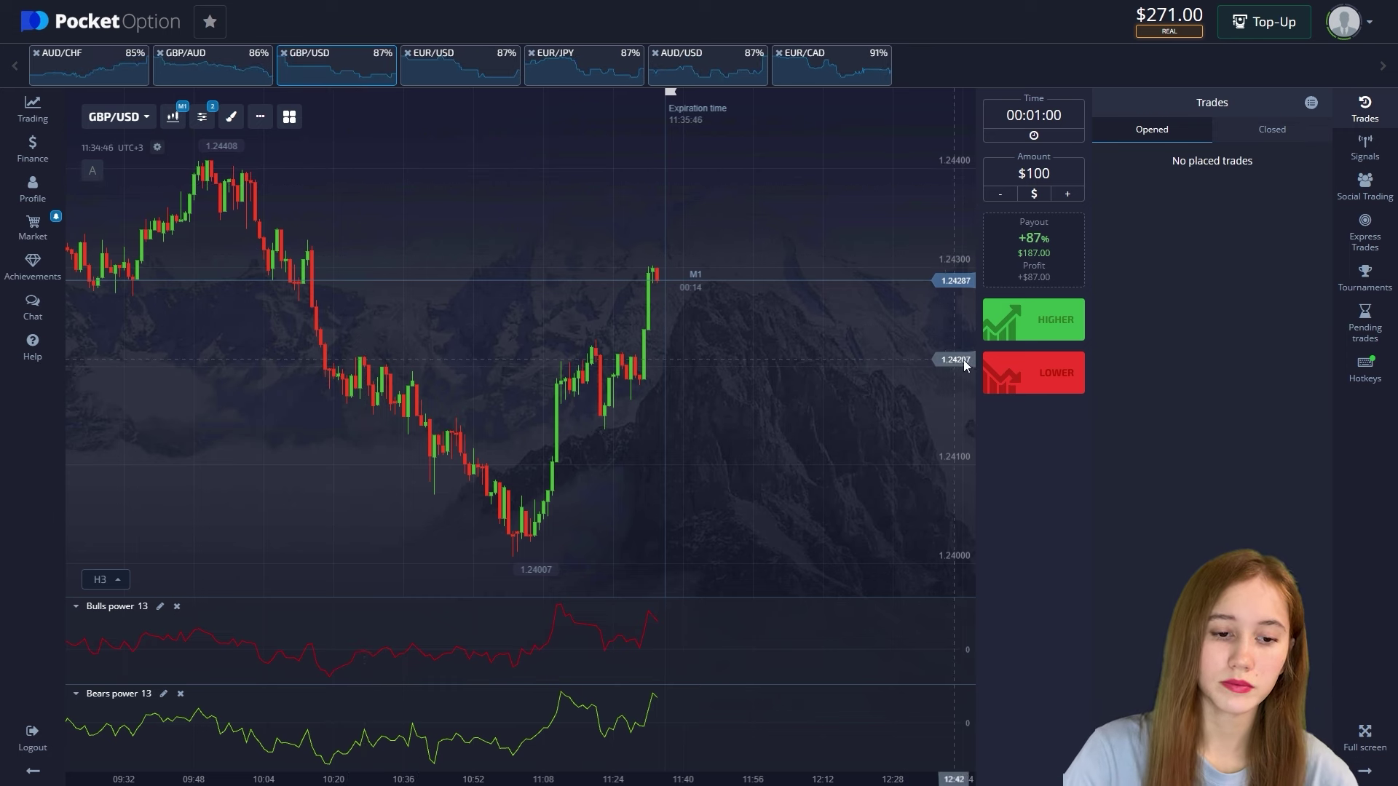
click(991, 371)
Step: Capture the full screen and add arrows marking the last upward impulse on the GBP/USD chart
key(Print)
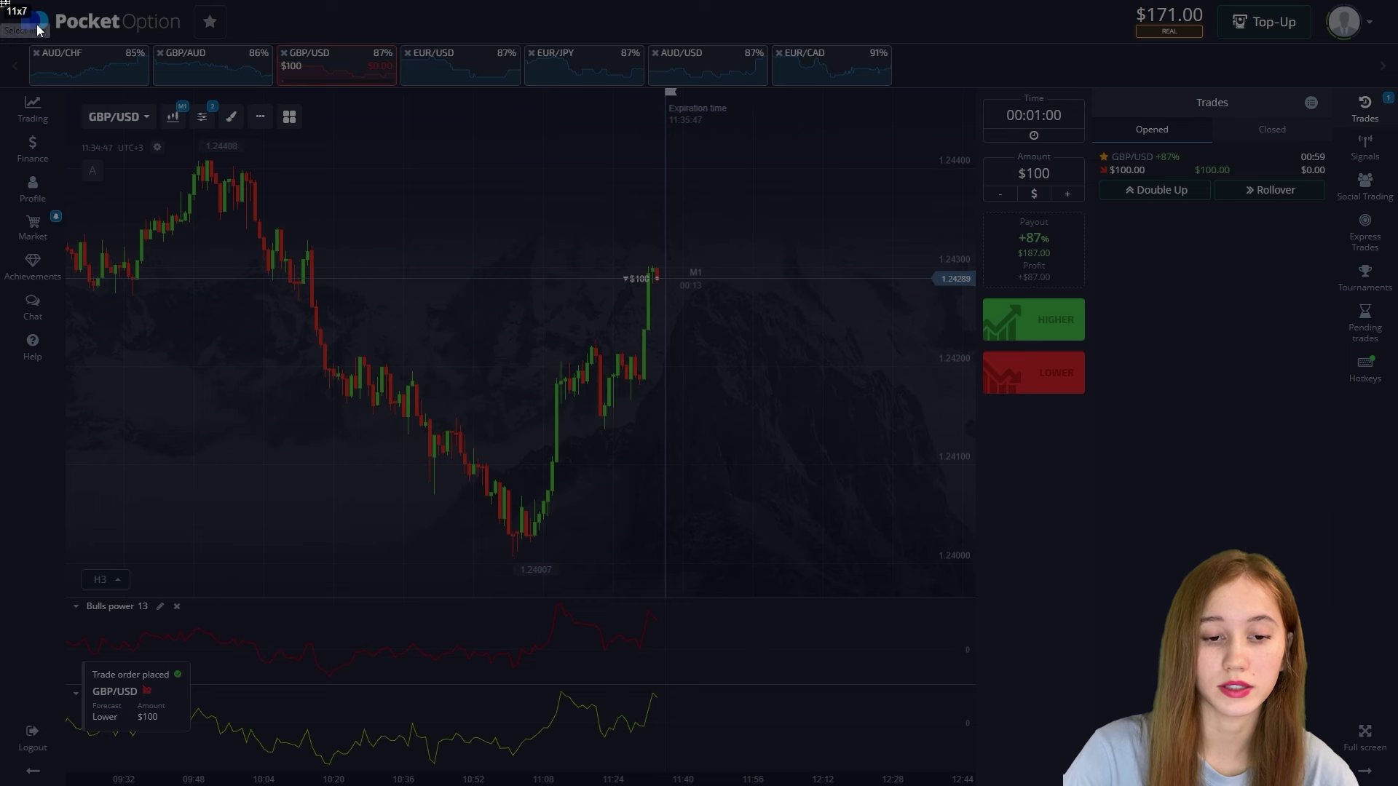
drag(38, 29, 1397, 785)
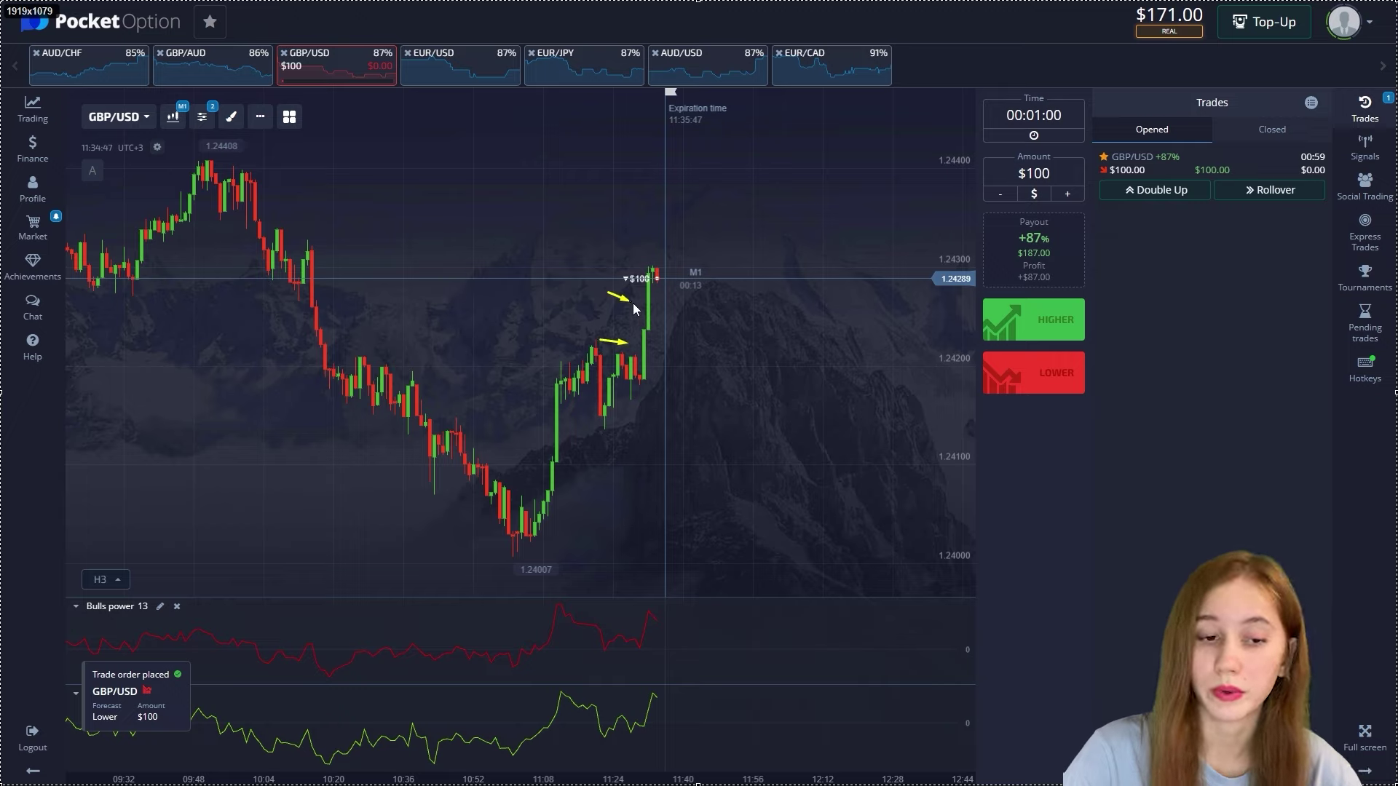
drag(632, 363, 647, 263)
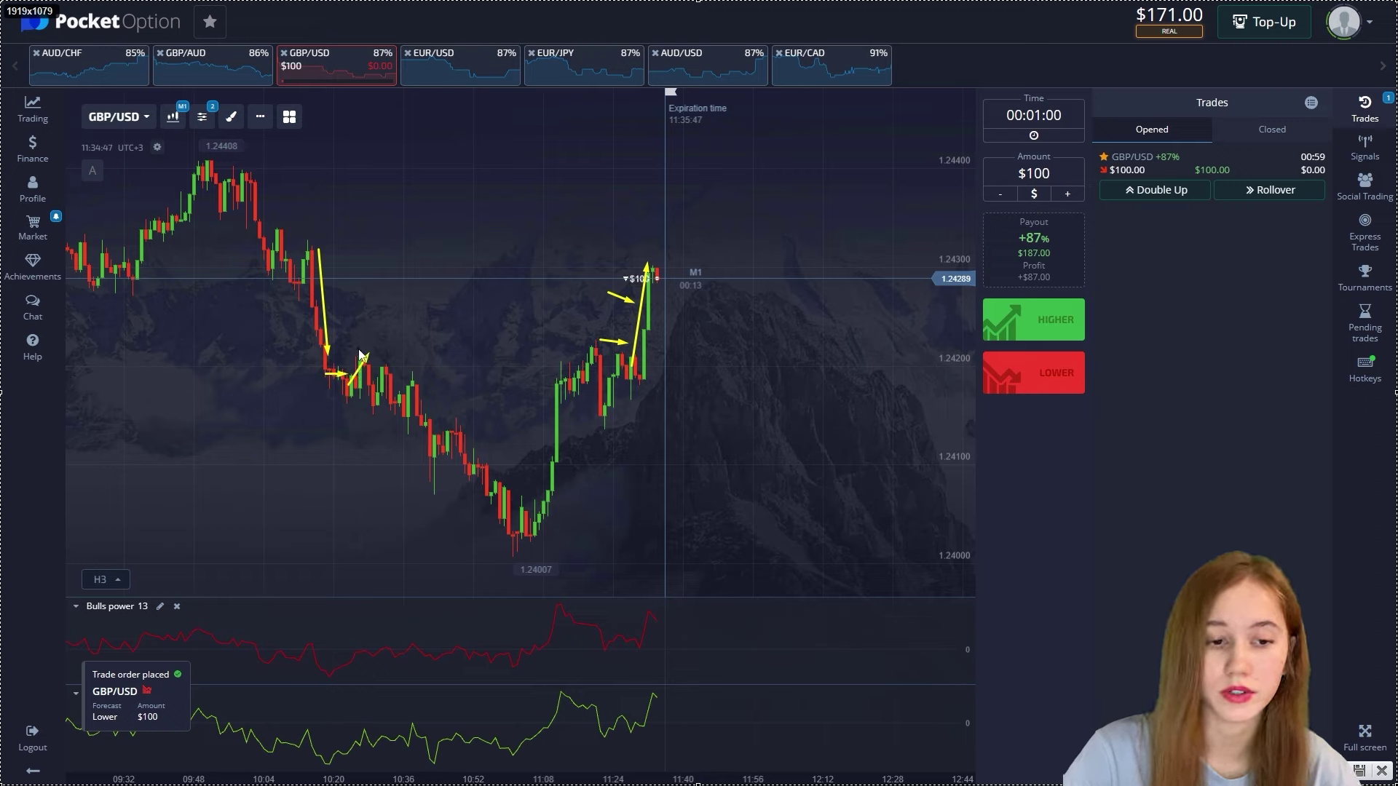
Step: Draw arrows on GBP/USD's mid-chart decline, the large rise after its low, the current candle and the overall uptrend
drag(360, 354, 441, 432)
drag(677, 483, 568, 448)
drag(555, 382, 573, 384)
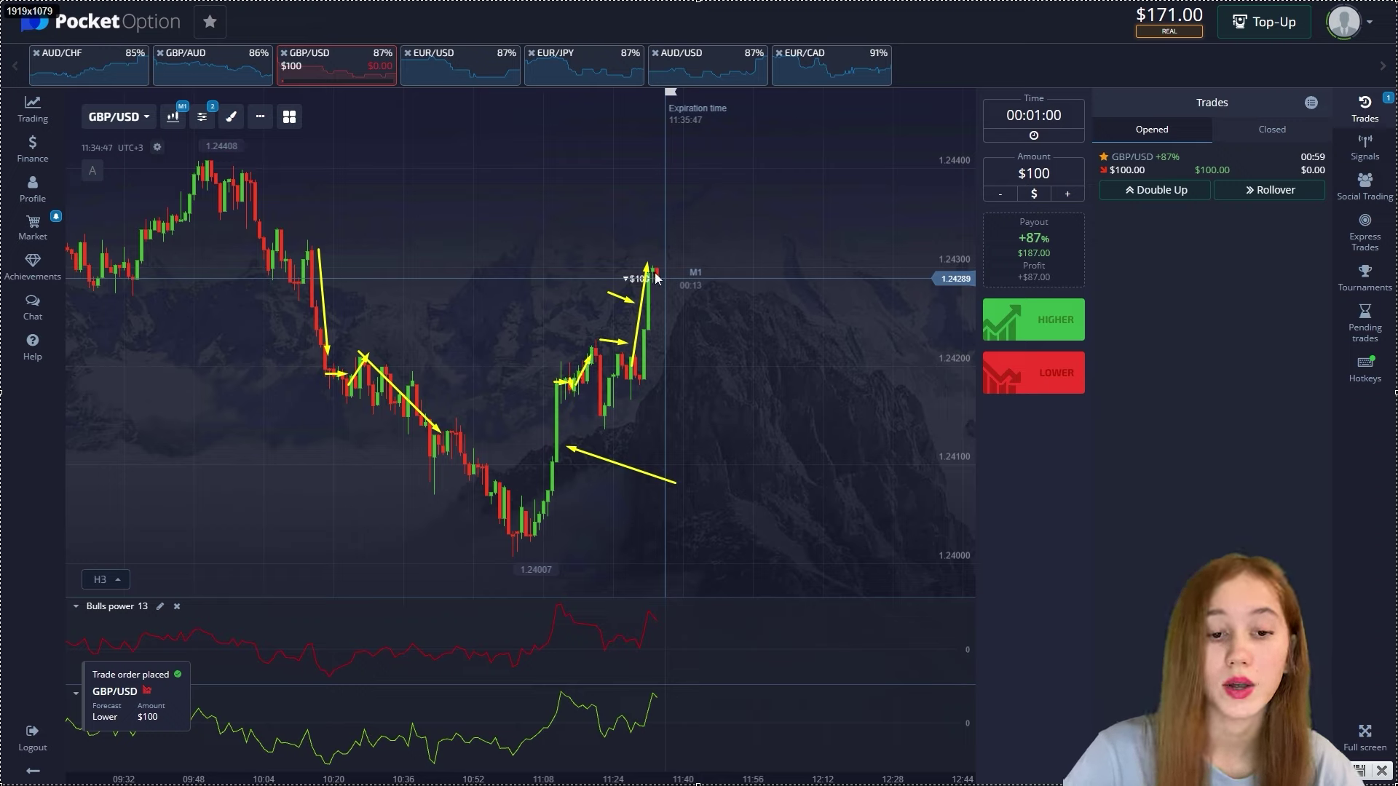
drag(656, 273, 682, 288)
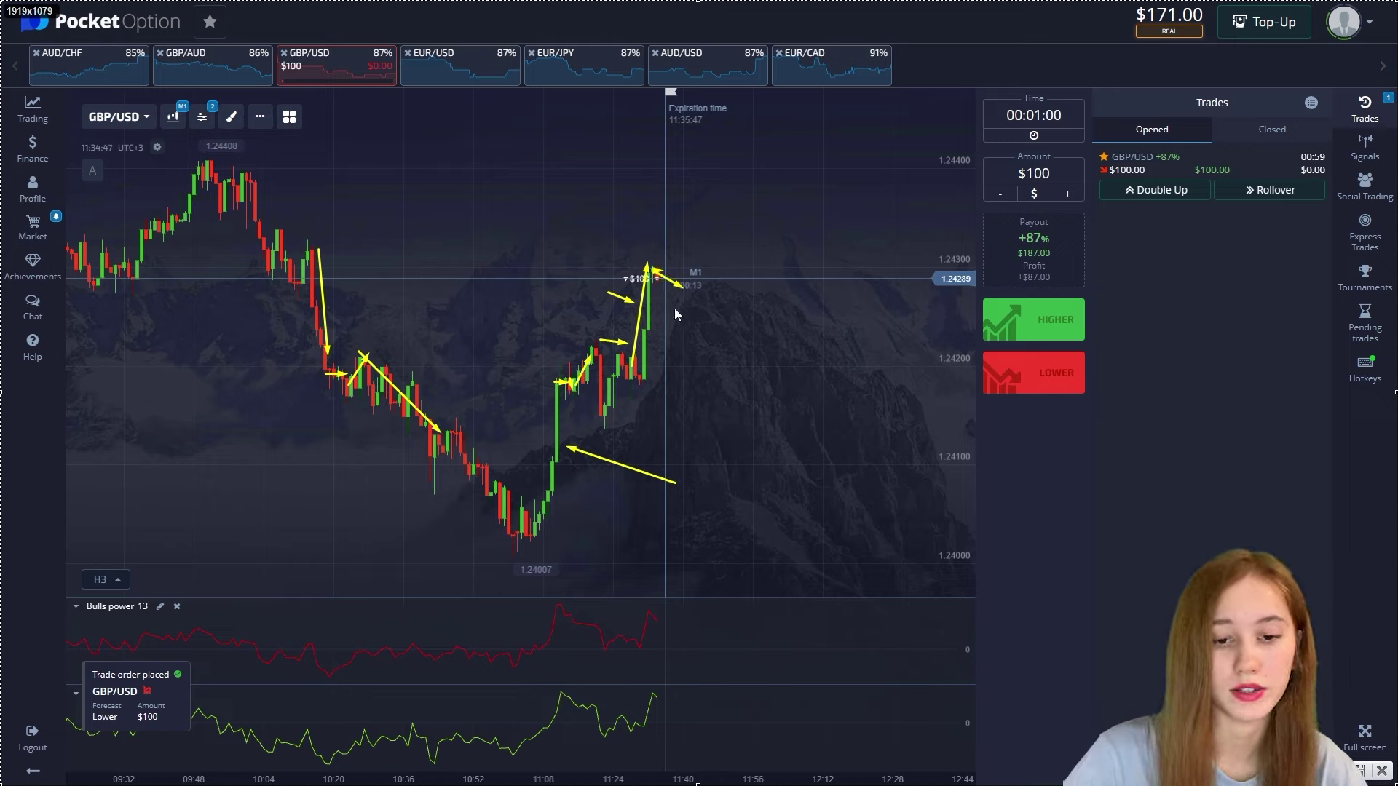
drag(540, 539, 808, 115)
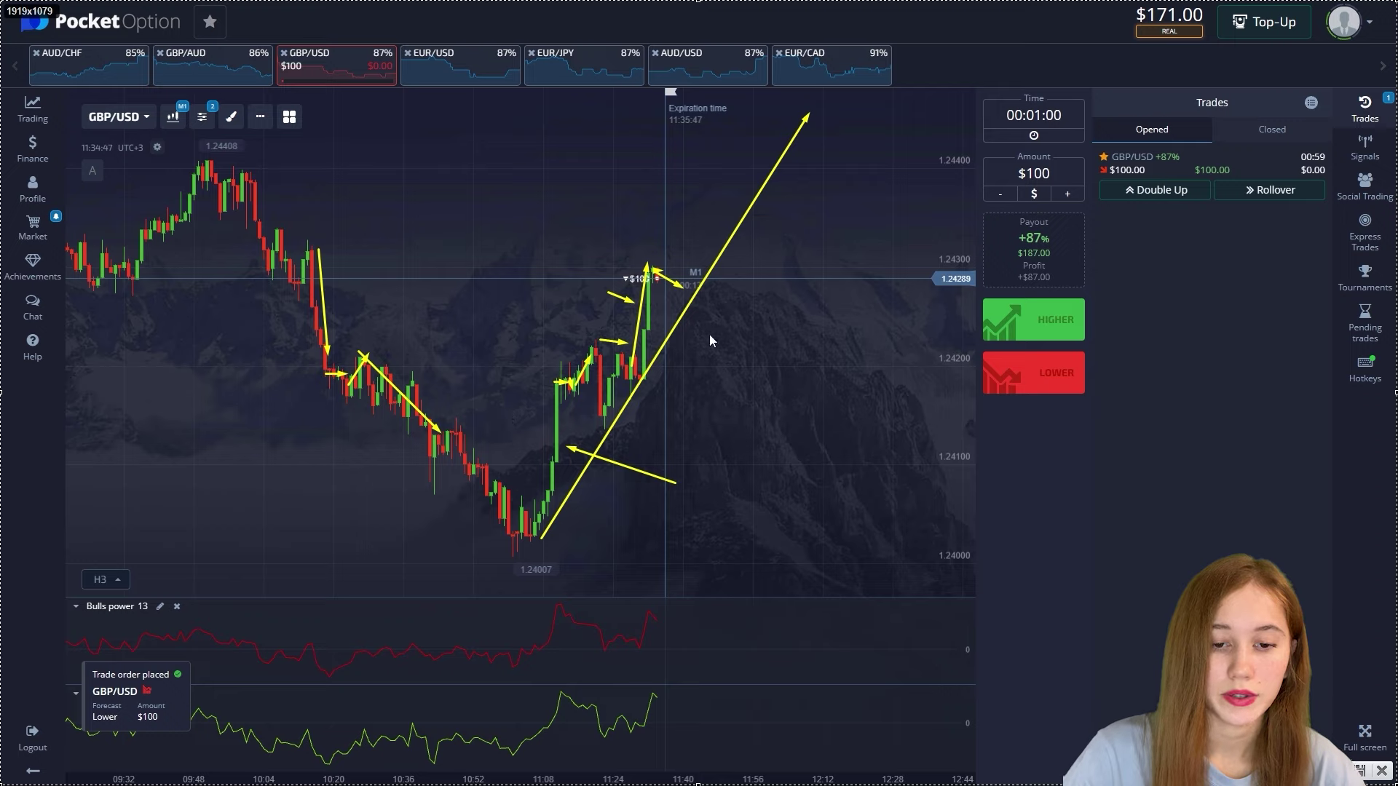
Step: Undo all the arrows on the GBP/USD capture, including one drawn toward the open trade entry
key(ctrl+z)
key(ctrl+z)
key(ctrl+z)
key(ctrl+z)
key(ctrl+z)
key(ctrl+z)
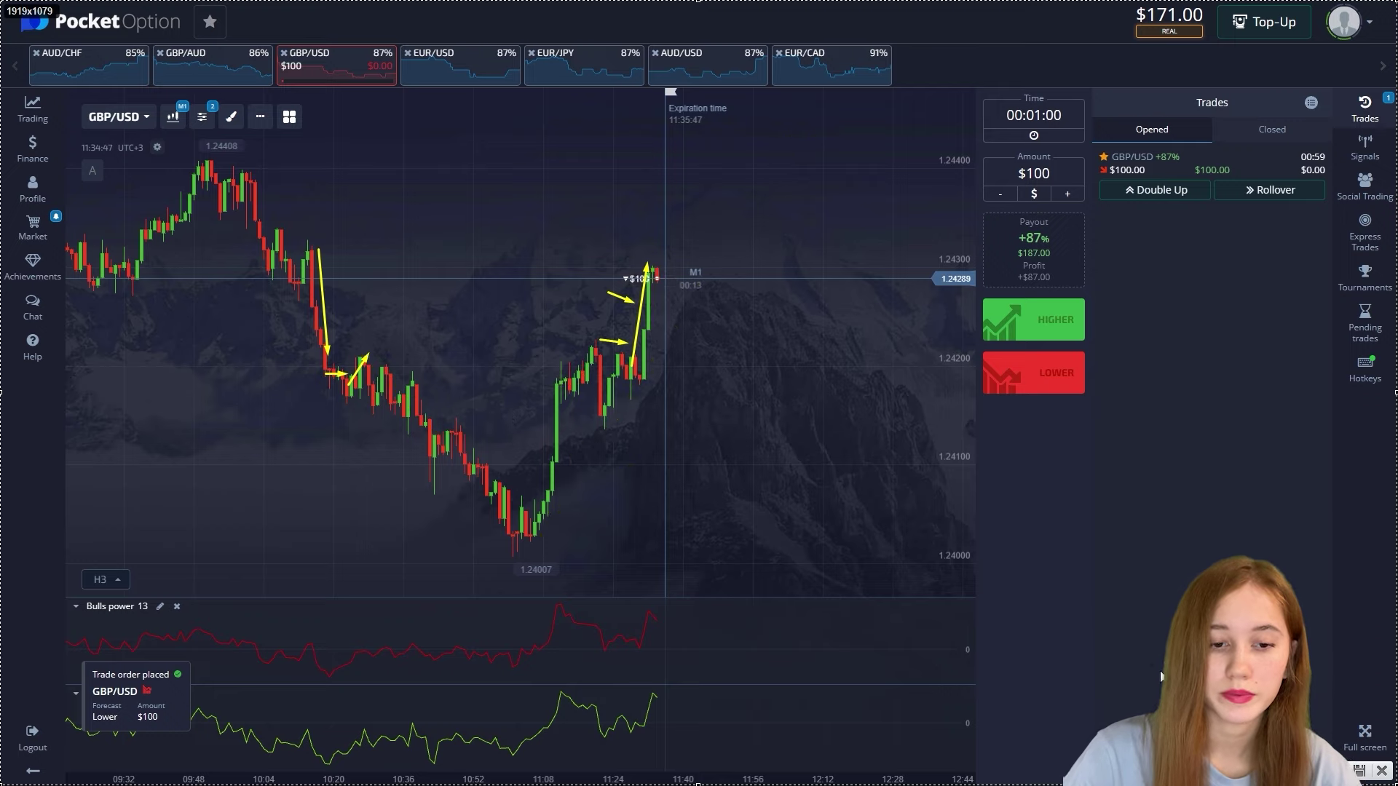
key(ctrl+z)
key(ctrl+z)
drag(1149, 295, 1107, 182)
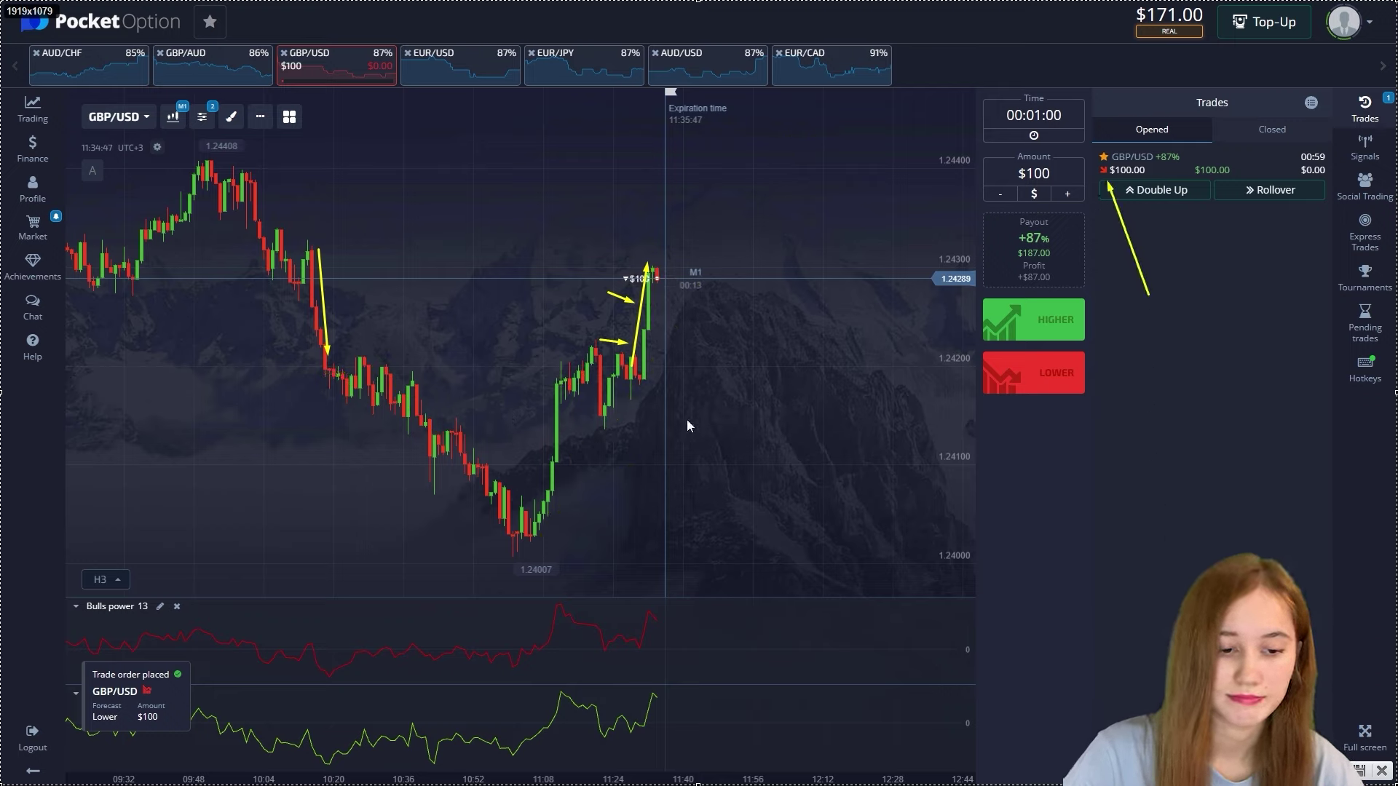
key(ctrl+z)
key(ctrl+z)
key(ctrl+z)
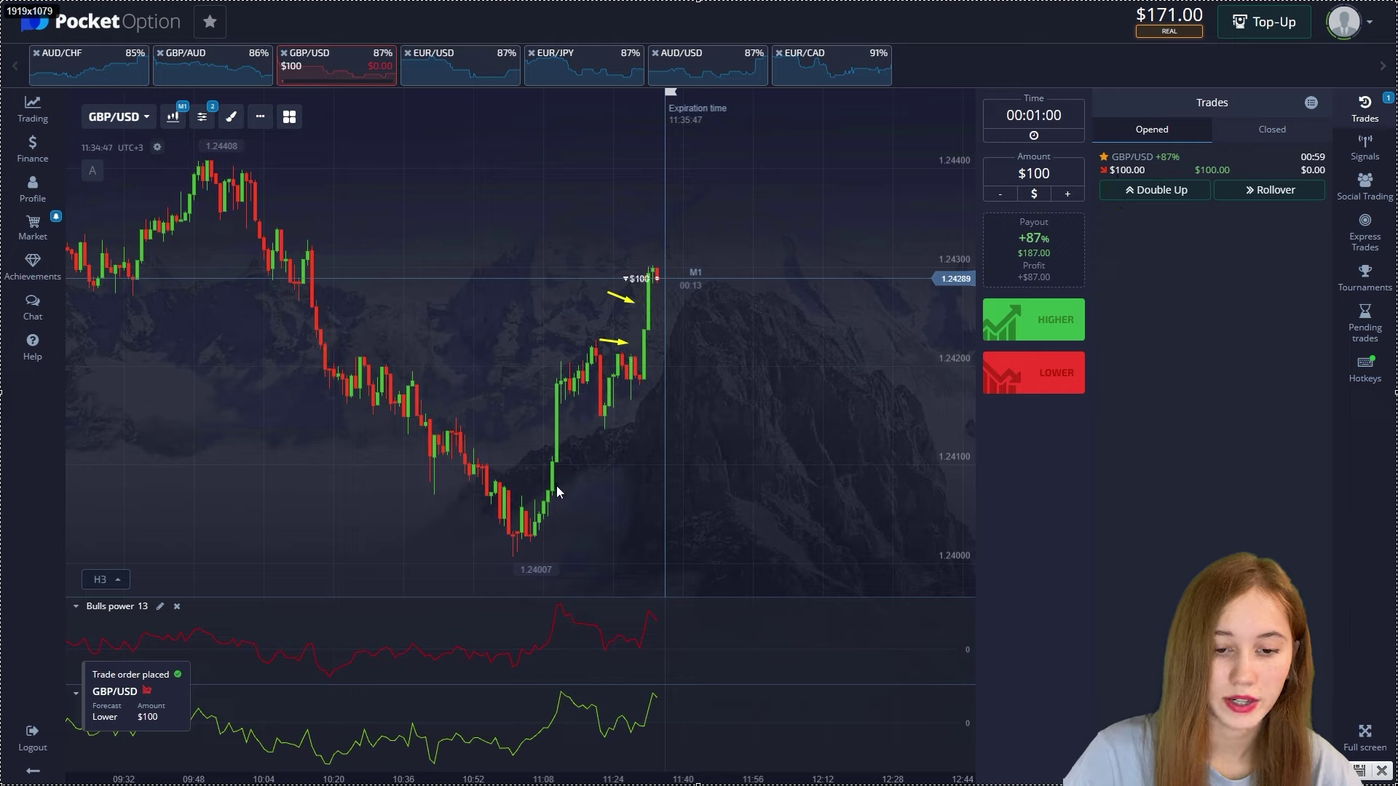
key(ctrl+z)
key(ctrl+z)
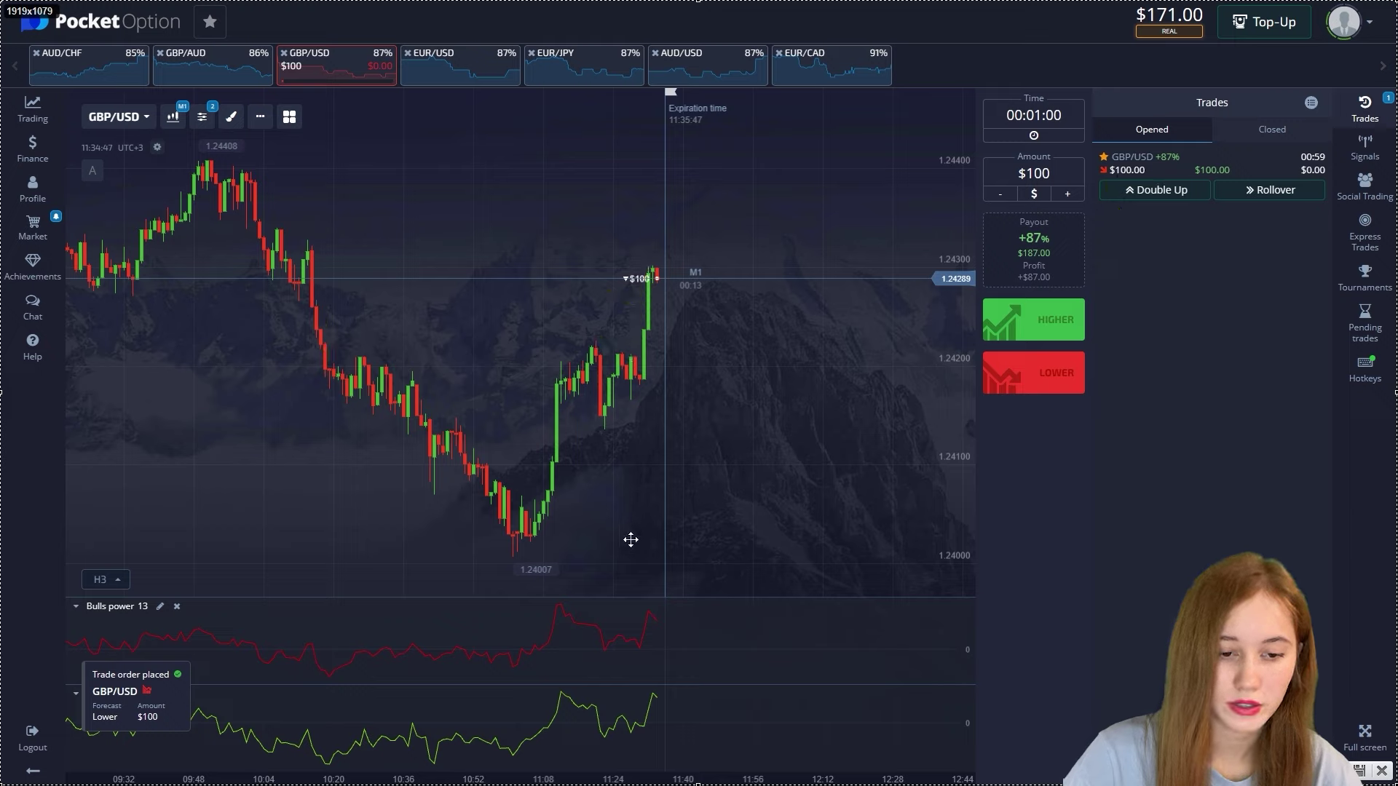
Step: Mark the Bulls power and Bears power peaks with downward arrows, point one at the GBP/USD entry, and close the capture
mouse_move(661, 600)
mouse_down()
mouse_move(684, 638)
mouse_move(683, 696)
mouse_up()
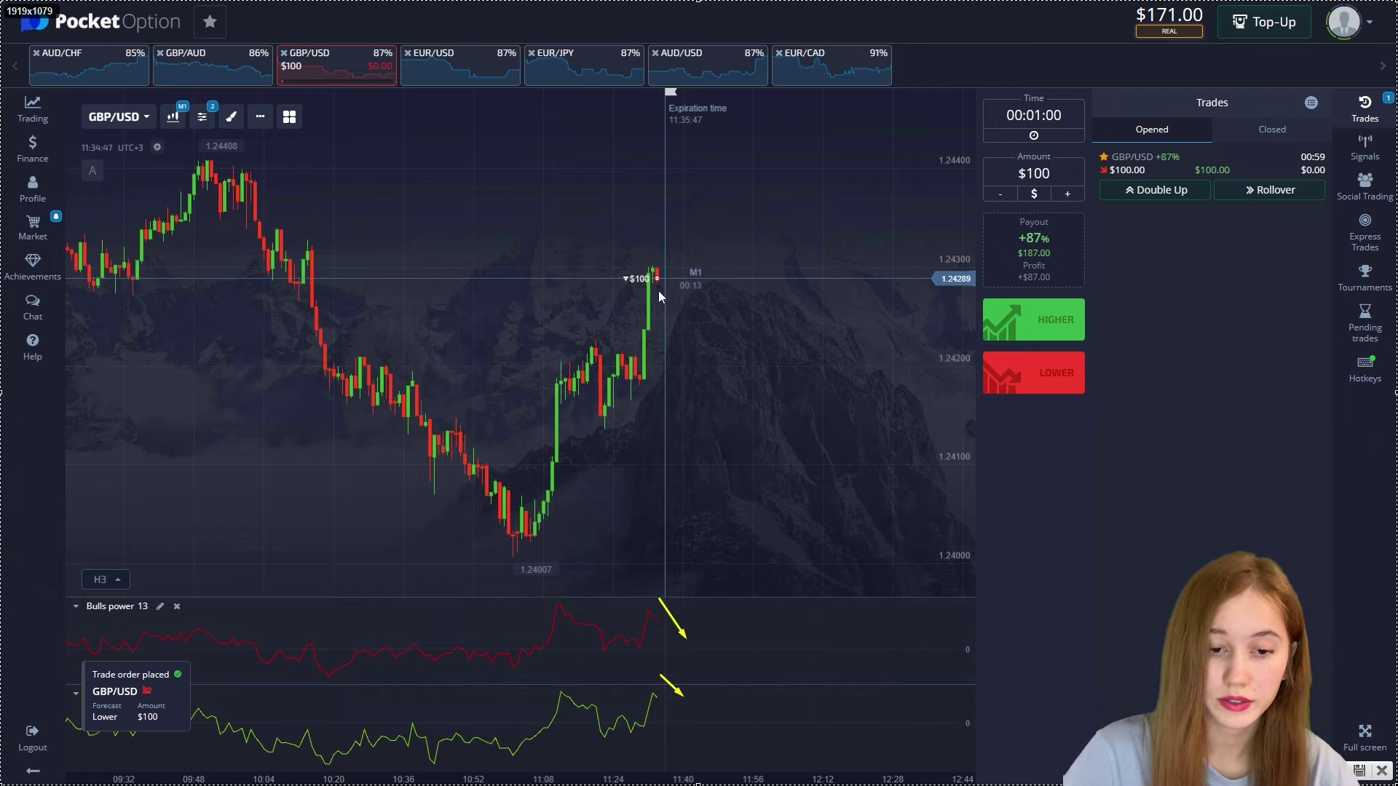
drag(685, 295, 668, 278)
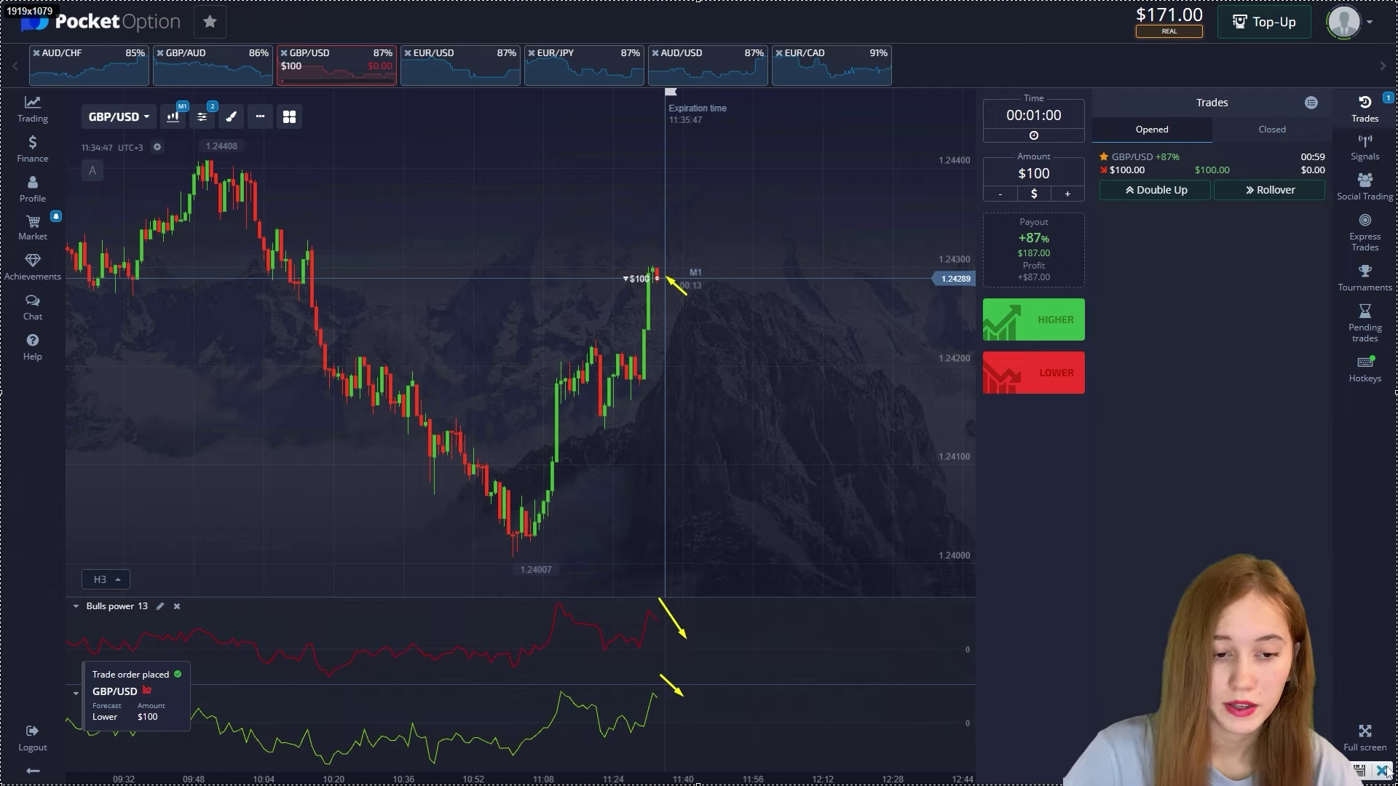
click(1385, 769)
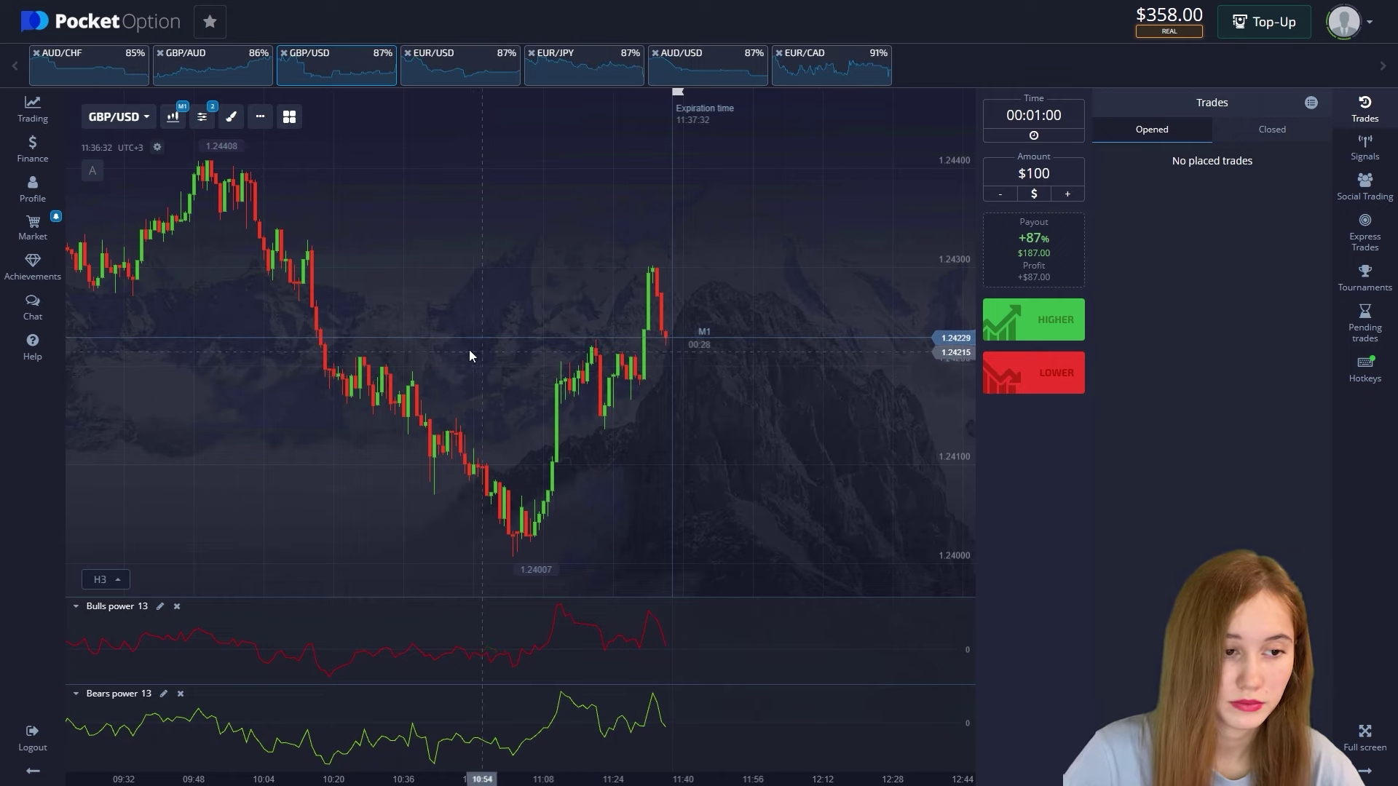
Step: Place a $100 Higher trade on EUR/USD with a one-minute expiration and capture the full screen
click(456, 56)
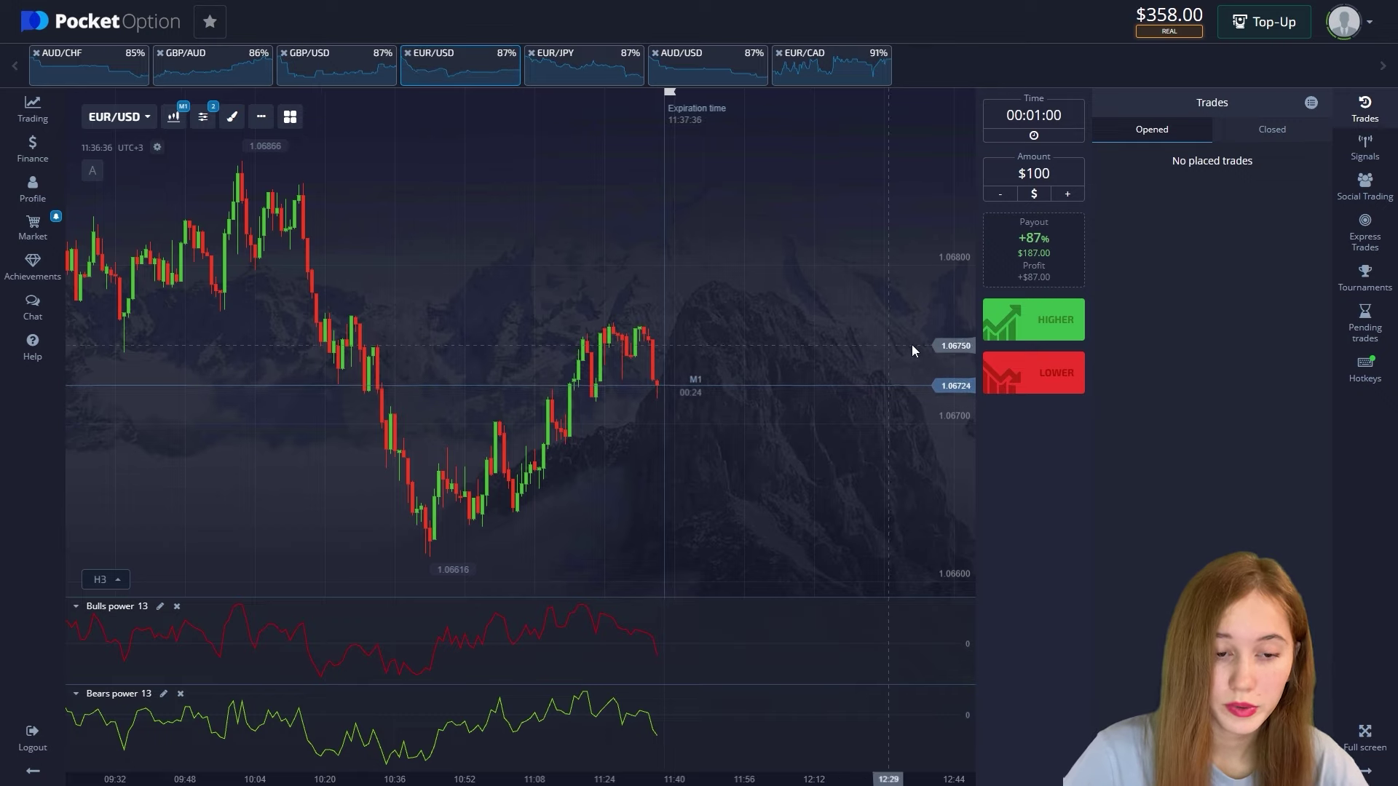
click(1027, 324)
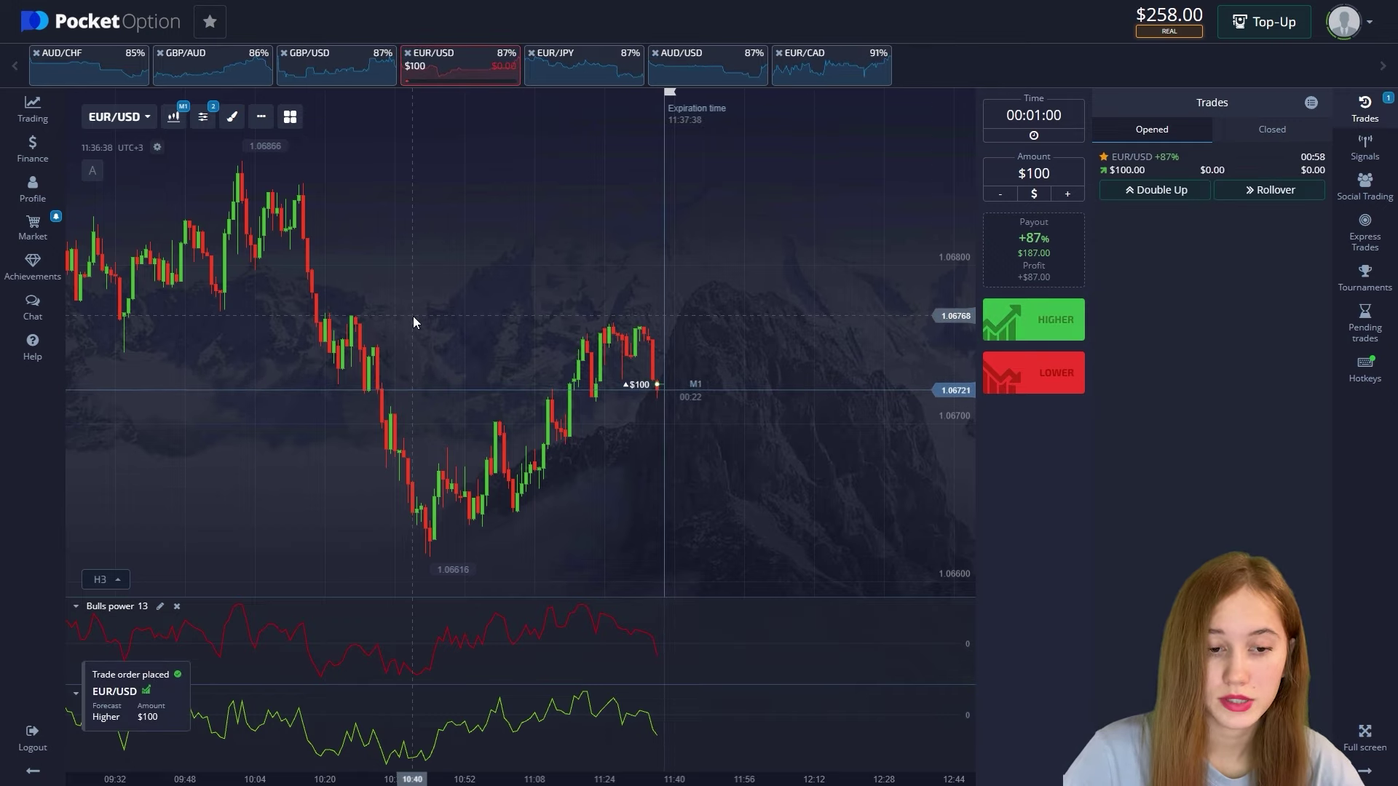
click(586, 344)
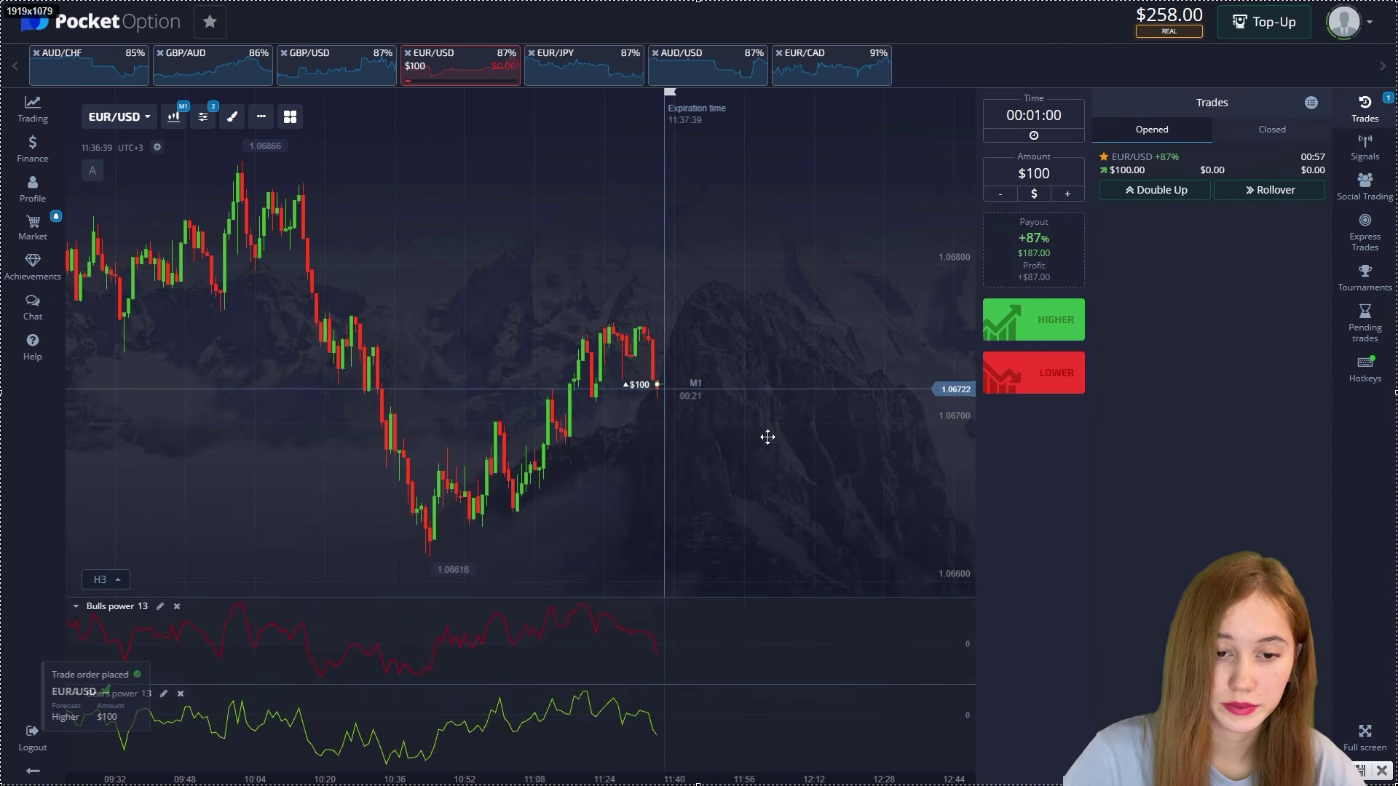
drag(649, 322, 677, 391)
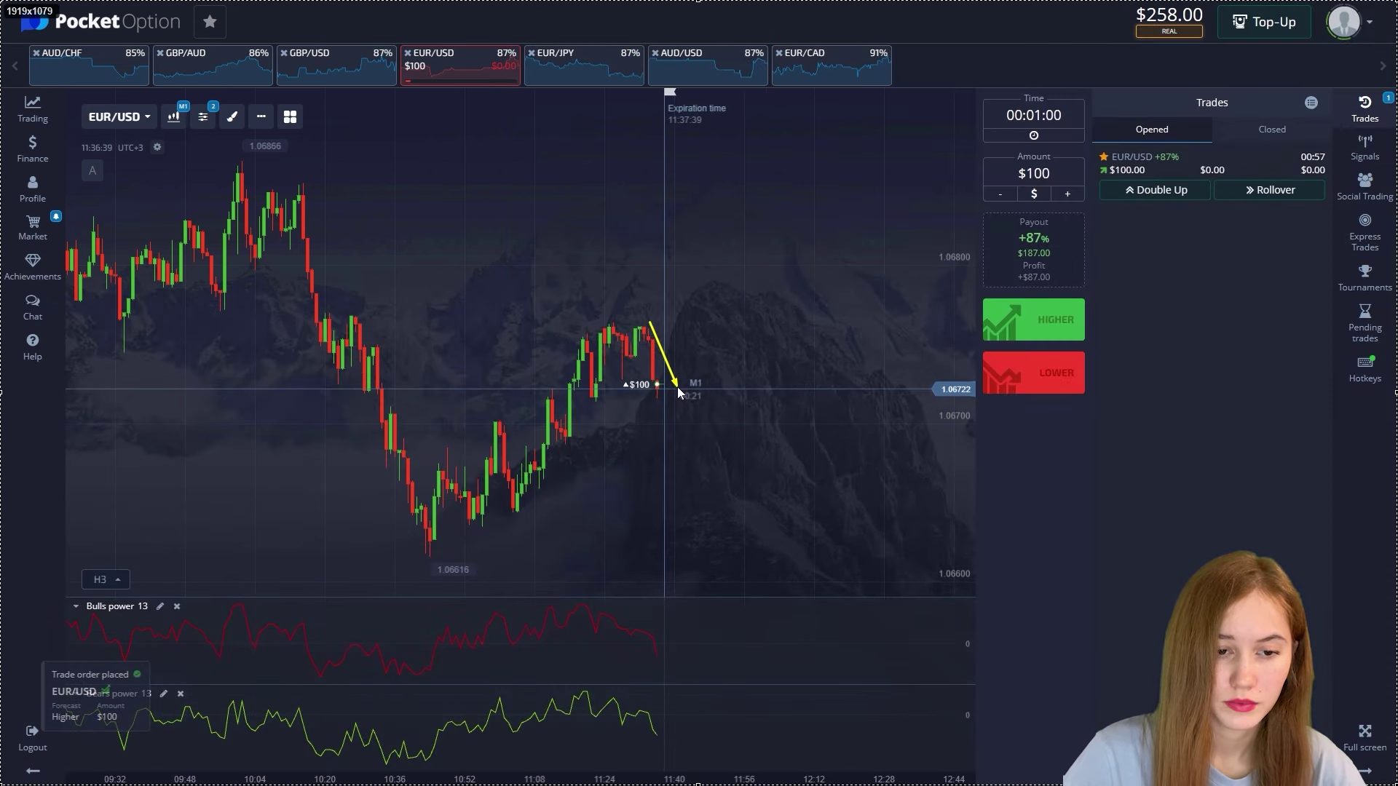
key(ctrl+z)
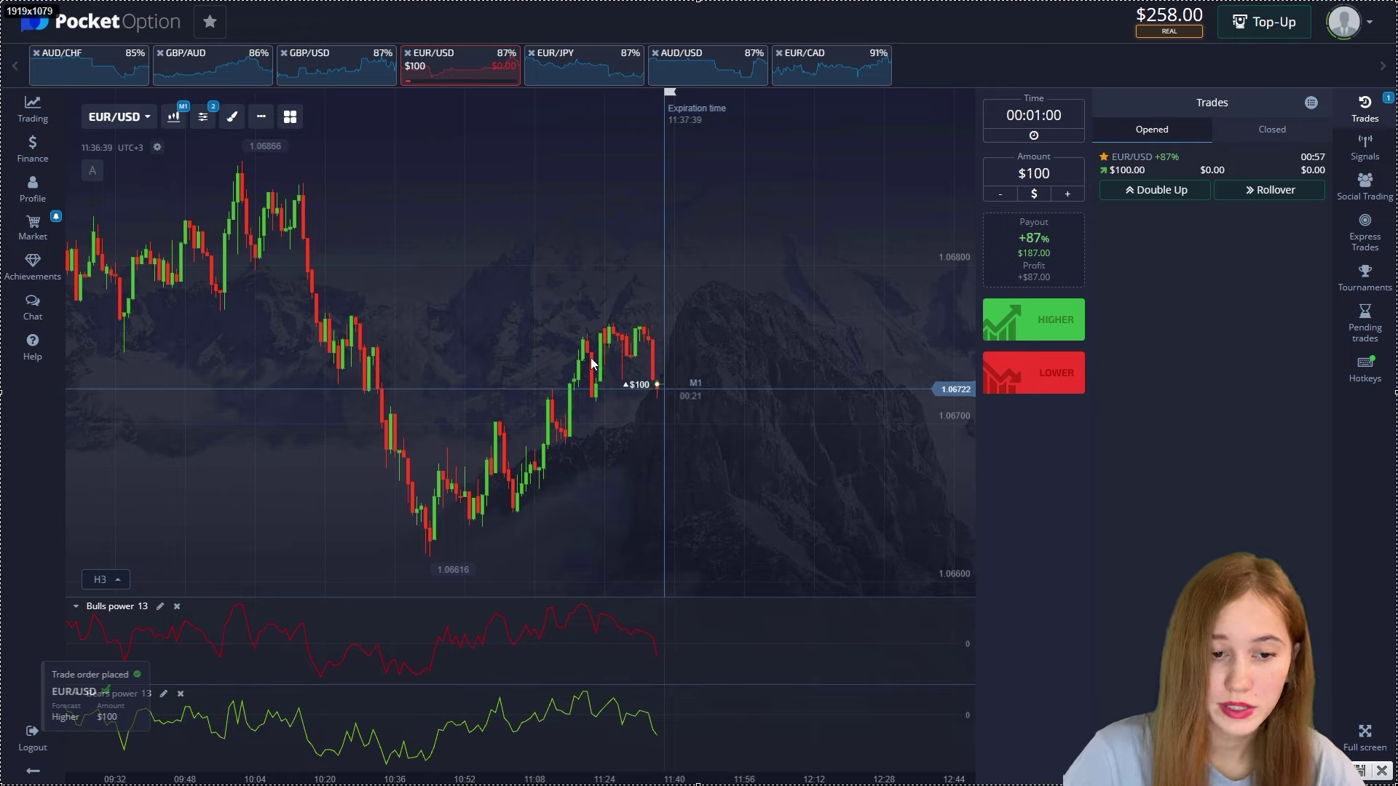
mouse_move(568, 327)
mouse_down()
mouse_move(684, 412)
mouse_move(683, 396)
mouse_up()
key(ctrl+z)
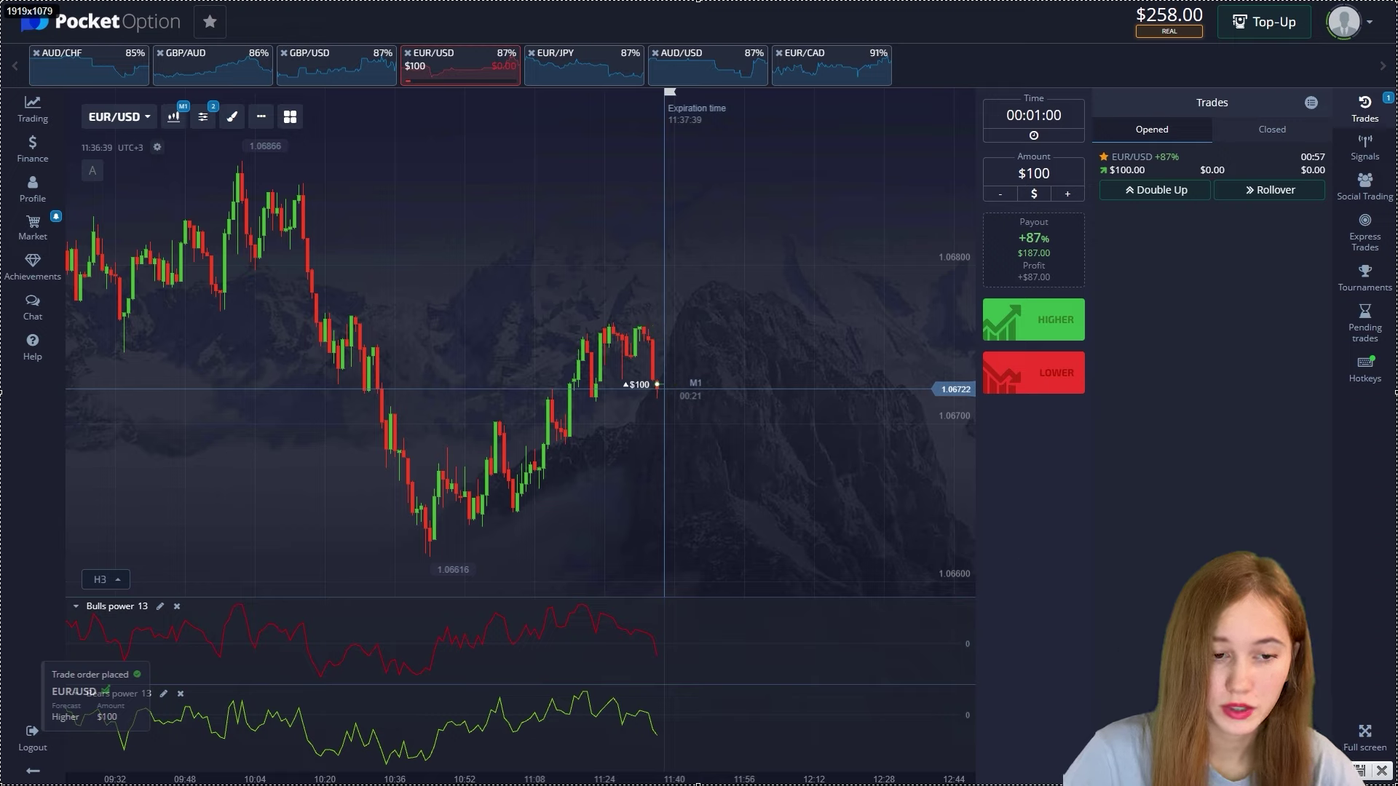
Step: Mark EUR/USD's recent highs and lows with flat rectangles and point arrows at the latest candle's touch of the lower level
drag(590, 321, 793, 327)
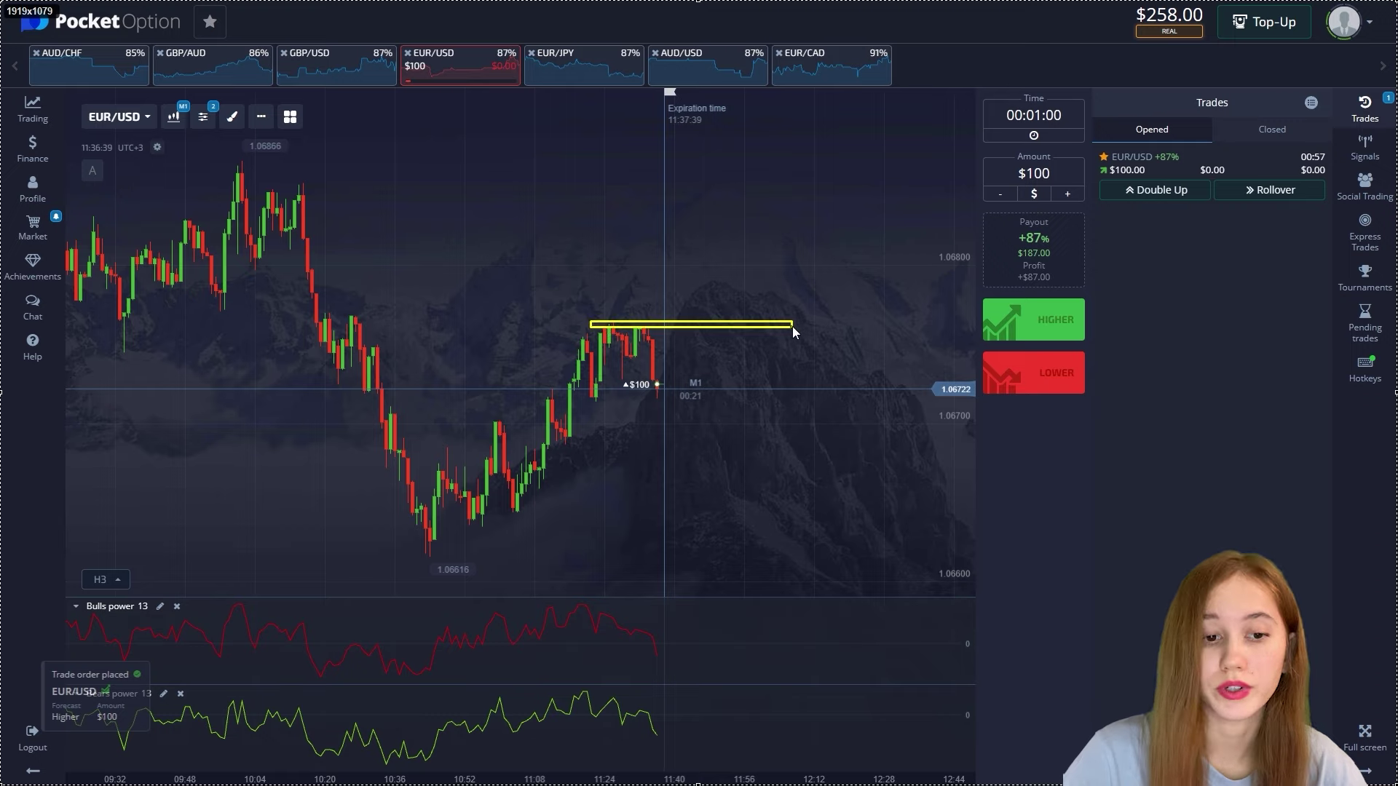
drag(565, 400, 813, 400)
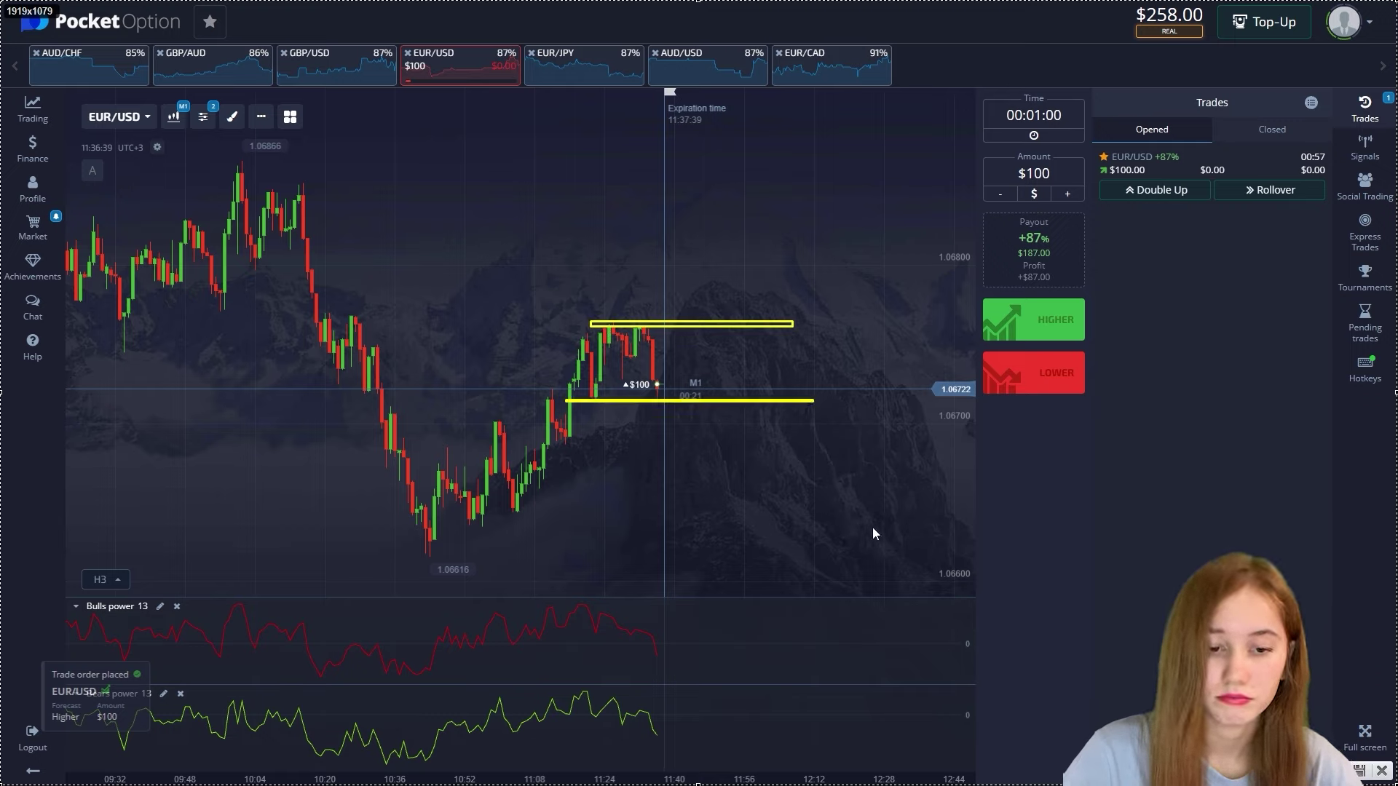
drag(637, 427, 654, 409)
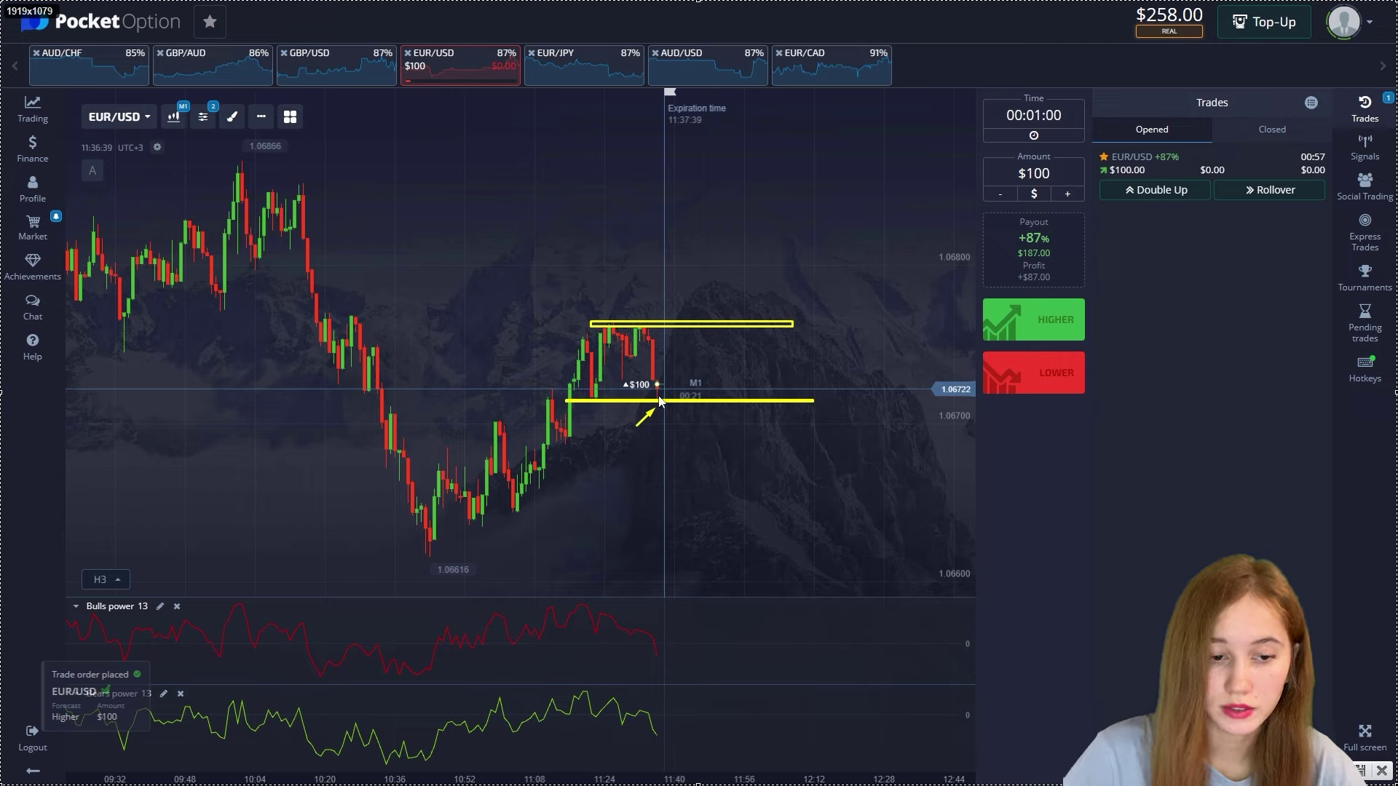
drag(638, 387, 655, 398)
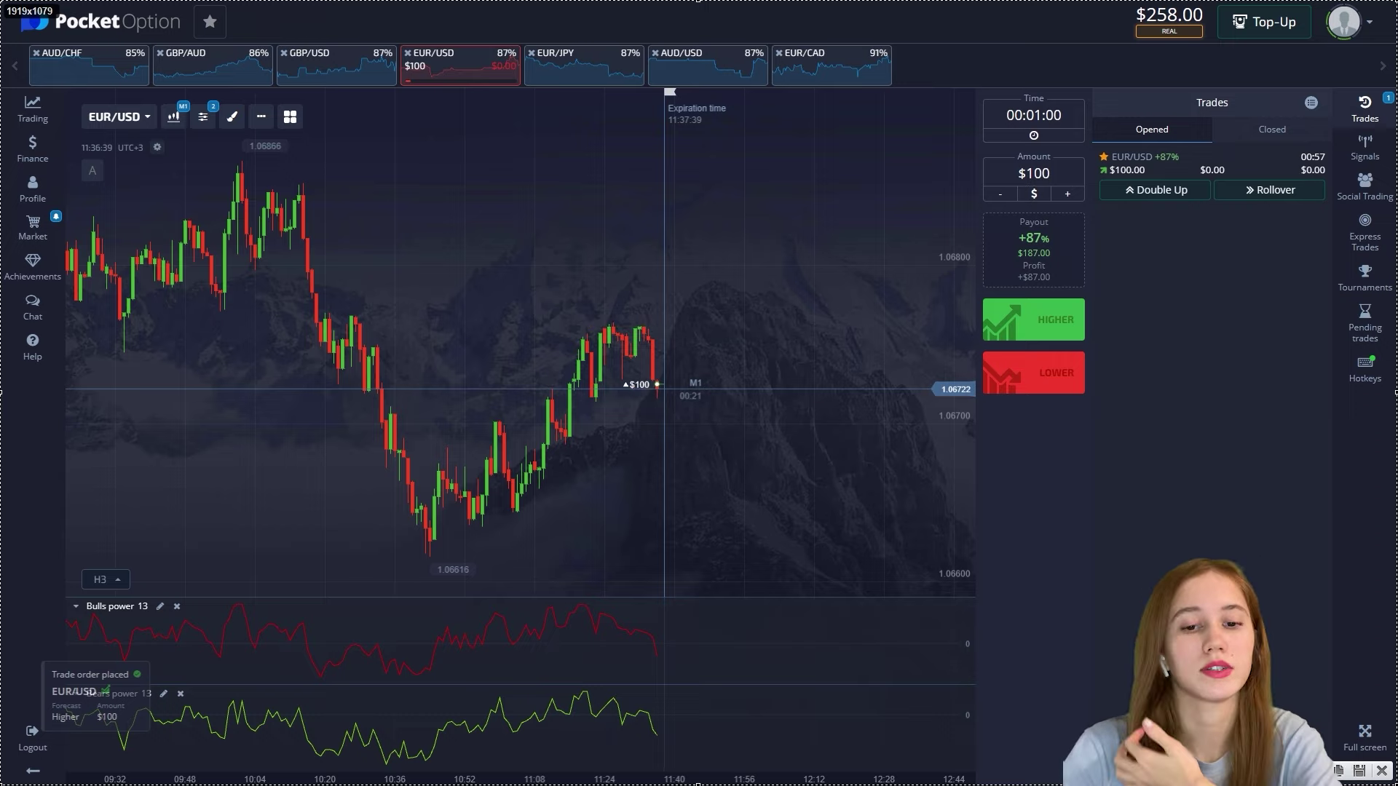
Step: Draw arrows to EUR/USD's candle countdown and the trade's remaining time, along the support level, and up from the entry
drag(731, 446, 700, 407)
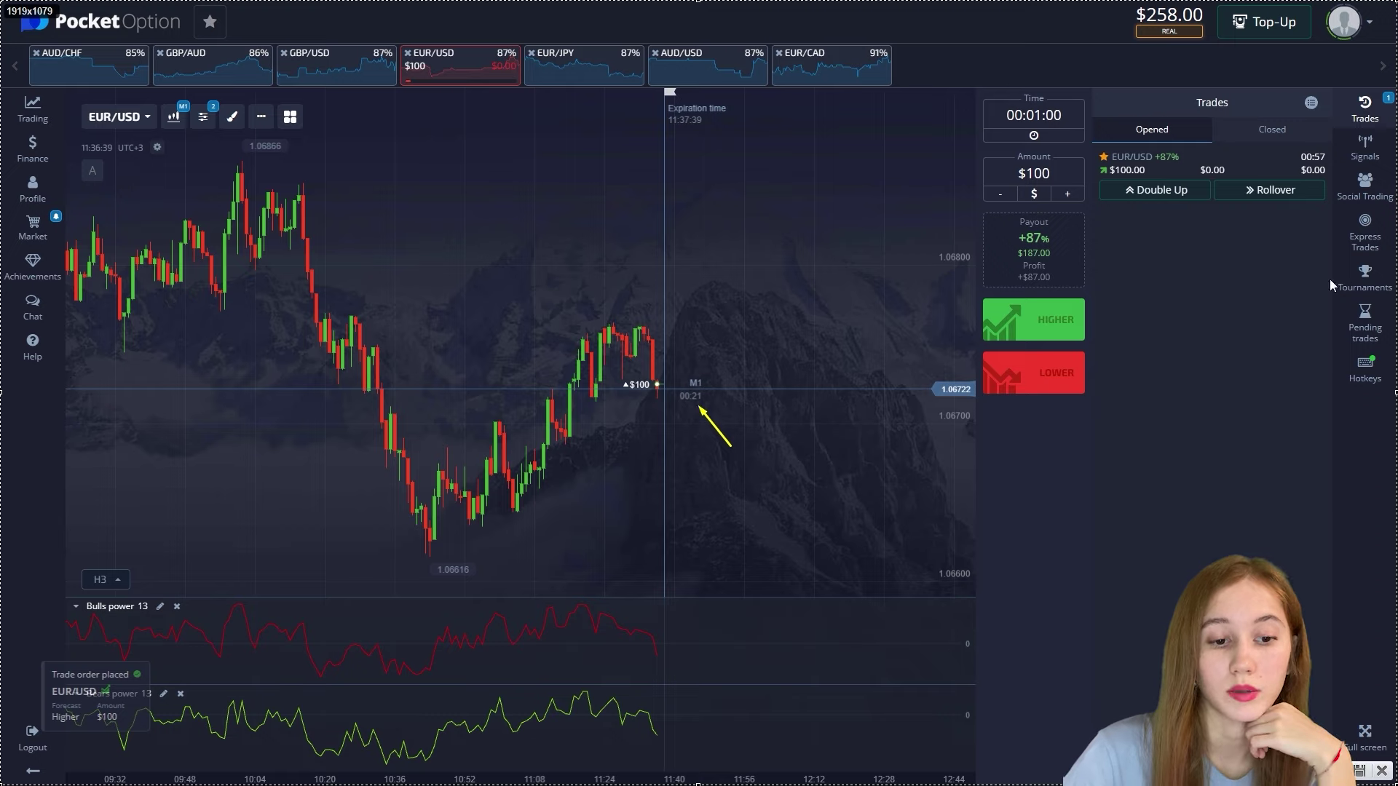
drag(1247, 242, 1319, 165)
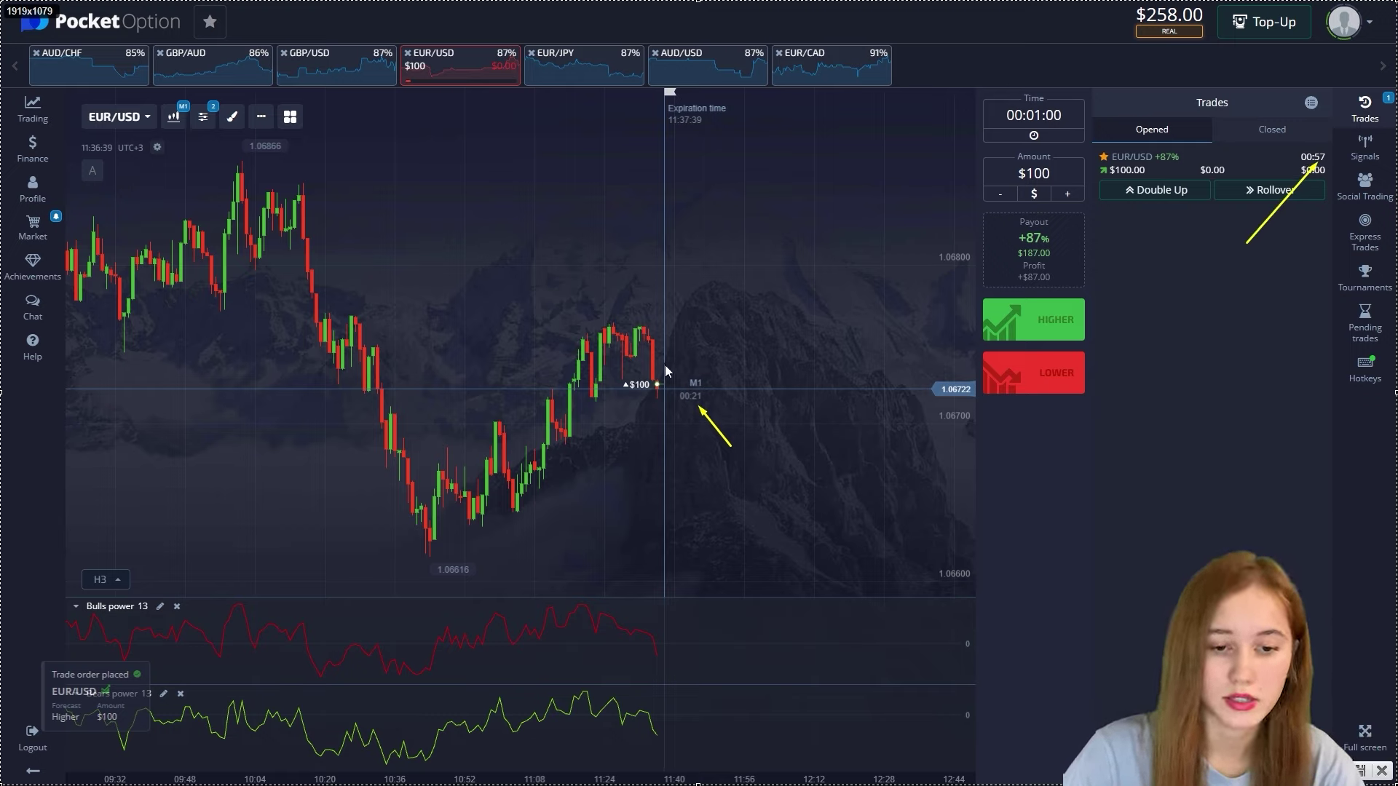
mouse_move(634, 418)
mouse_down()
mouse_move(651, 405)
mouse_move(849, 402)
mouse_up()
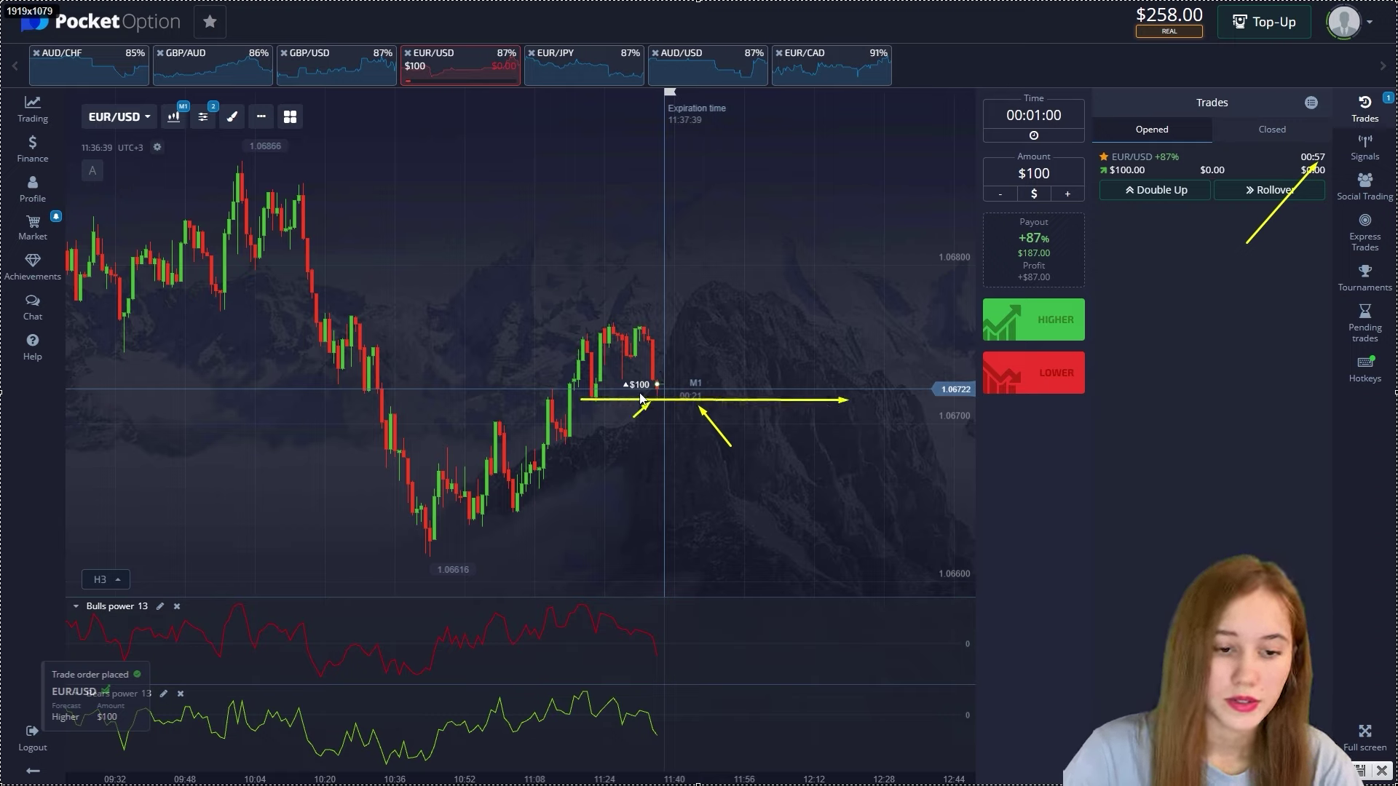
drag(662, 396, 697, 308)
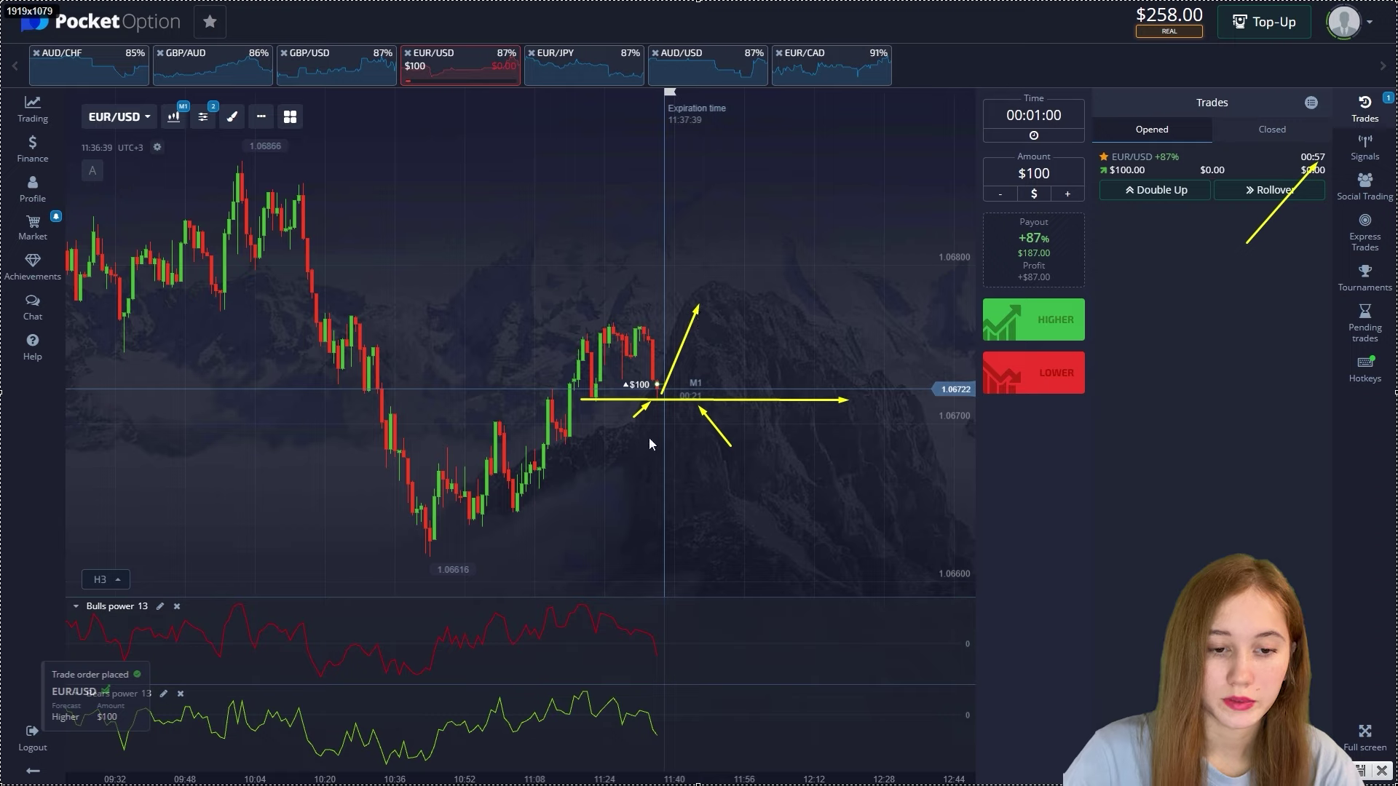
Step: Undo the timer, support and rebound arrows on the EUR/USD capture
key(ctrl+z)
key(ctrl+z)
key(ctrl+z)
key(ctrl+z)
key(ctrl+z)
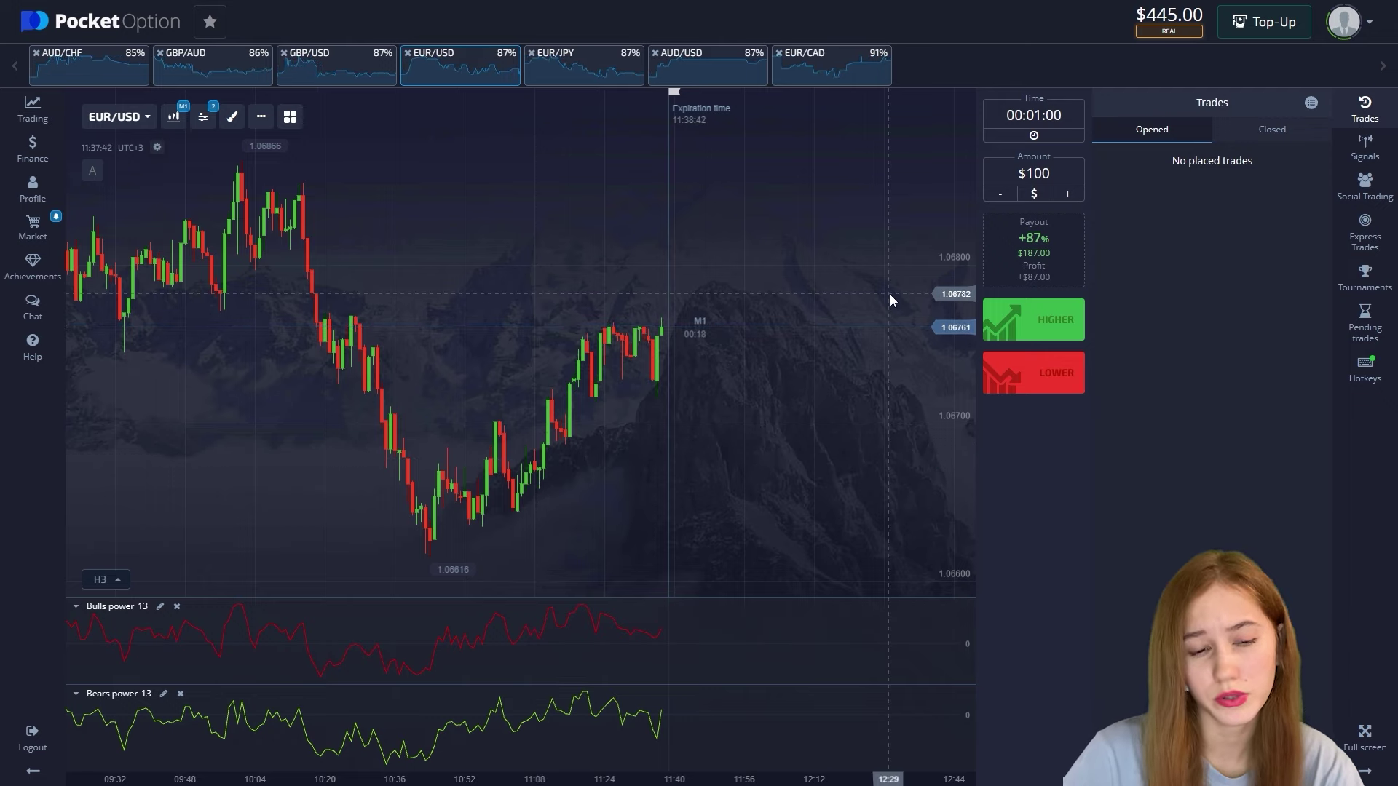
Step: Set the trade amount to $445 and place a Higher trade on EUR/JPY with a one-minute expiration
click(1027, 173)
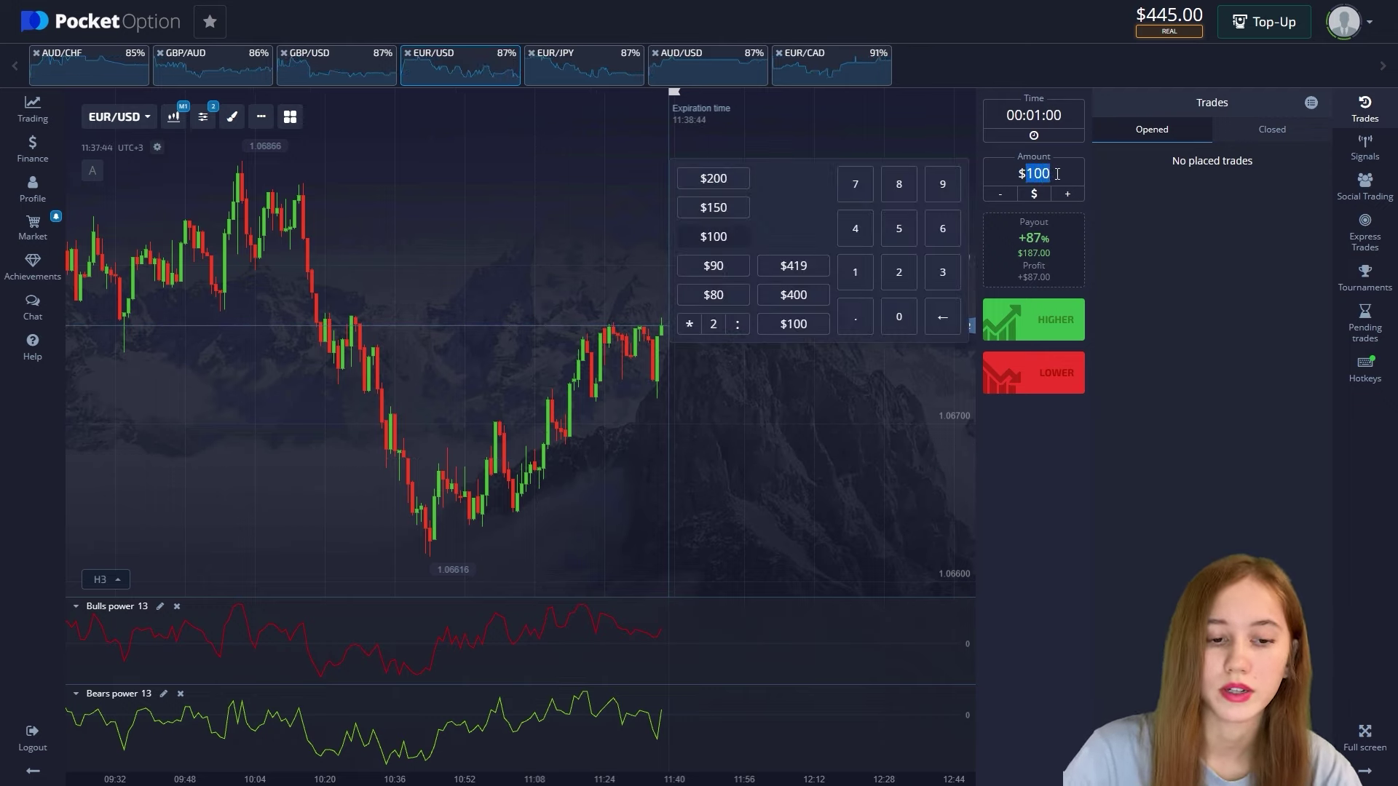
text(445)
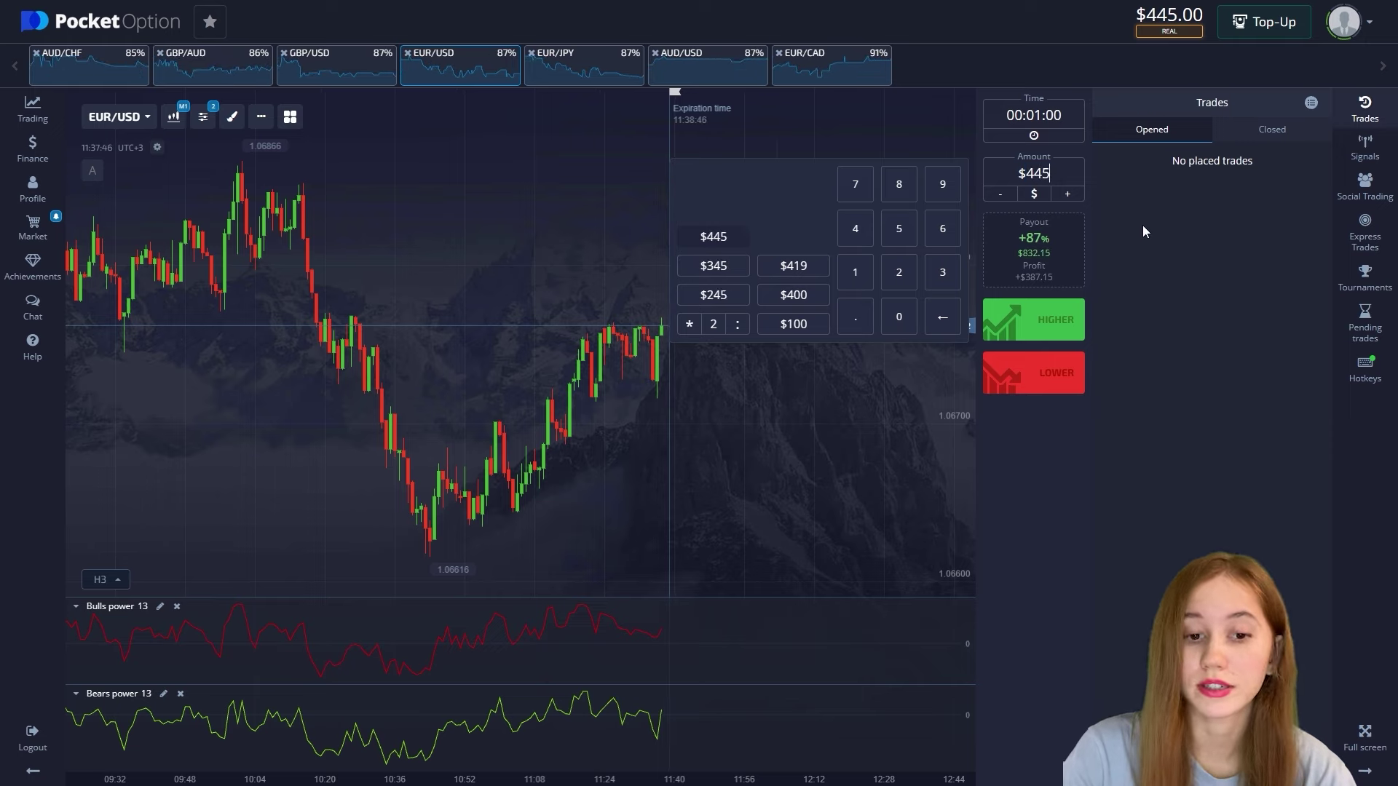
click(665, 299)
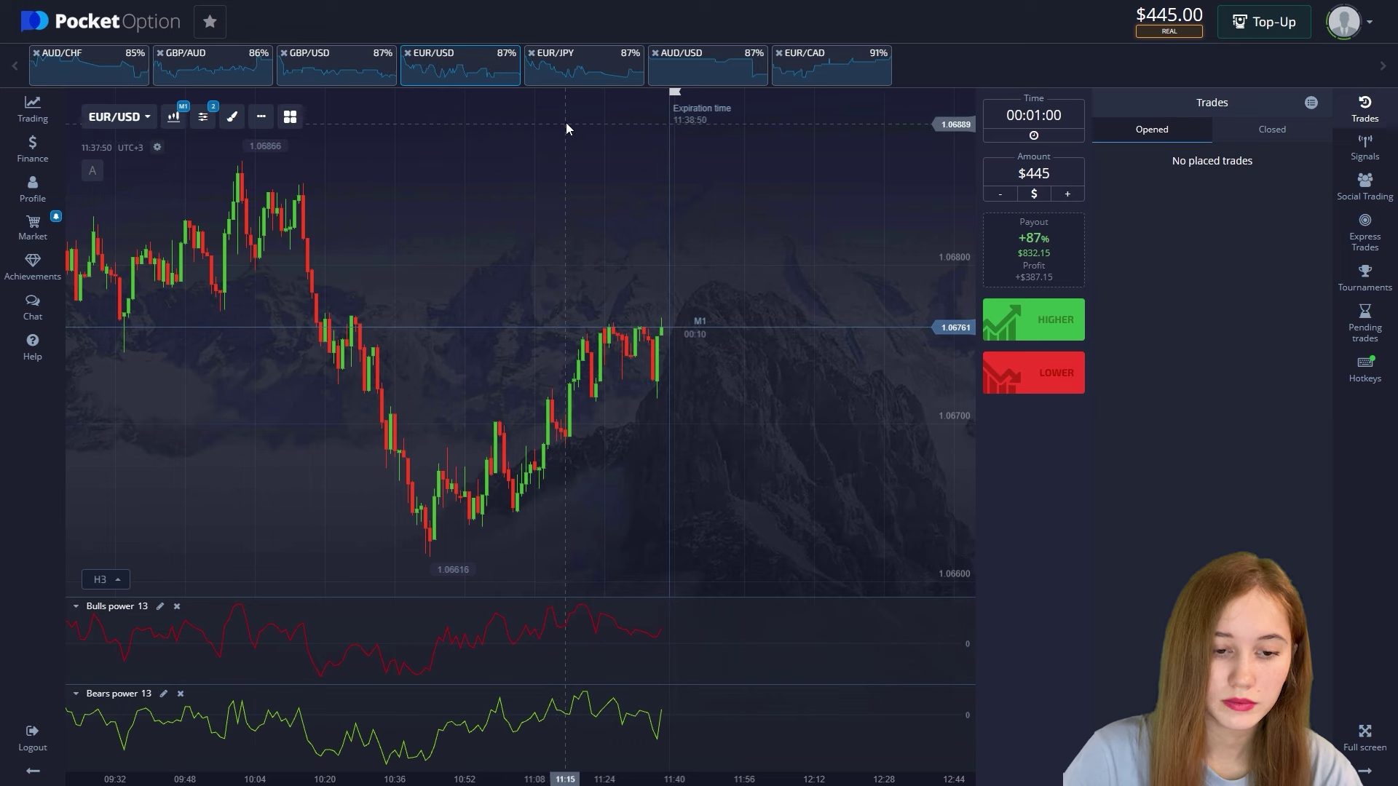
click(577, 64)
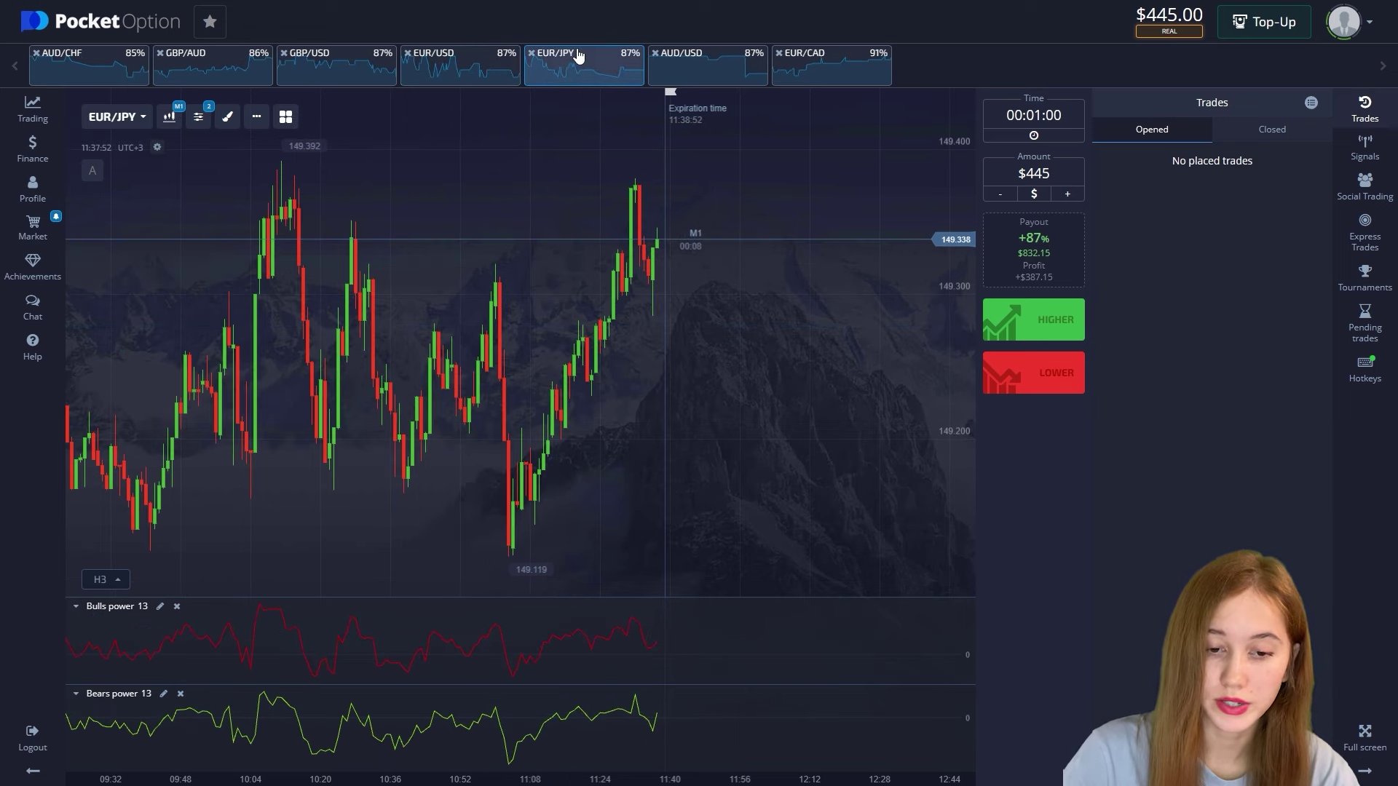
click(1034, 320)
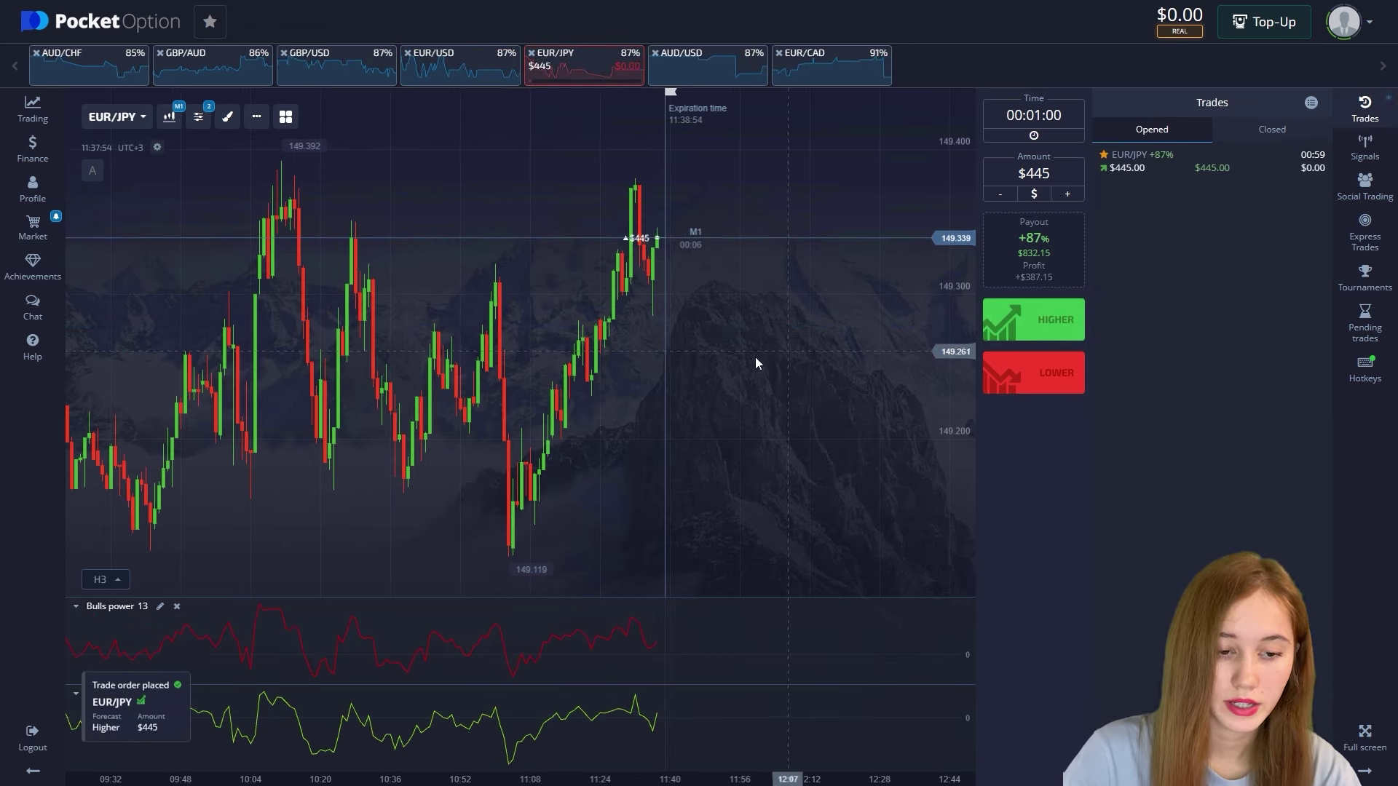
Step: Capture the full screen showing the EUR/JPY Higher trade so it can be annotated
key(Print)
drag(0, 0, 1397, 785)
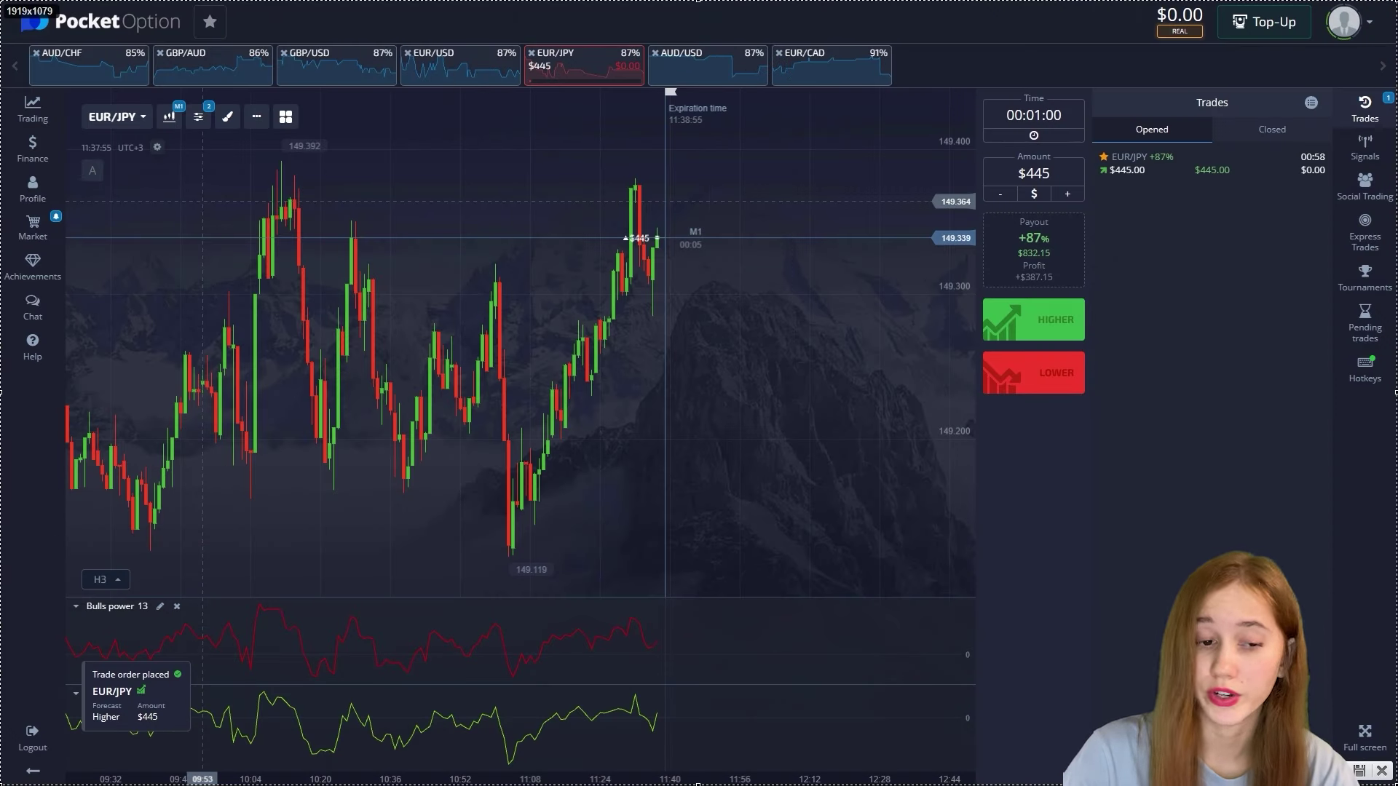
Step: Sketch arrows on the EUR/JPY capture for the latest pullback, the low where it ended, and the rebound upward
mouse_move(529, 532)
mouse_down()
mouse_move(635, 271)
mouse_move(686, 218)
mouse_up()
key(ctrl+z)
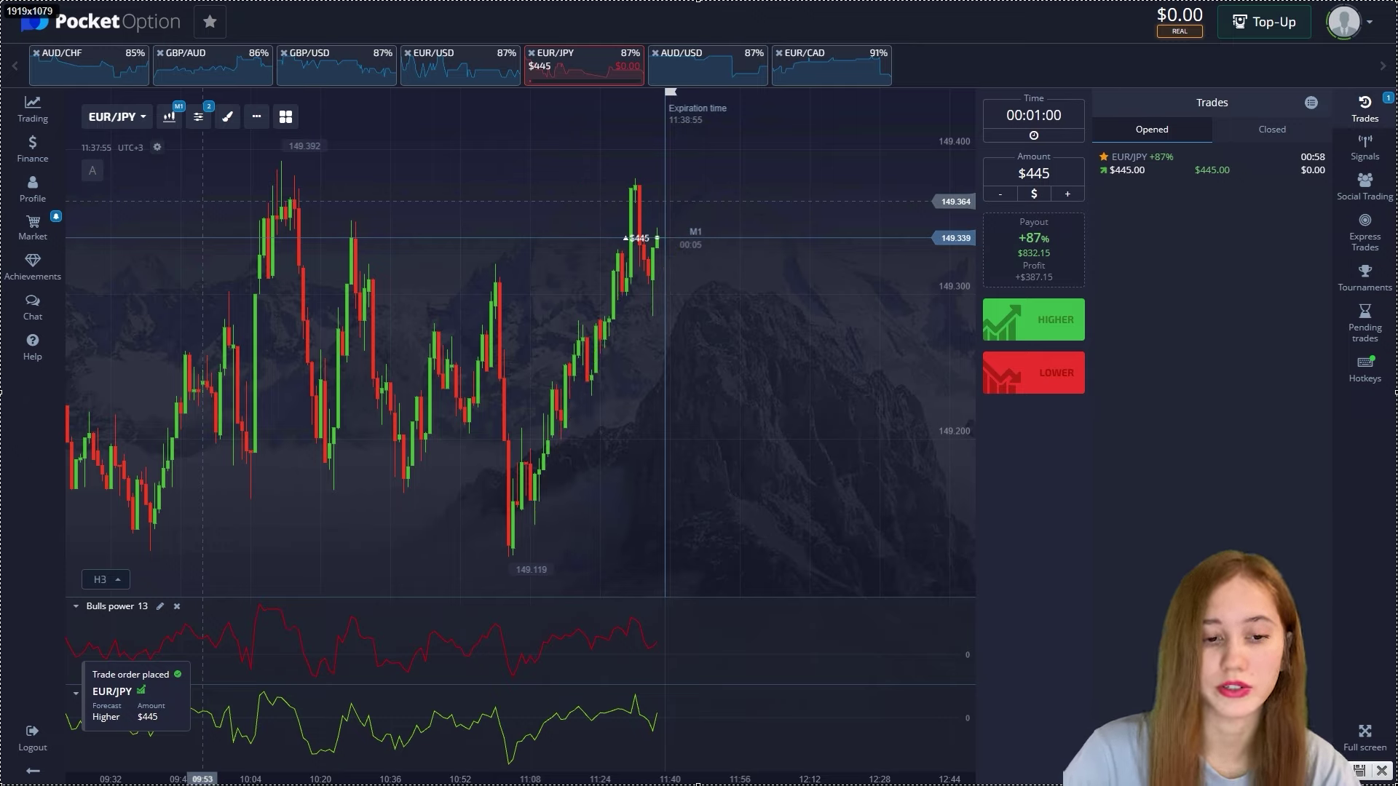
drag(633, 212, 648, 284)
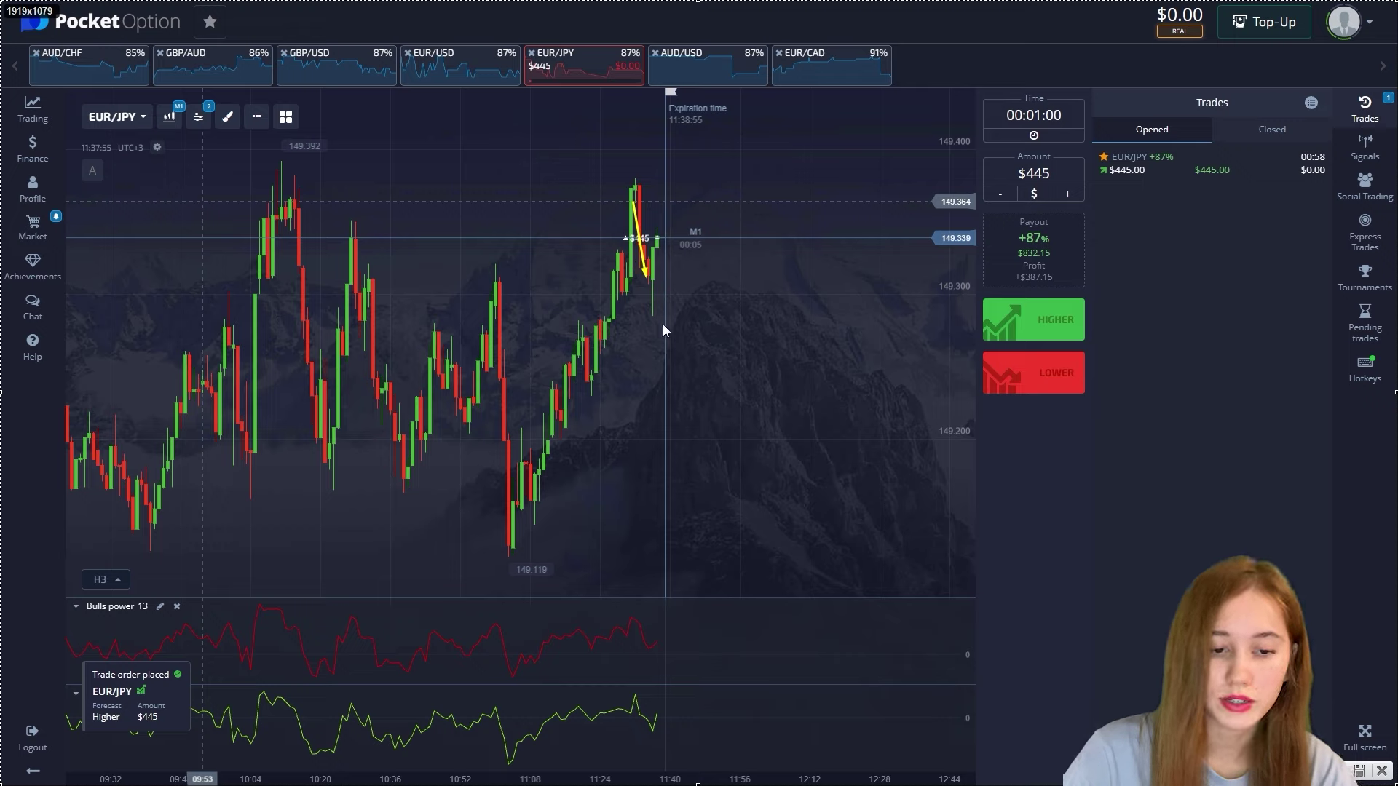
drag(653, 275, 686, 198)
key(ctrl+z)
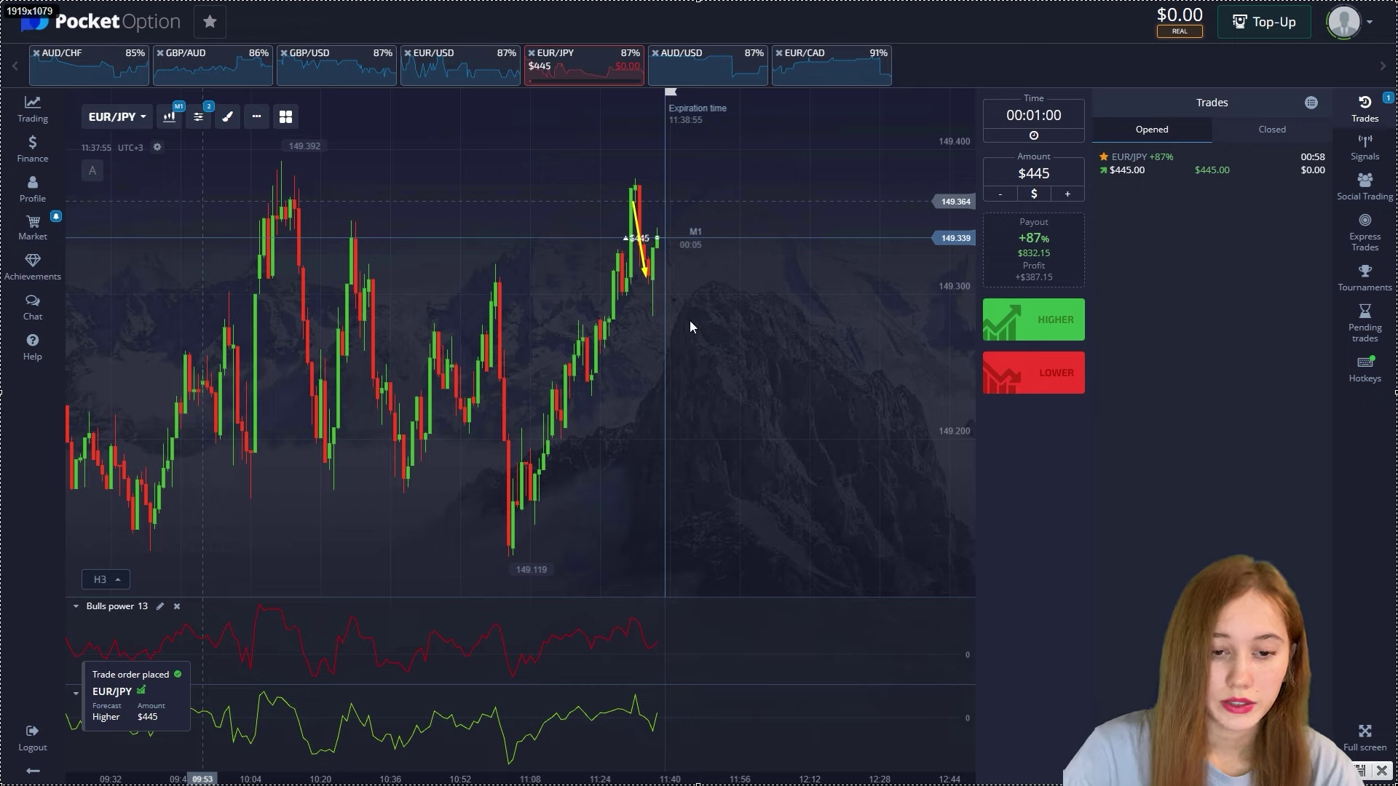
drag(685, 321, 653, 297)
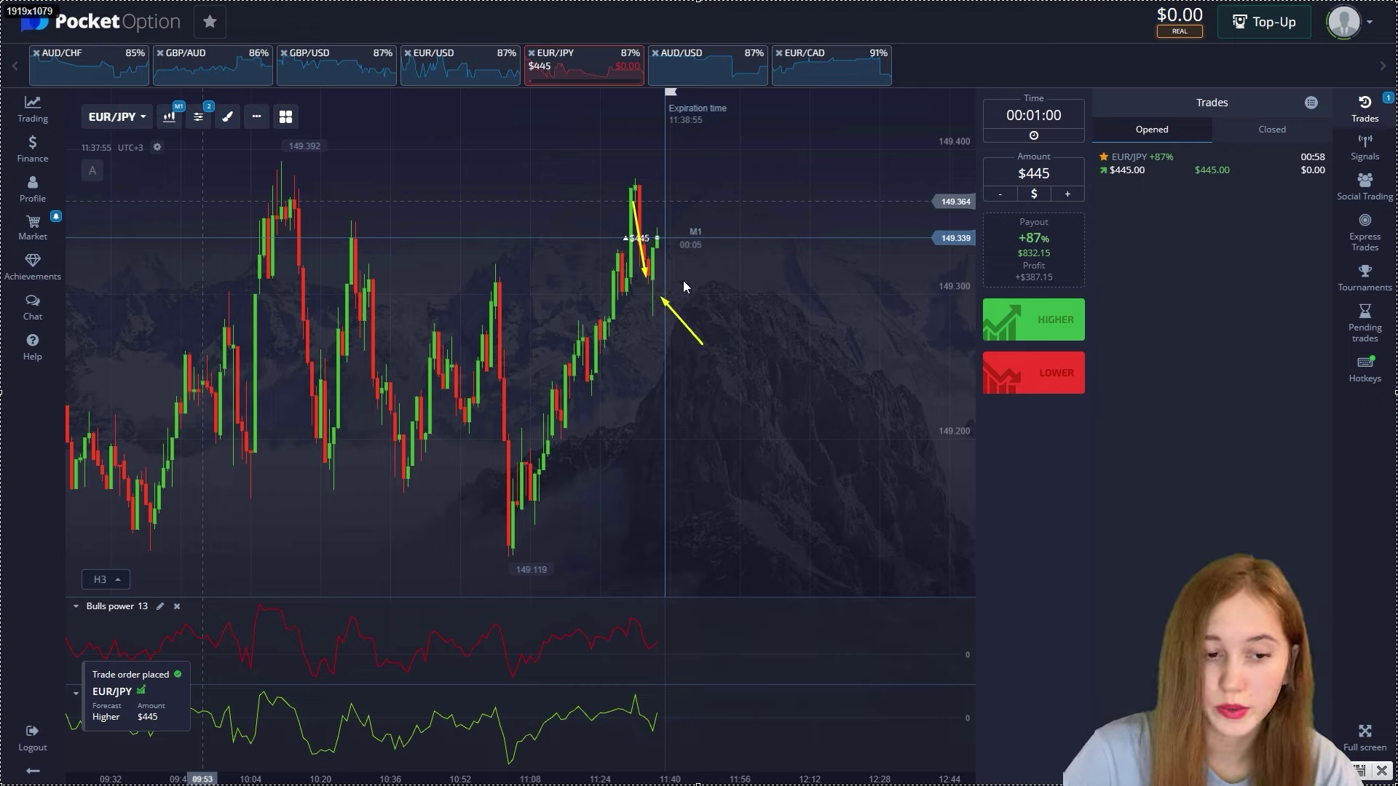
drag(677, 182, 688, 173)
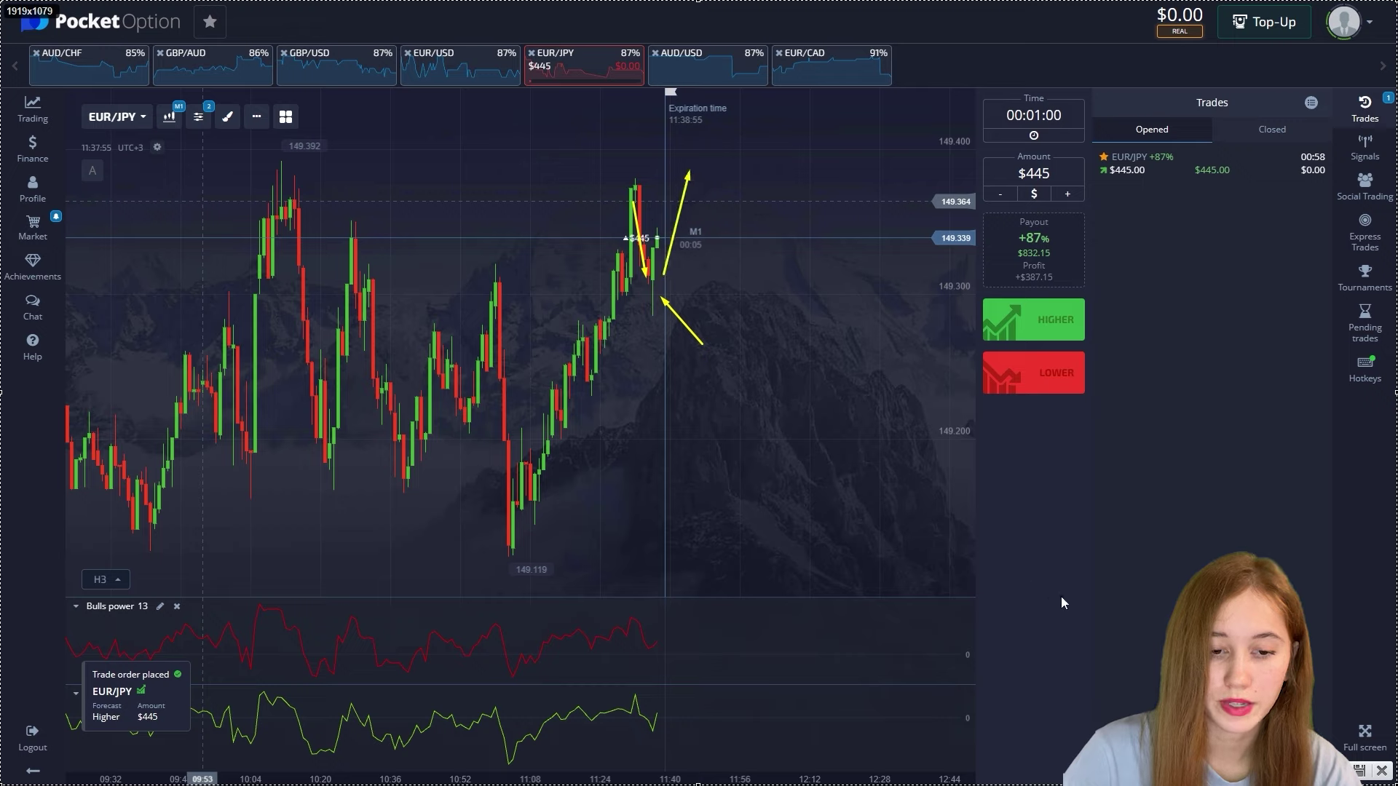
Step: Undo the pullback, low-point and rebound arrows on the EUR/JPY capture
key(ctrl+z)
key(ctrl+z)
key(ctrl+z)
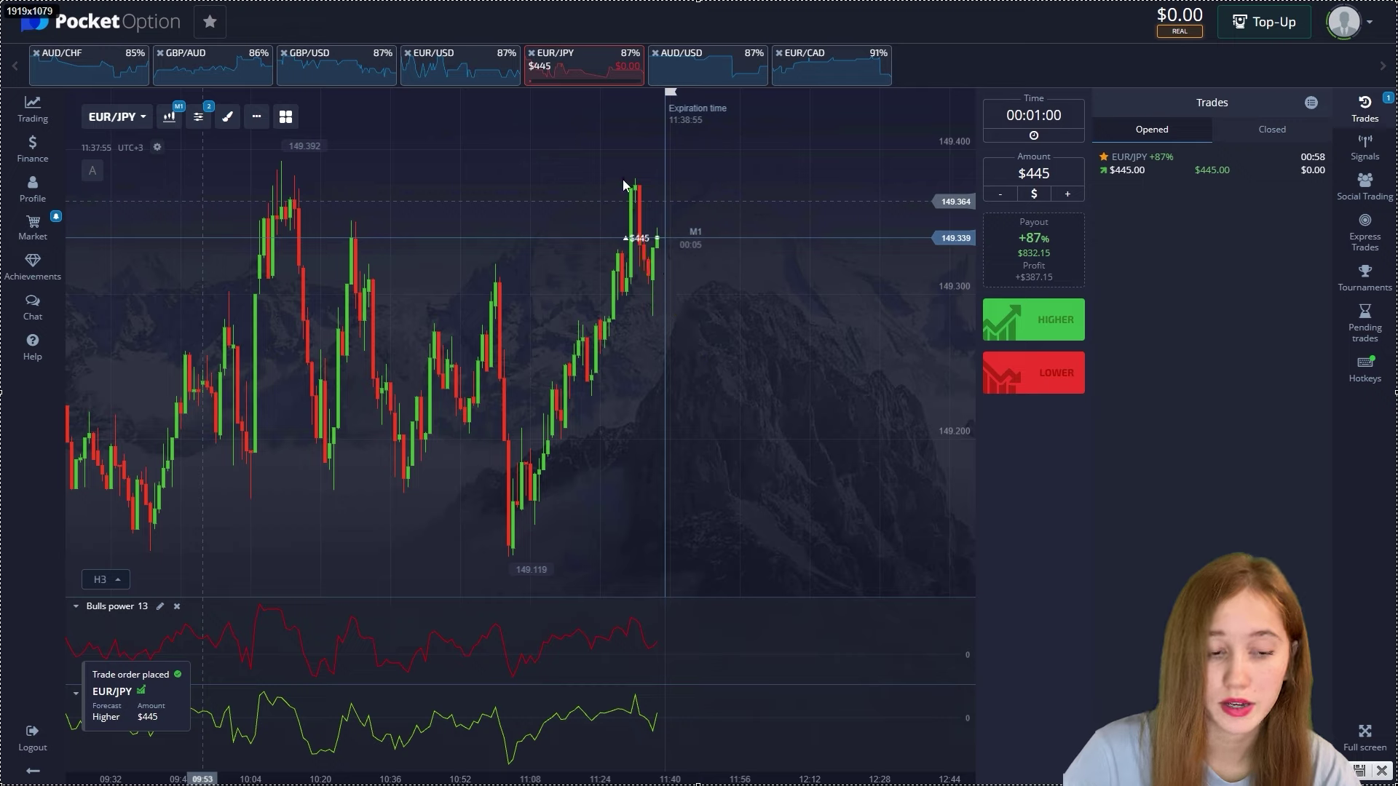
Step: Mark EUR/JPY's recent high with a flat rectangle, add rising arrows on price, Bulls power and Bears power, and close the capture
click(844, 181)
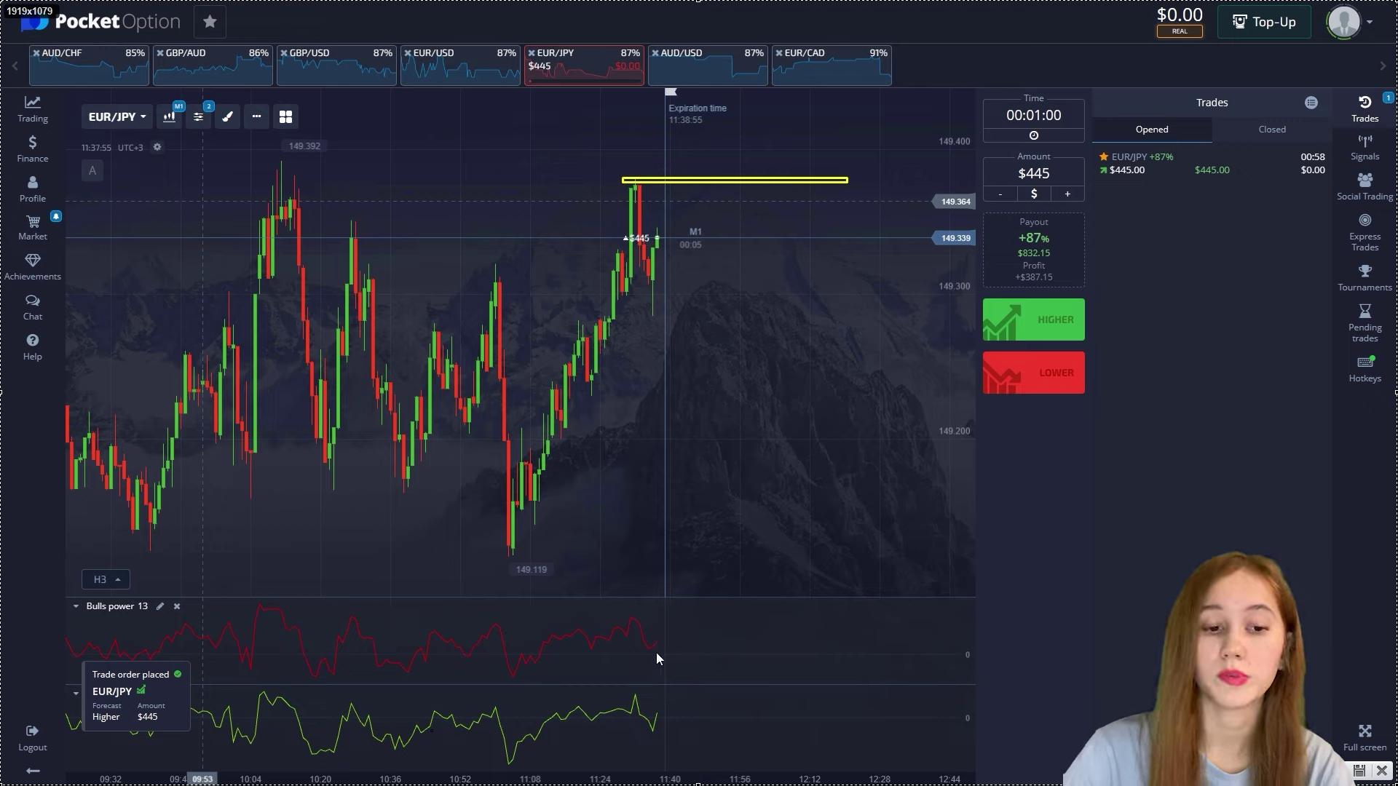
drag(663, 719, 668, 697)
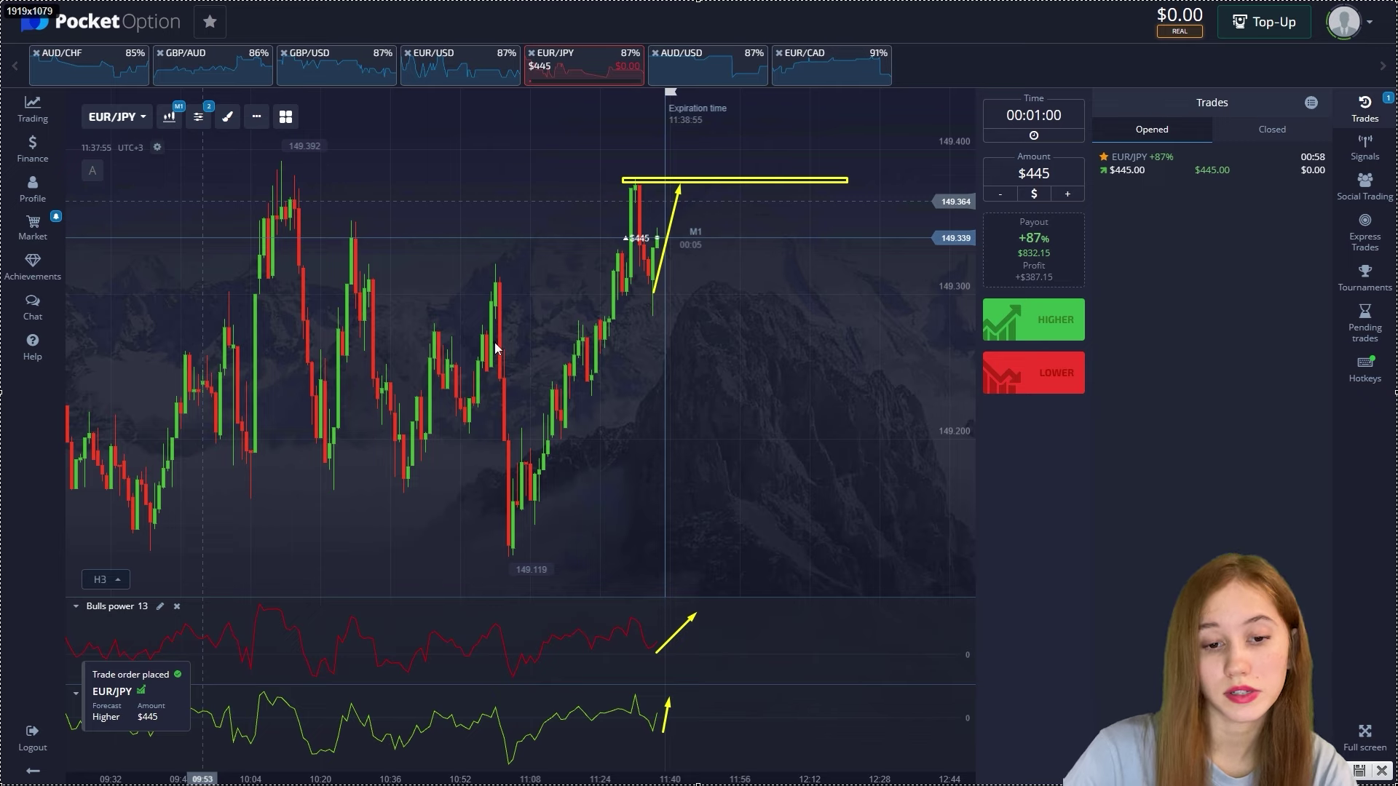
click(1381, 773)
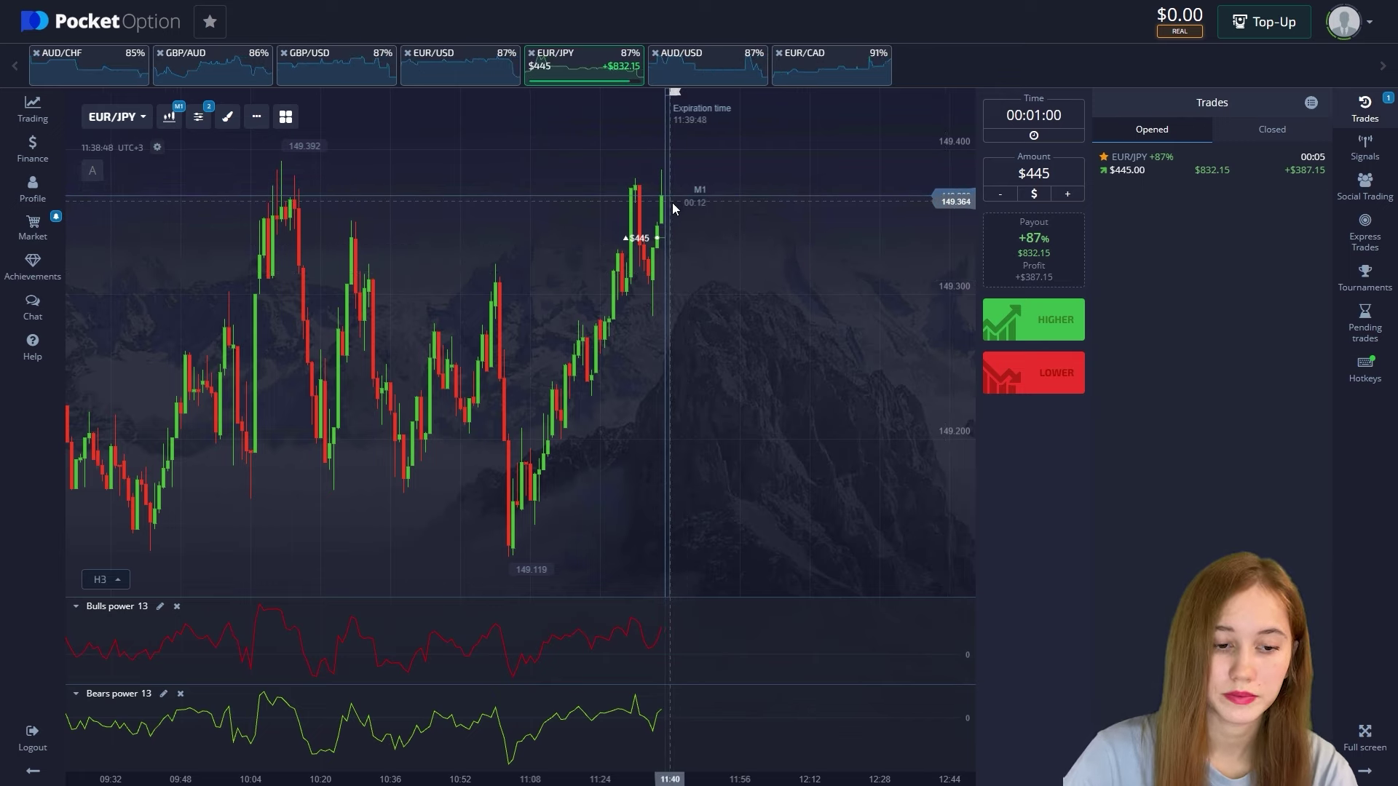
Step: Examine the EUR/JPY entry candle up close as the trade expires and dismiss the closed-trade notice
scroll(649, 169, up, 3)
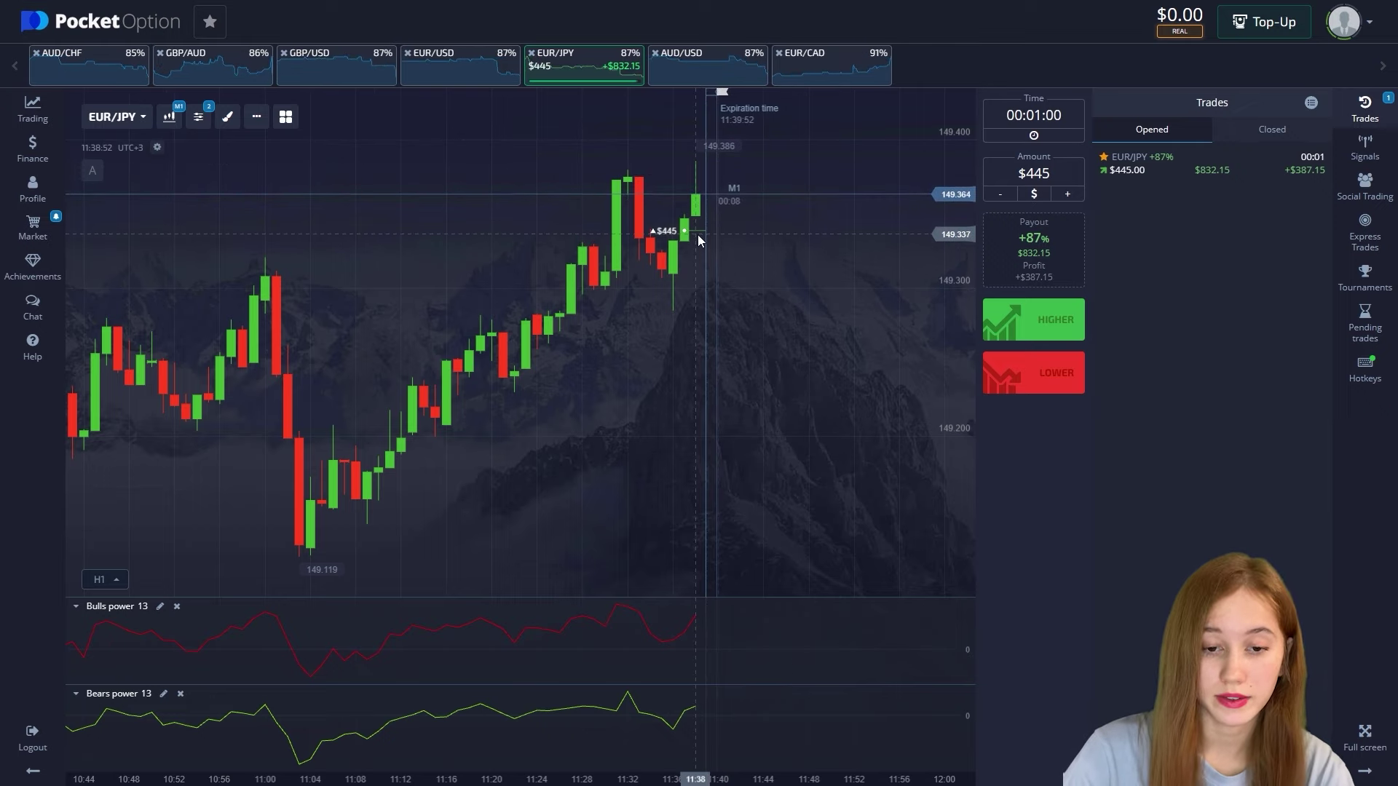
scroll(697, 234, down, 3)
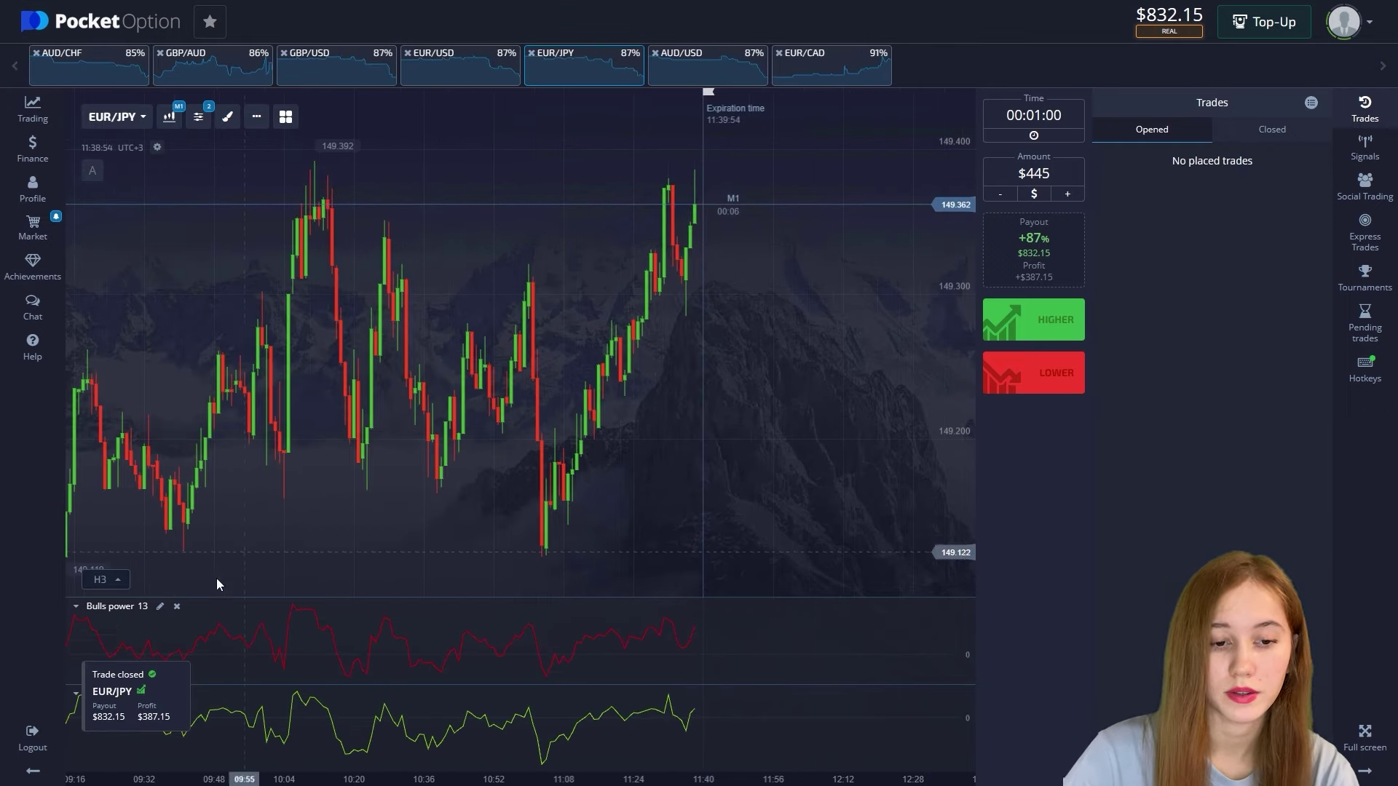
click(145, 722)
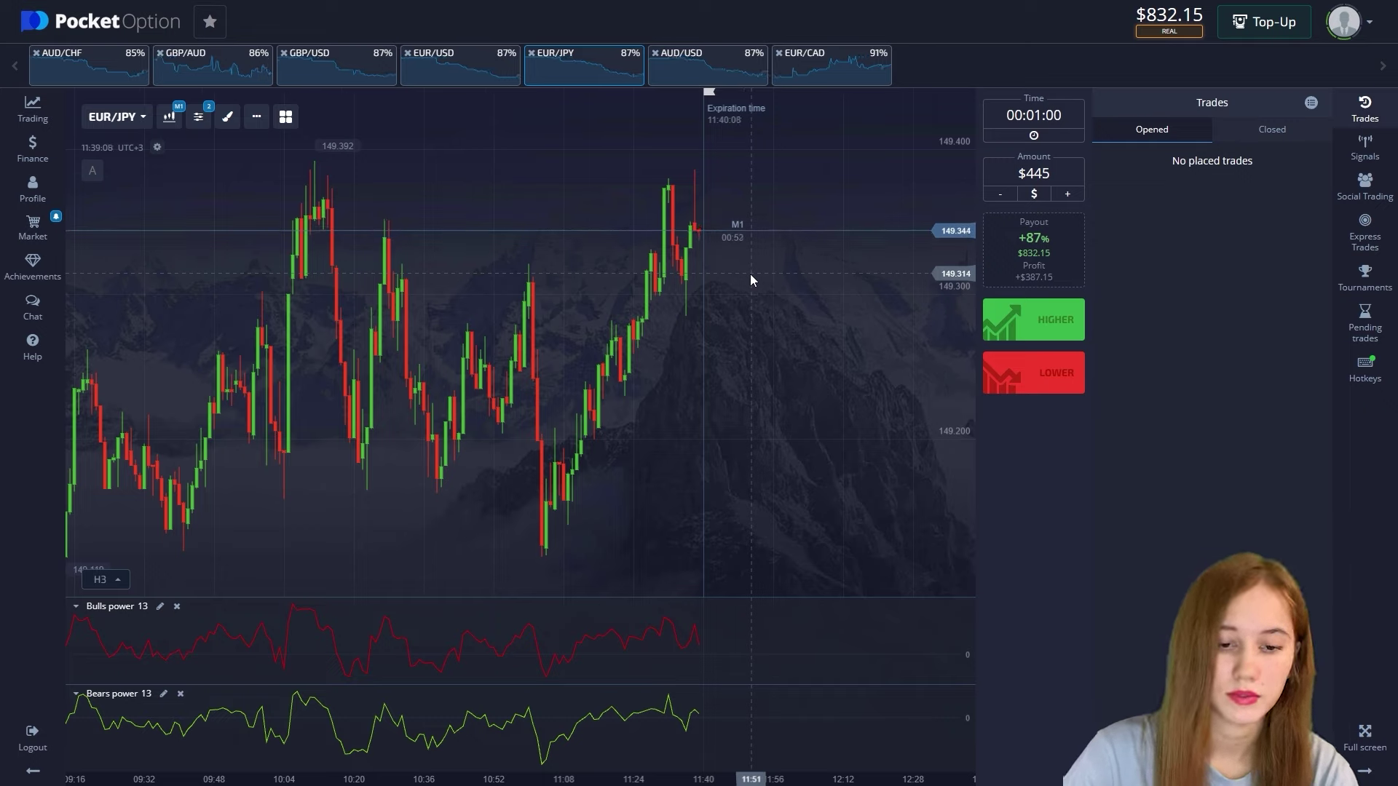
Step: Set the trade amount to $150 and place a Higher trade on AUD/USD with a one-minute expiration
click(1054, 174)
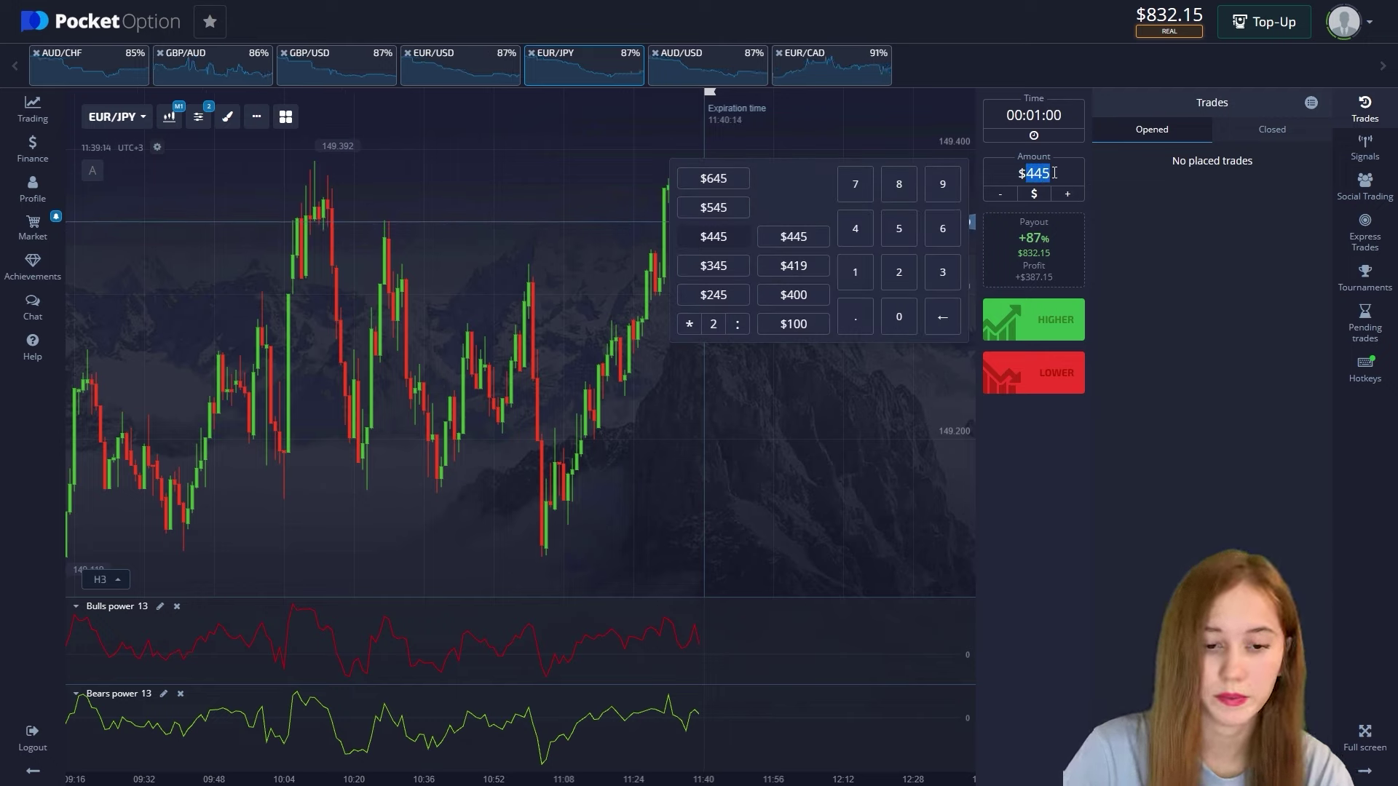
text(150)
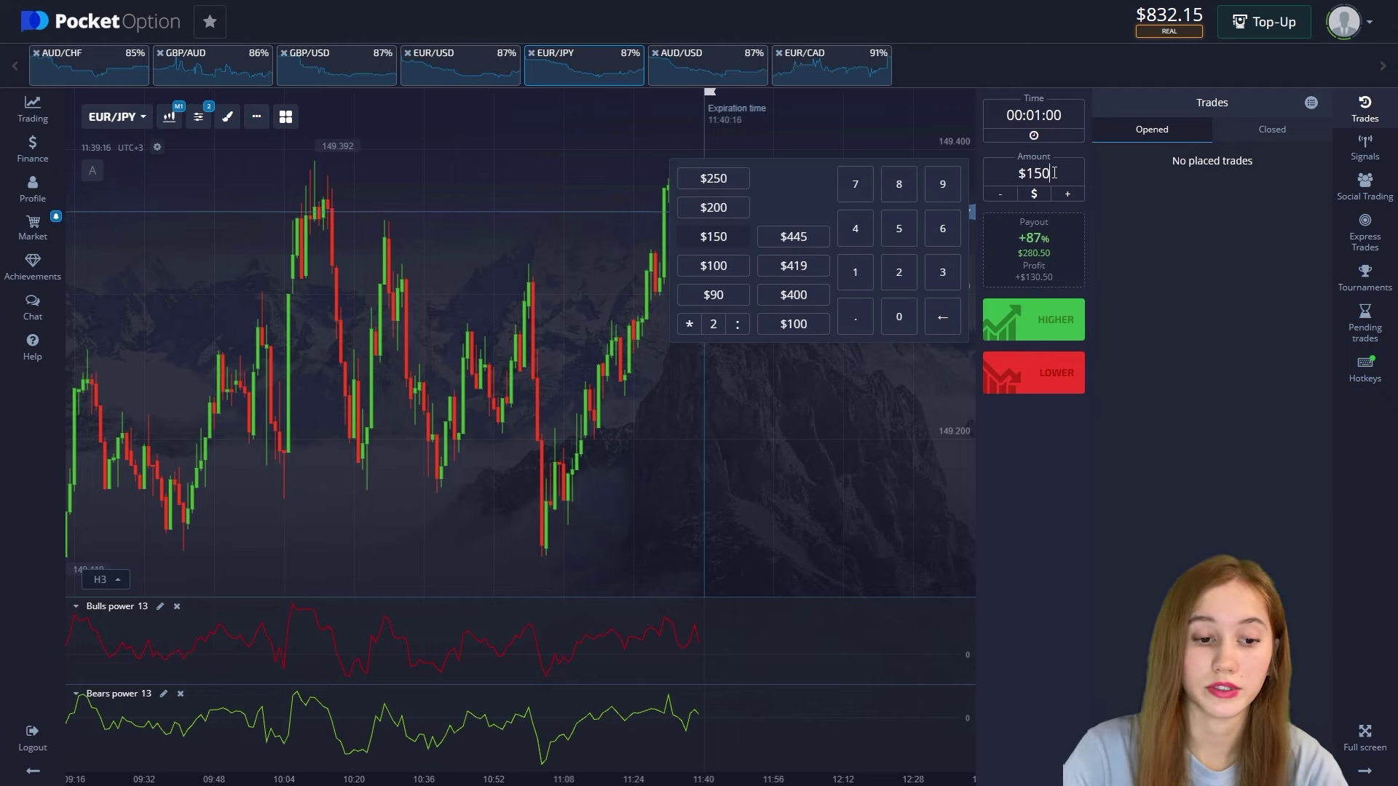
click(1117, 216)
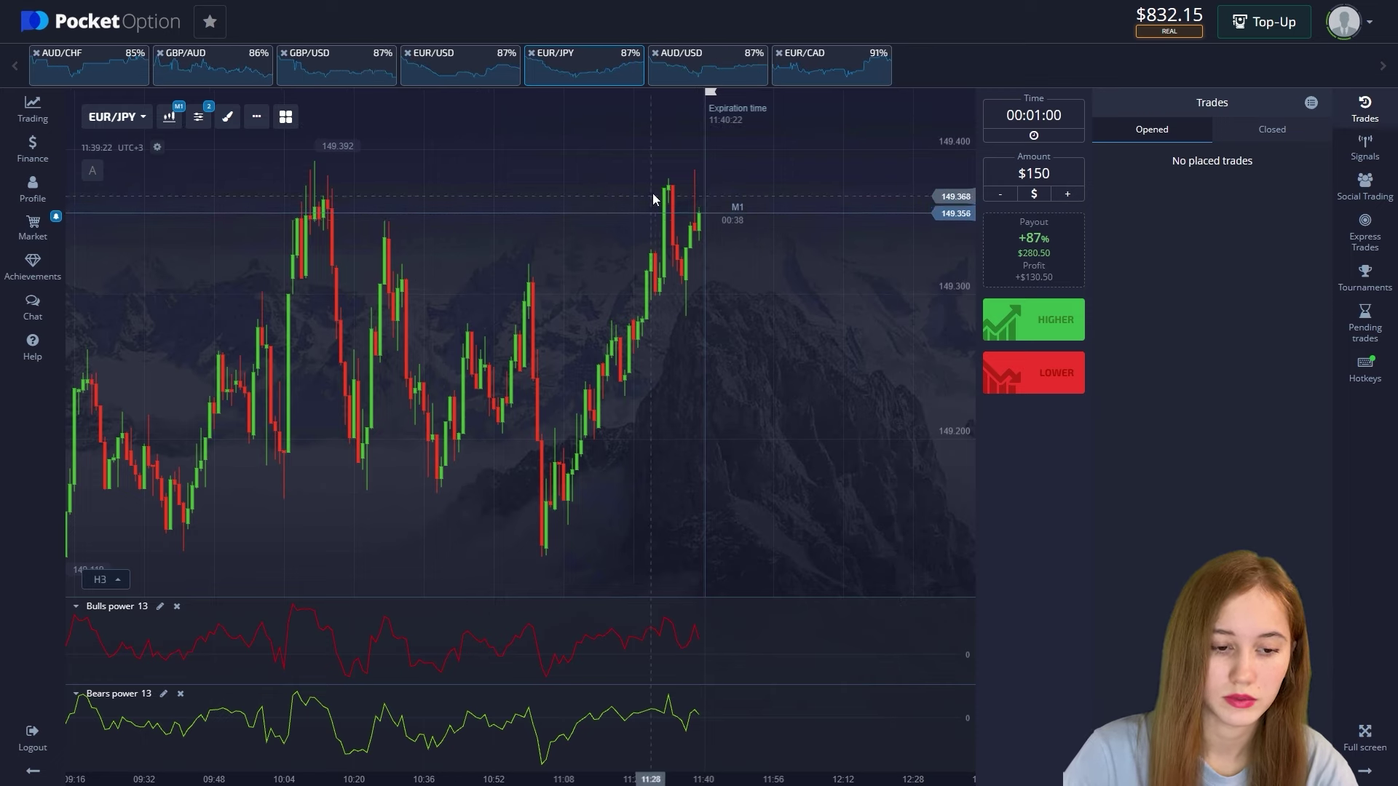
click(705, 55)
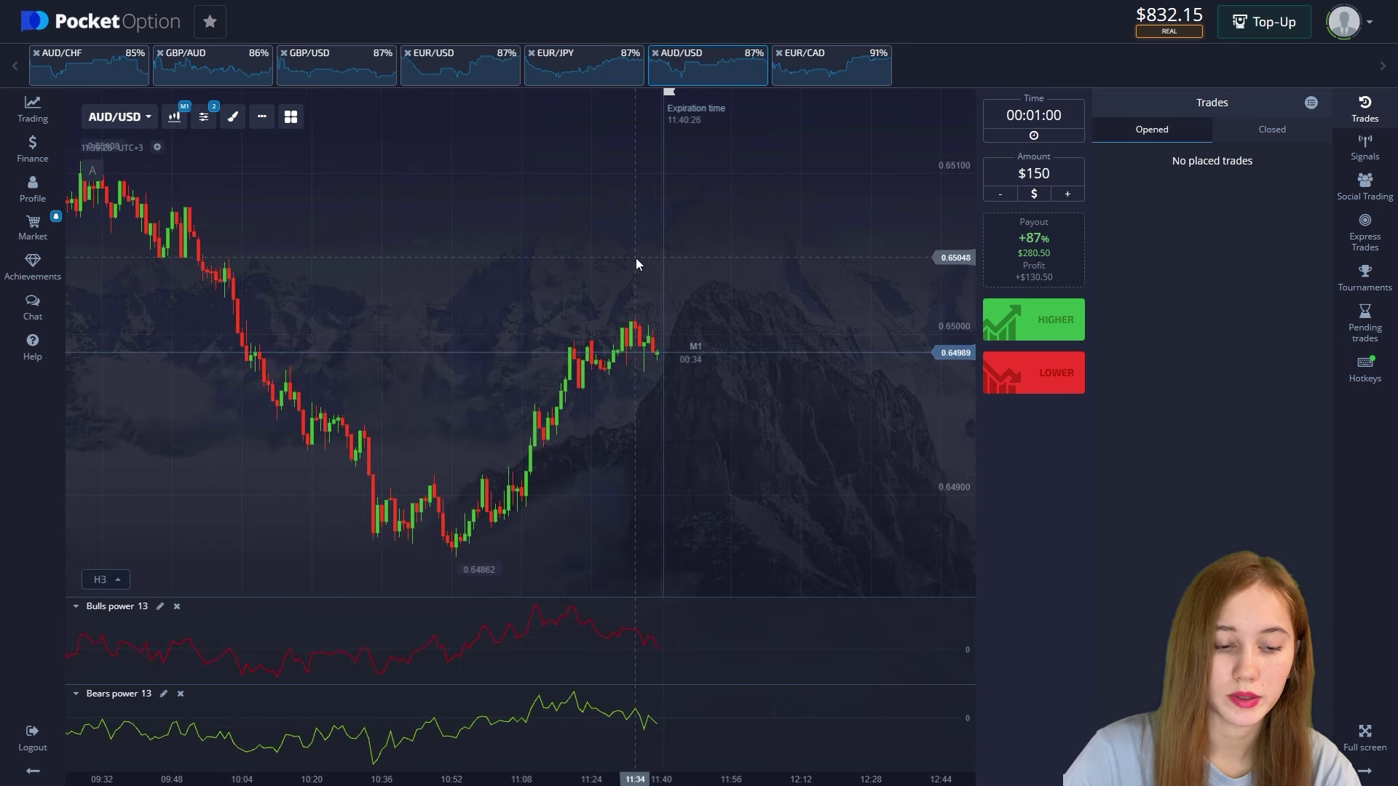
click(1027, 320)
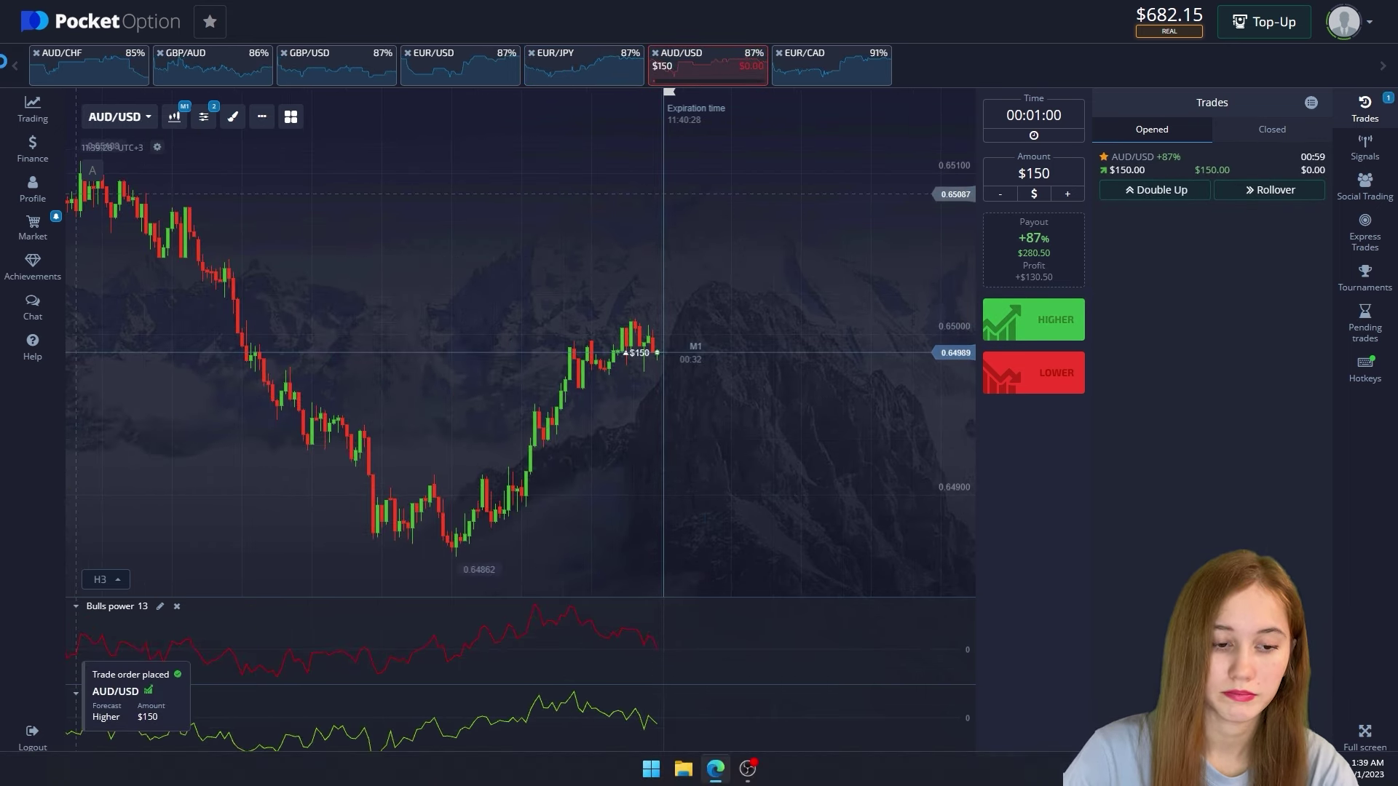
Step: Capture the AUD/USD screen, box the latest consolidation, and draw arrows along the decline, the recovery and the expected continuation upward
key(Print)
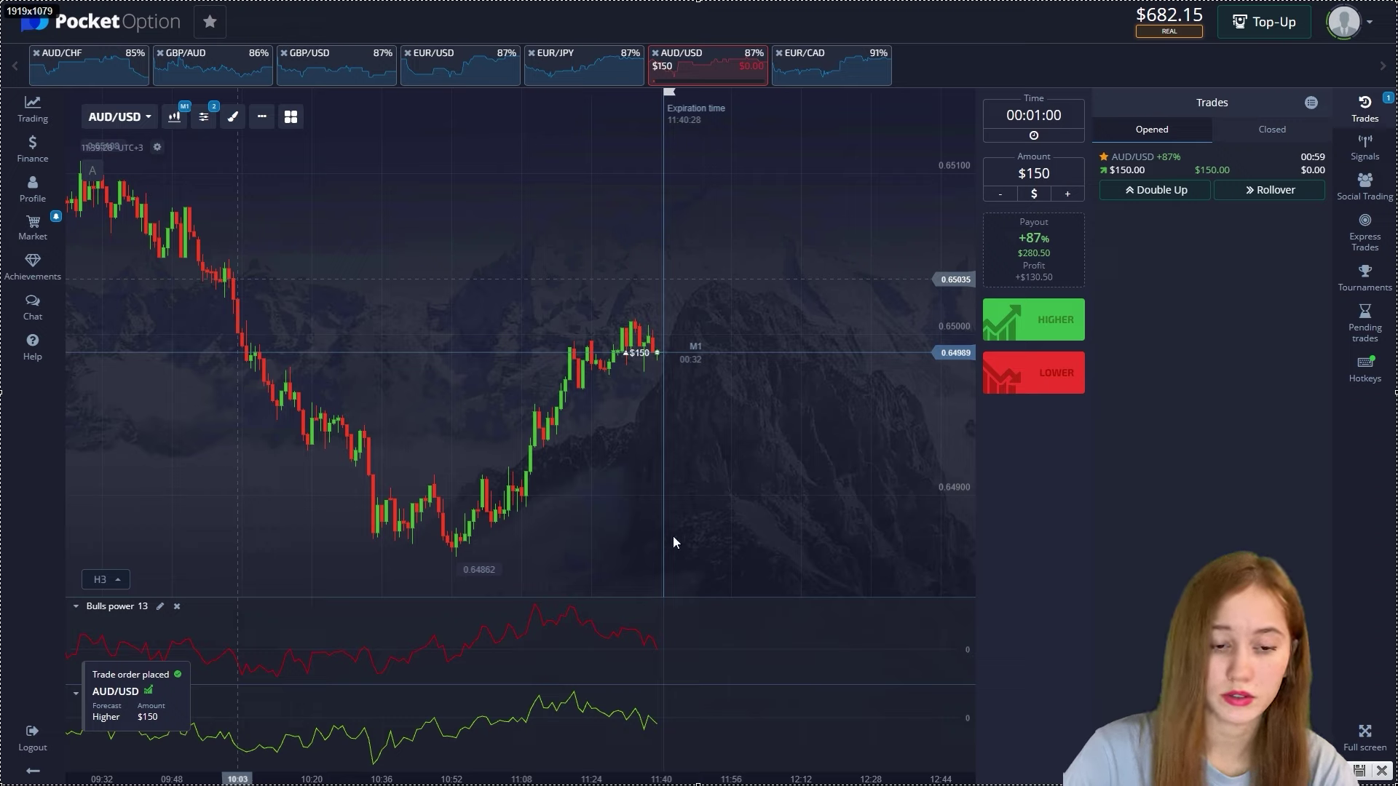
mouse_move(493, 544)
mouse_down()
mouse_move(619, 361)
mouse_move(679, 345)
mouse_move(776, 136)
mouse_up()
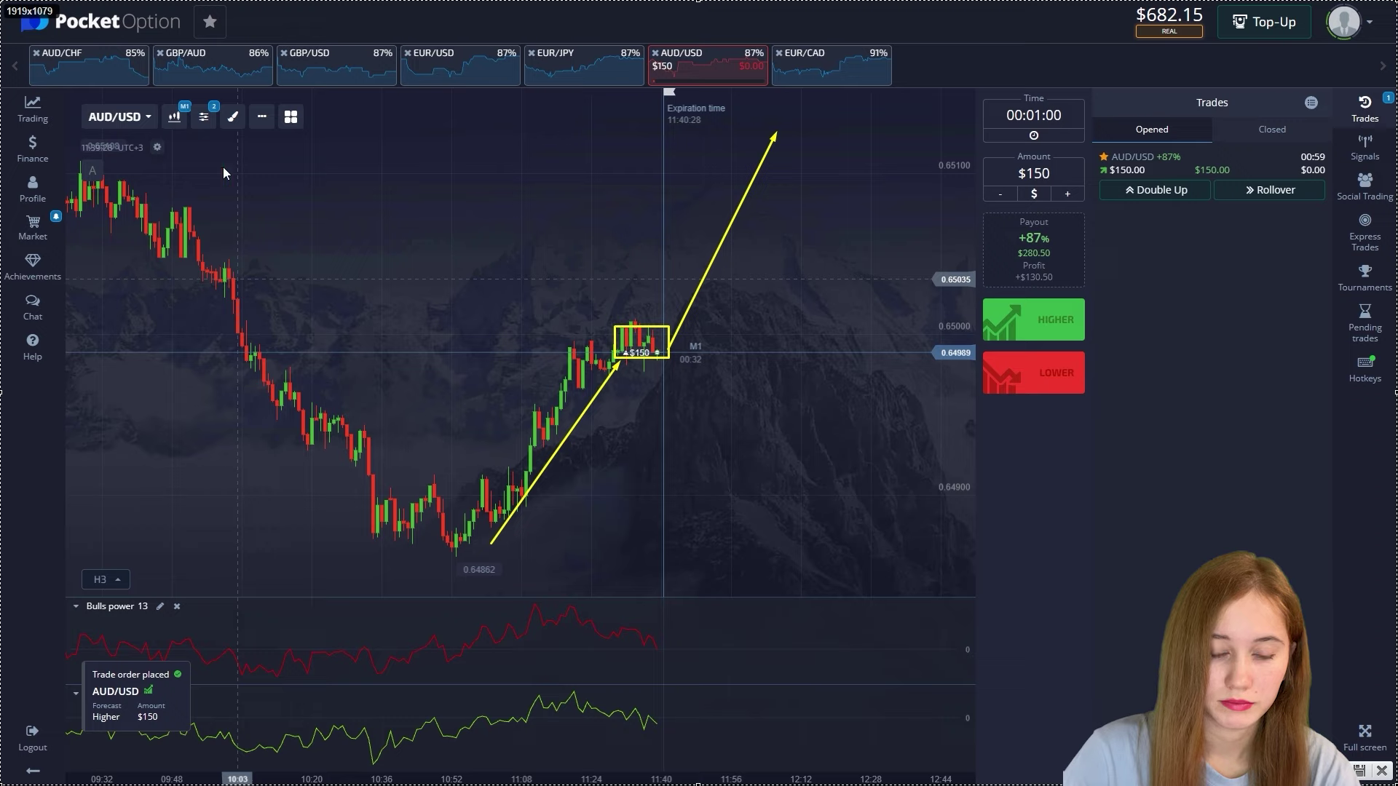
mouse_move(66, 192)
mouse_down()
mouse_move(323, 505)
mouse_move(420, 583)
mouse_move(882, 196)
mouse_move(865, 164)
mouse_up()
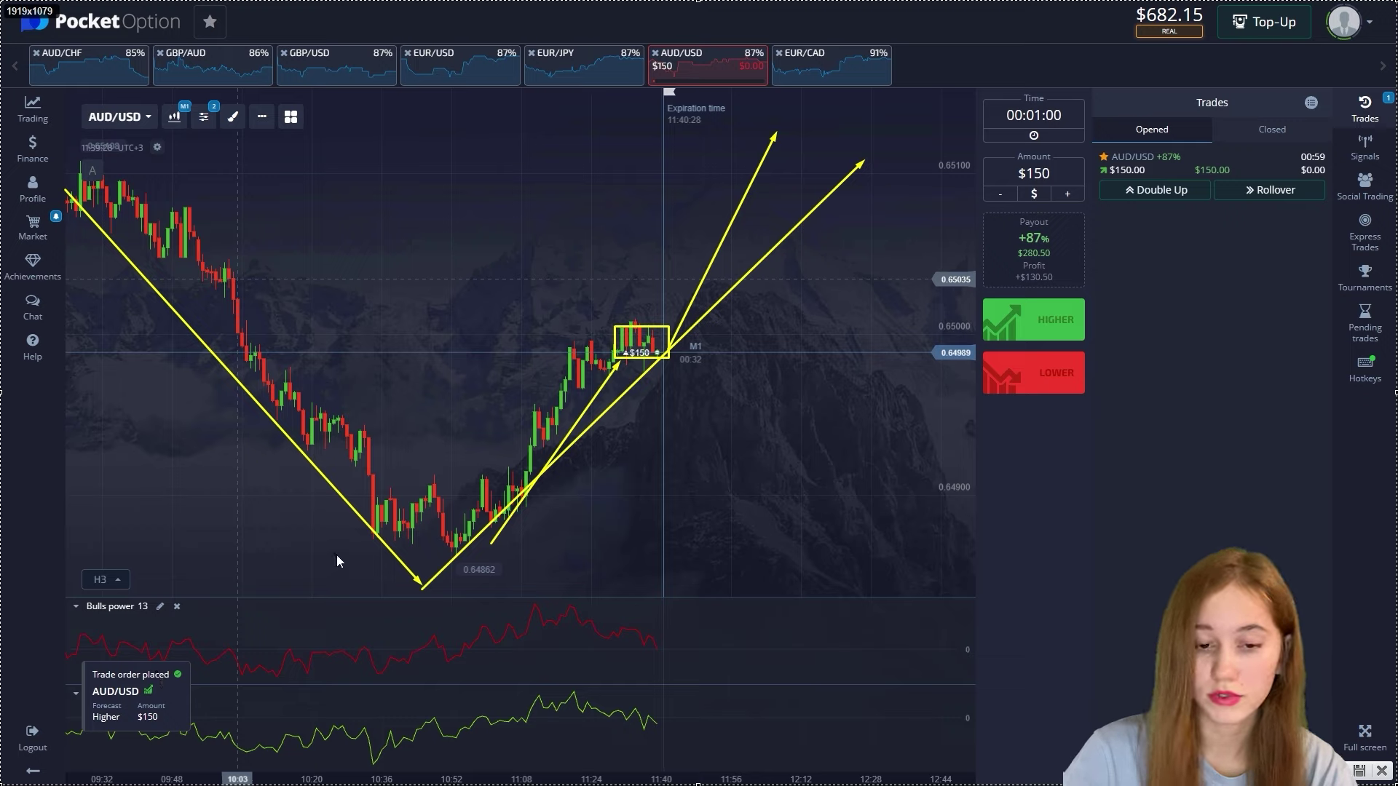
Step: Add falling arrows at Bulls power, Bears power and the latest AUD/USD candles, point to the open trade's direction, and close the capture
drag(654, 626, 665, 653)
drag(655, 712, 666, 723)
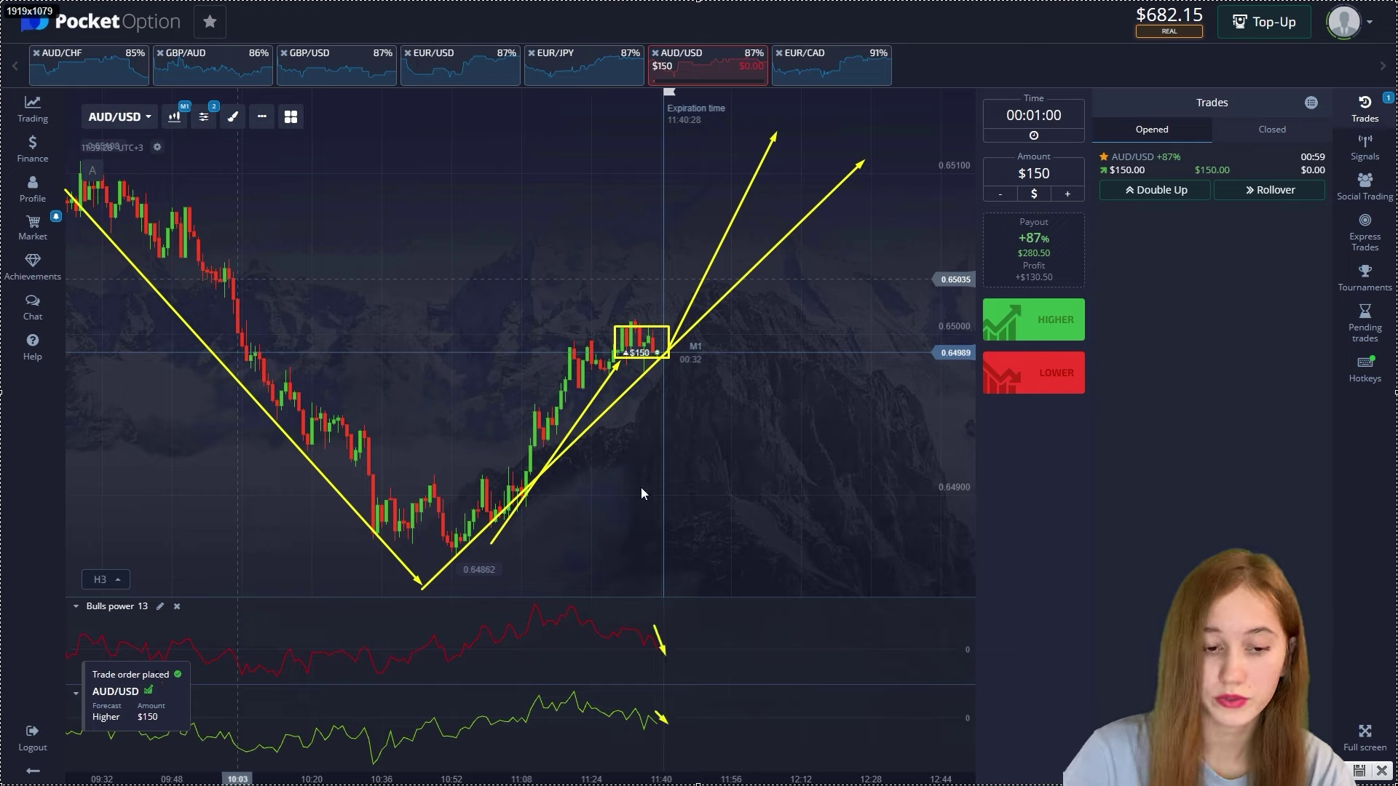
drag(666, 275, 657, 325)
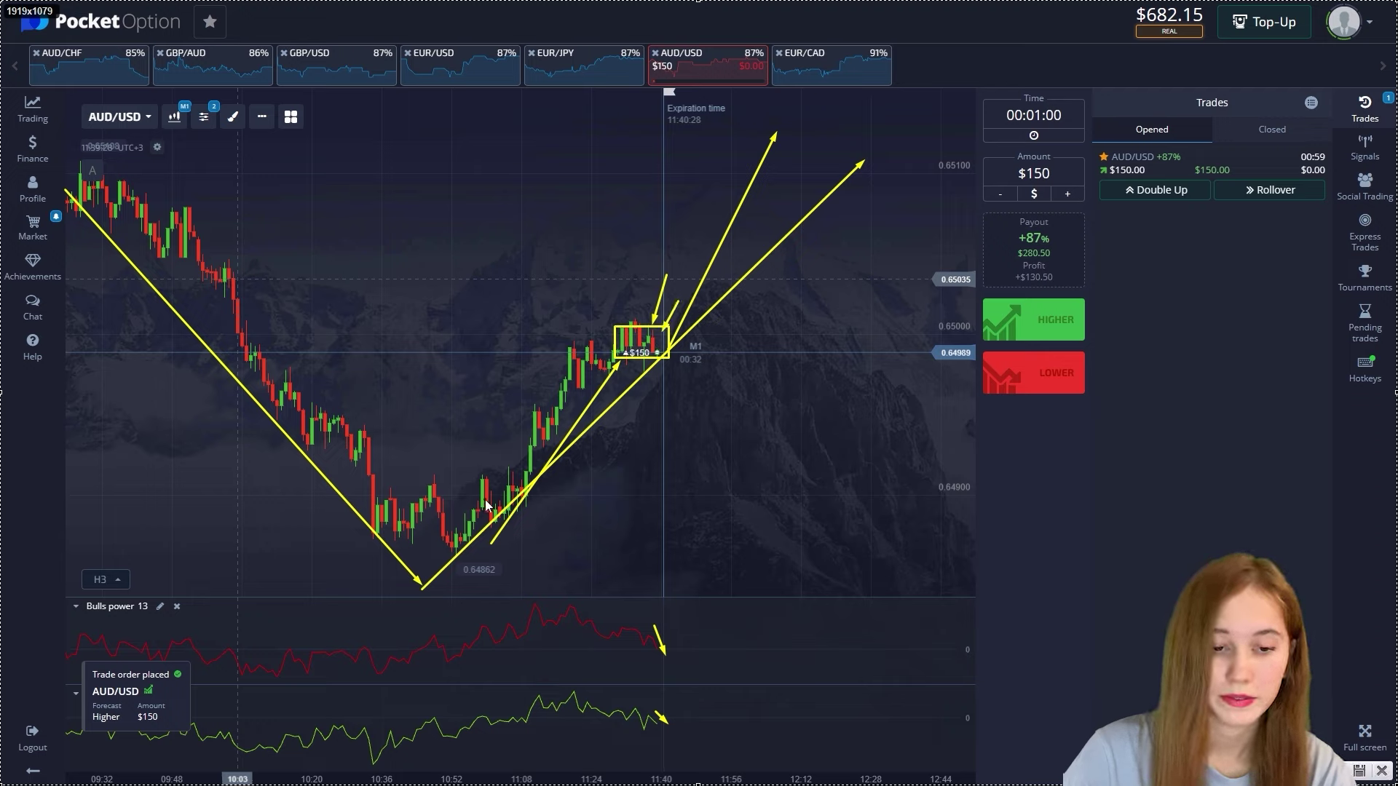
drag(1179, 241, 1108, 185)
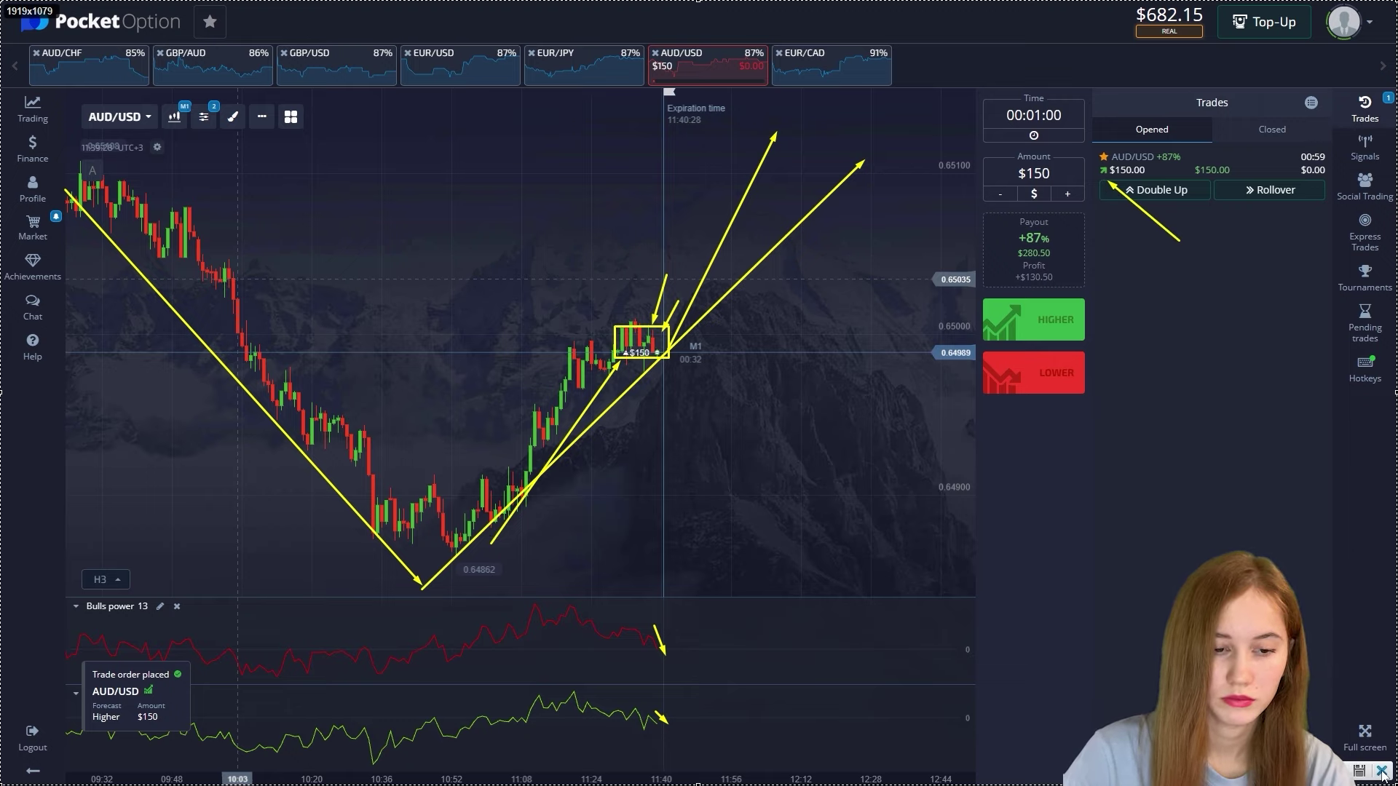
click(1381, 772)
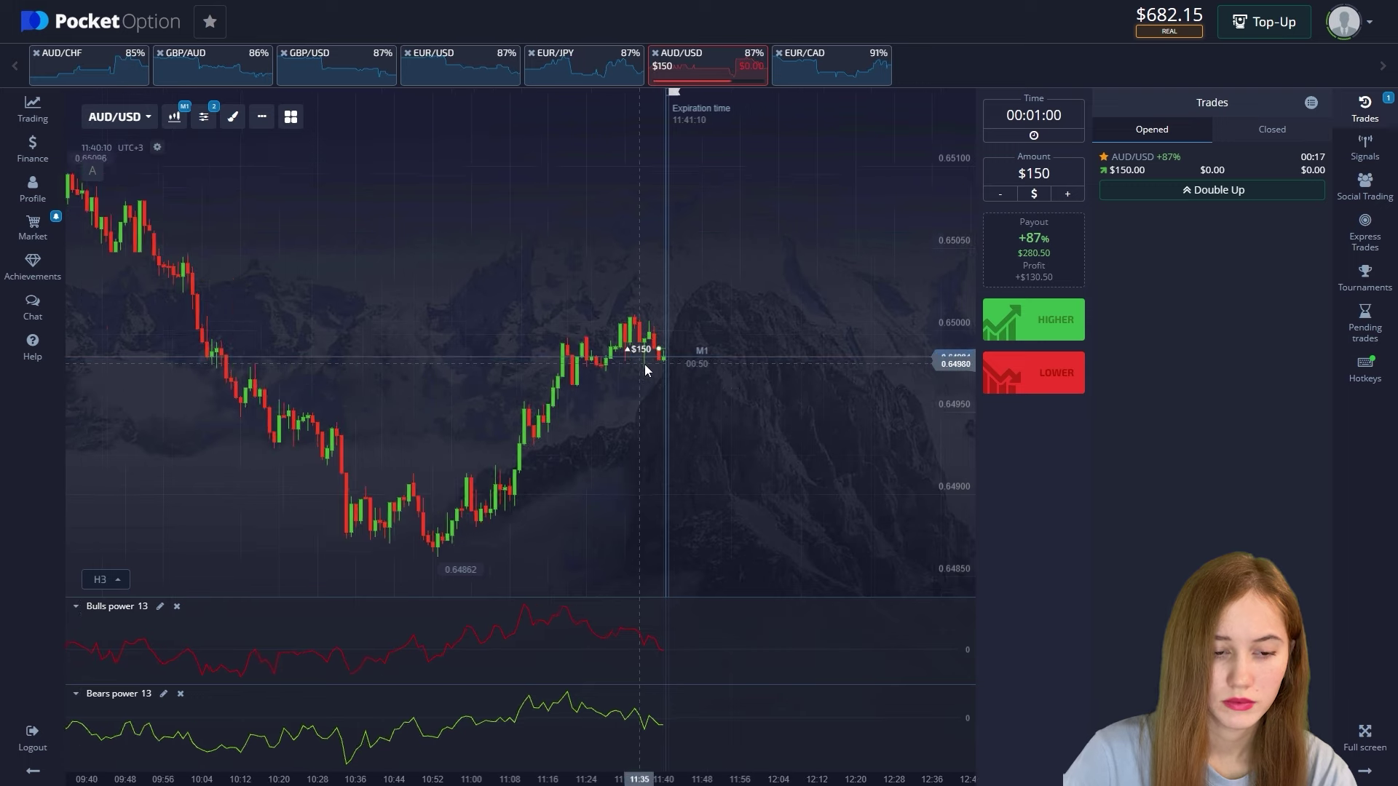
Step: Examine the AUD/USD candles around the entry point until the trade expires and dismiss the closed-trade notice
scroll(648, 364, up, 5)
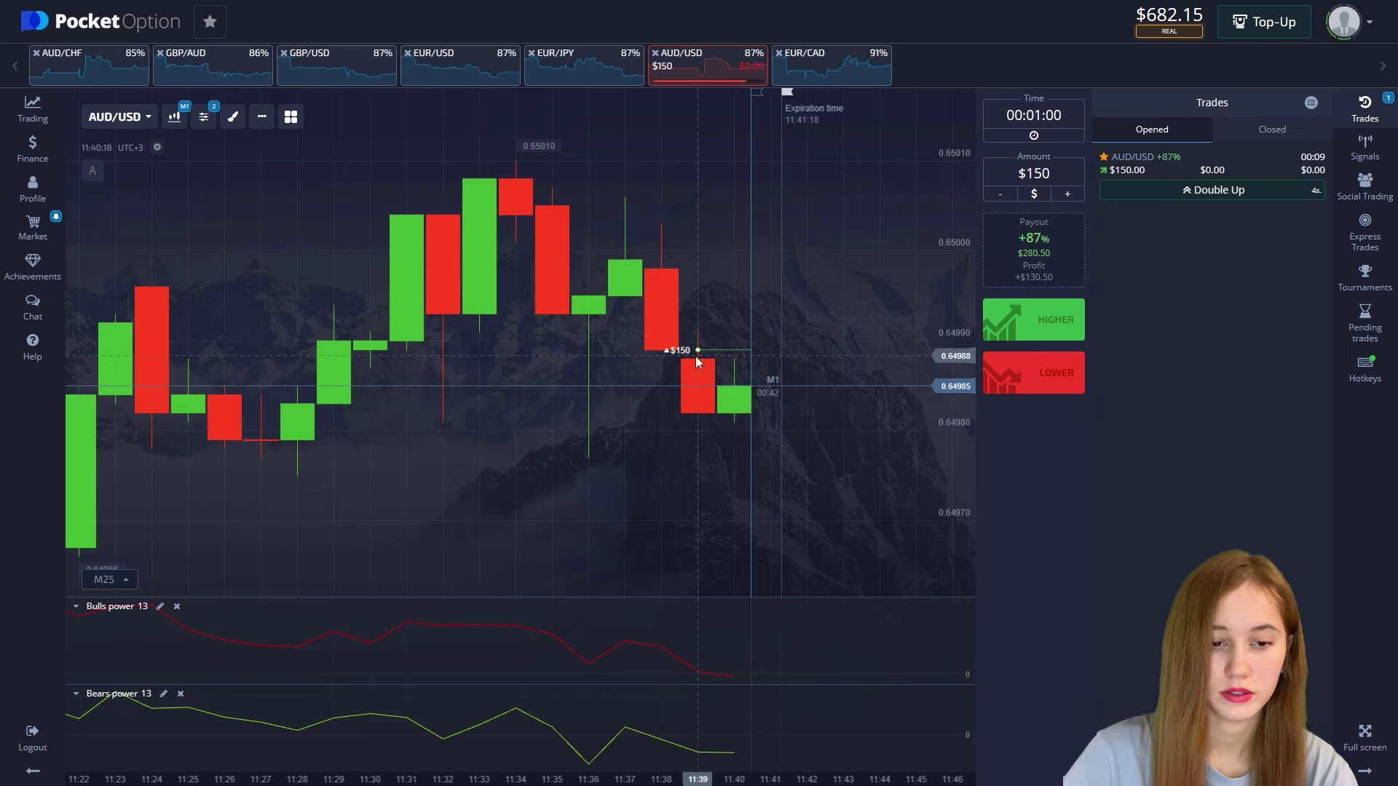
scroll(575, 380, down, 2)
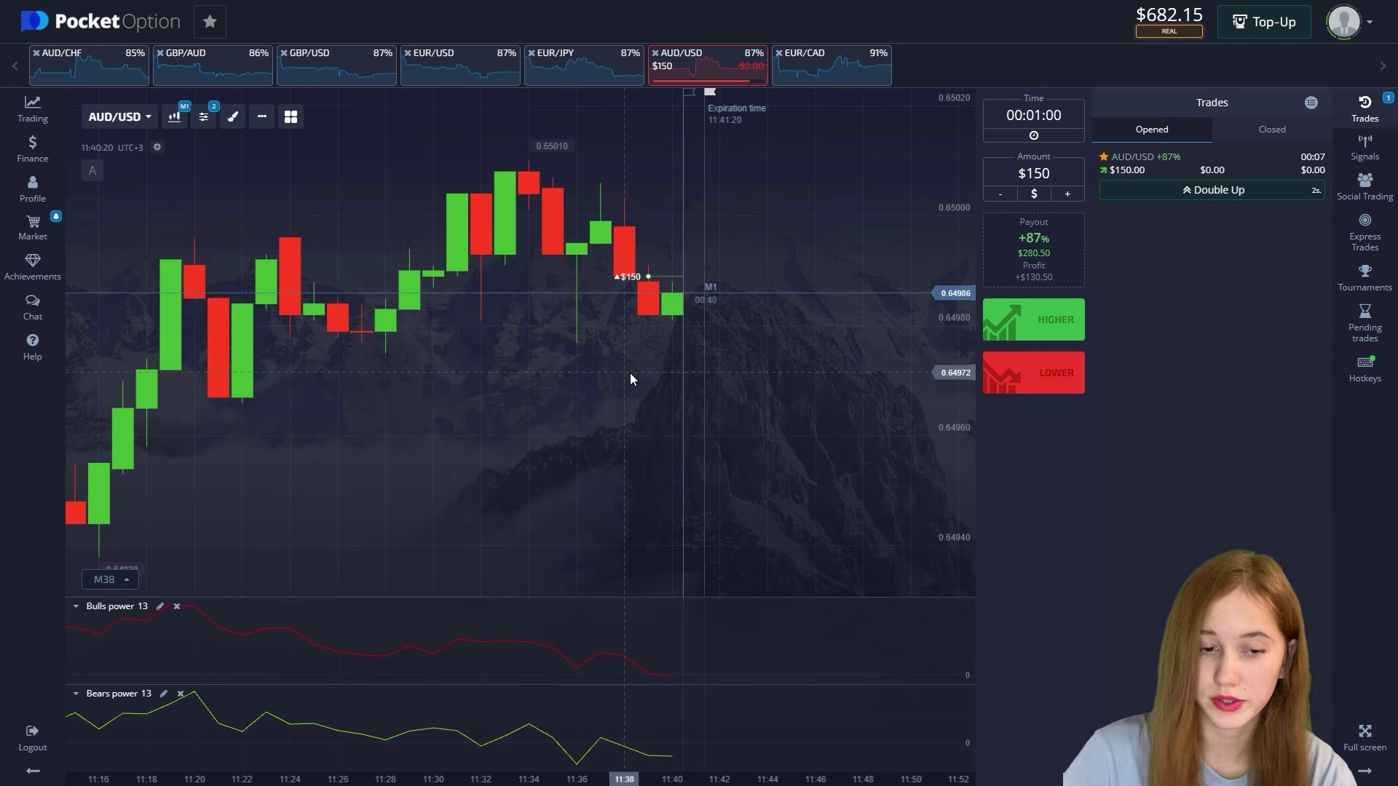
scroll(671, 335, up, 3)
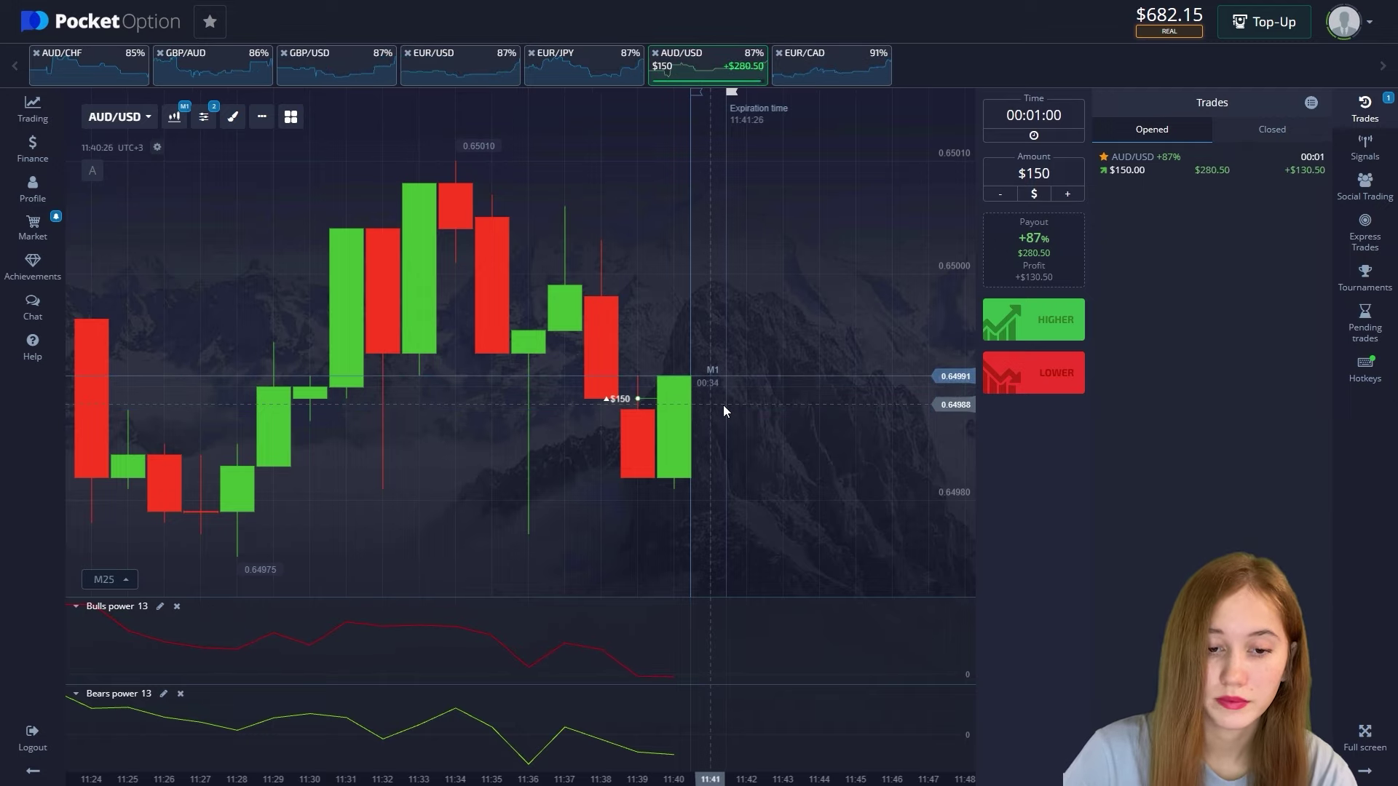
scroll(634, 406, down, 5)
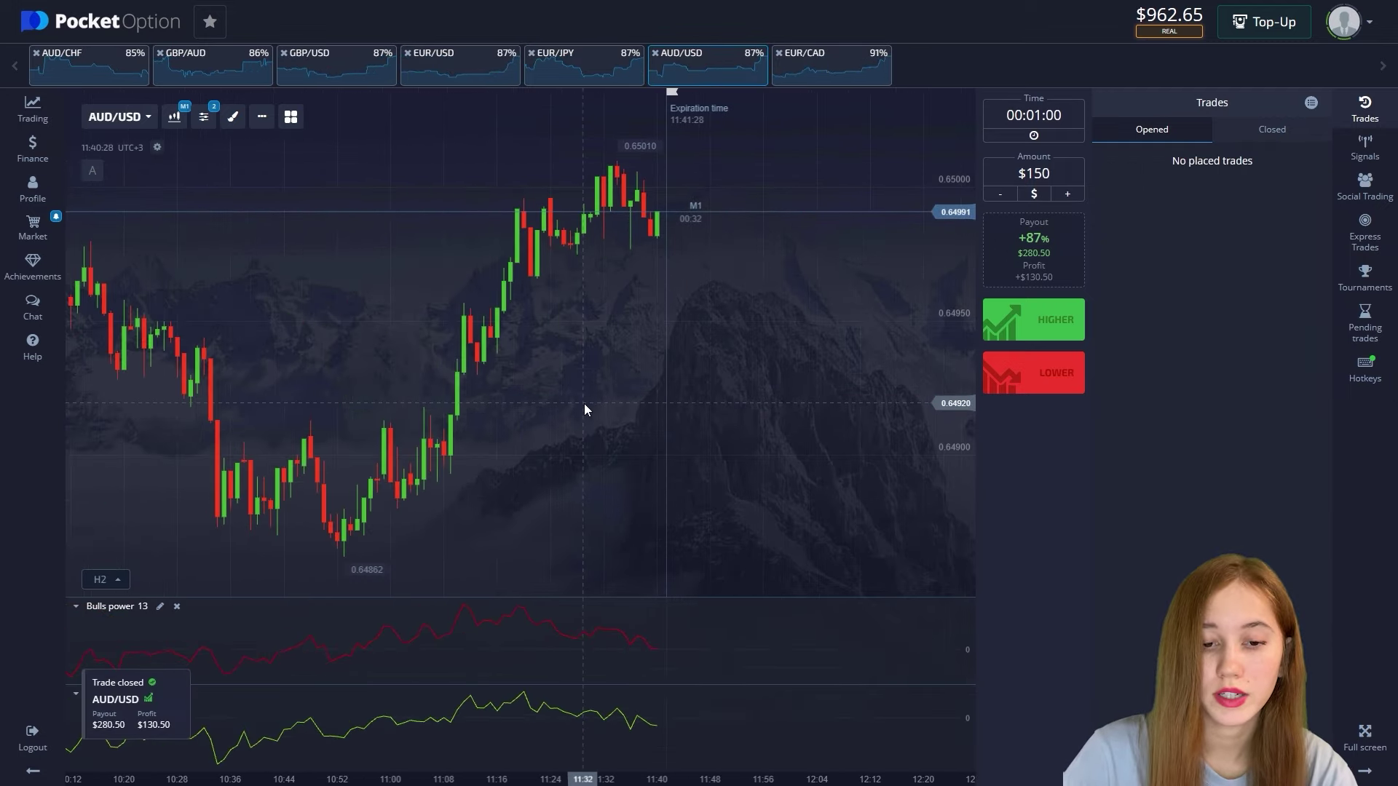
click(152, 721)
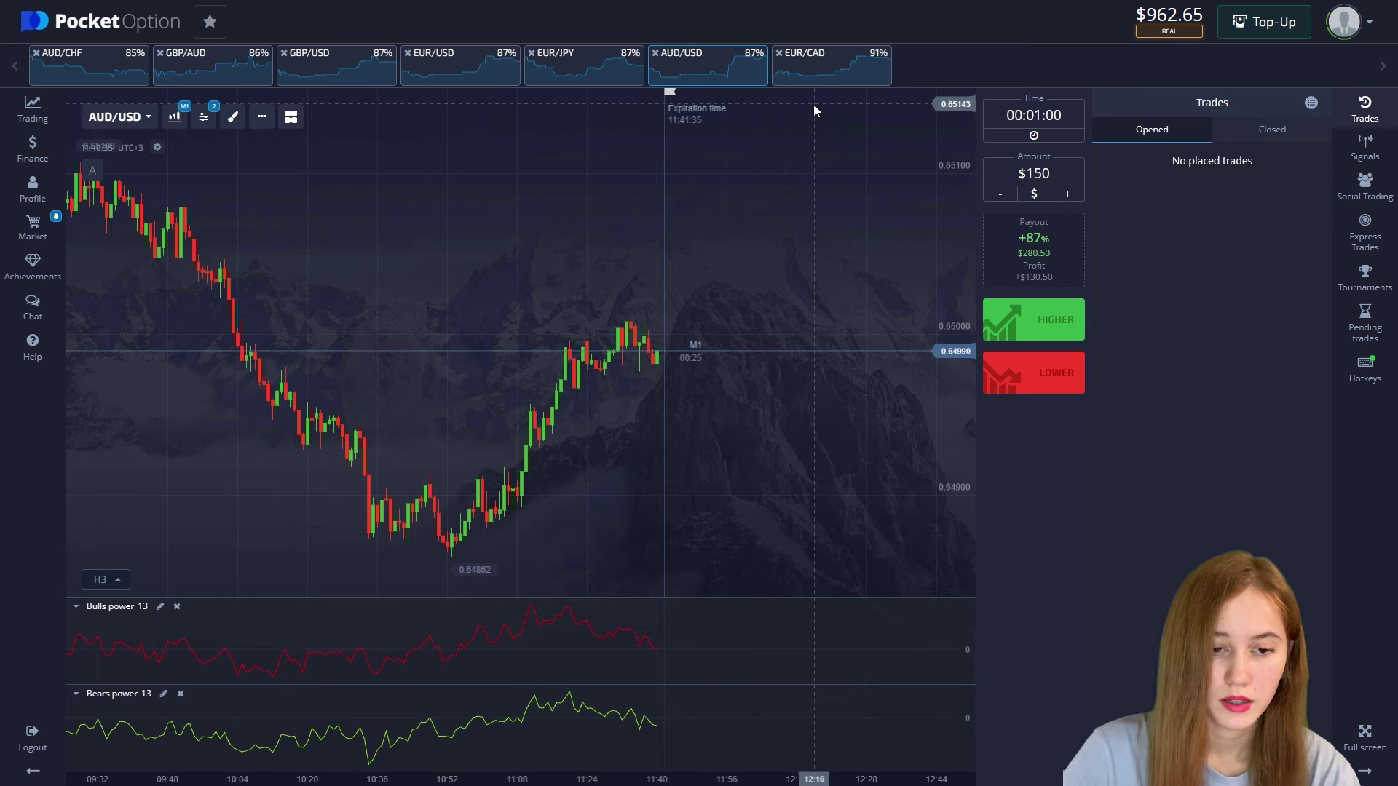
Step: Switch to EUR/CAD and place a $150 Higher trade with a one-minute expiration
click(827, 52)
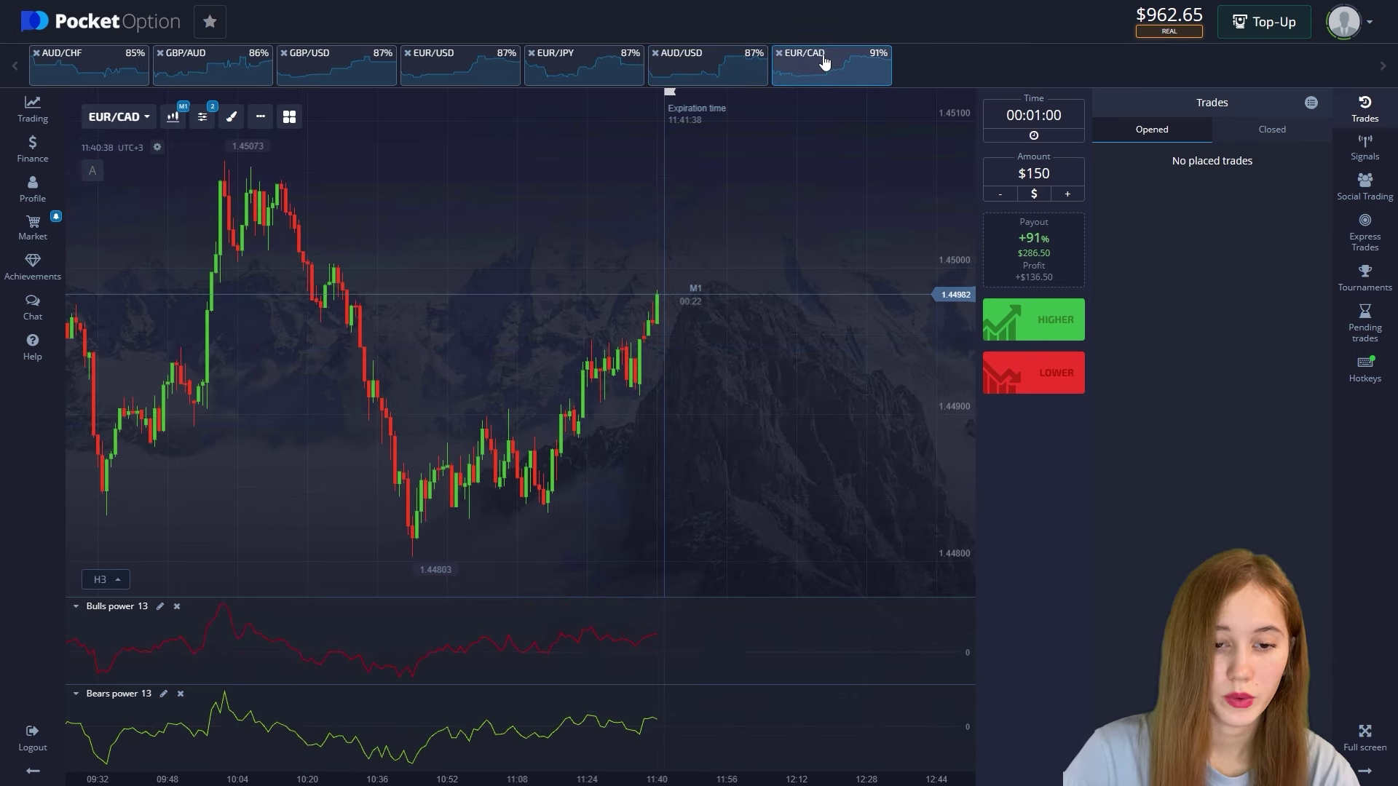
click(987, 327)
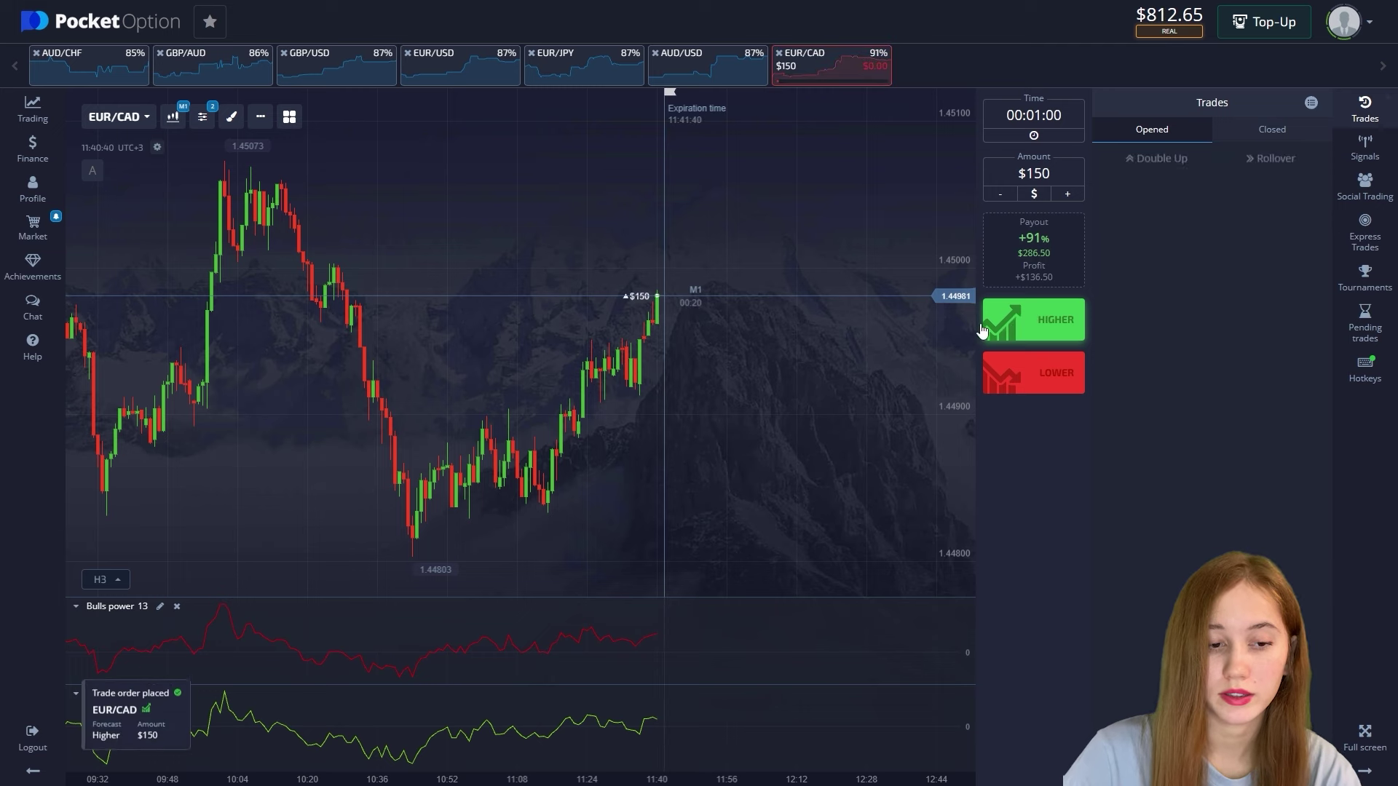
Step: Capture the EUR/CAD screen, mark the upper and lower levels with flat rectangles, and draw an arrow up from the lower level
key(Print)
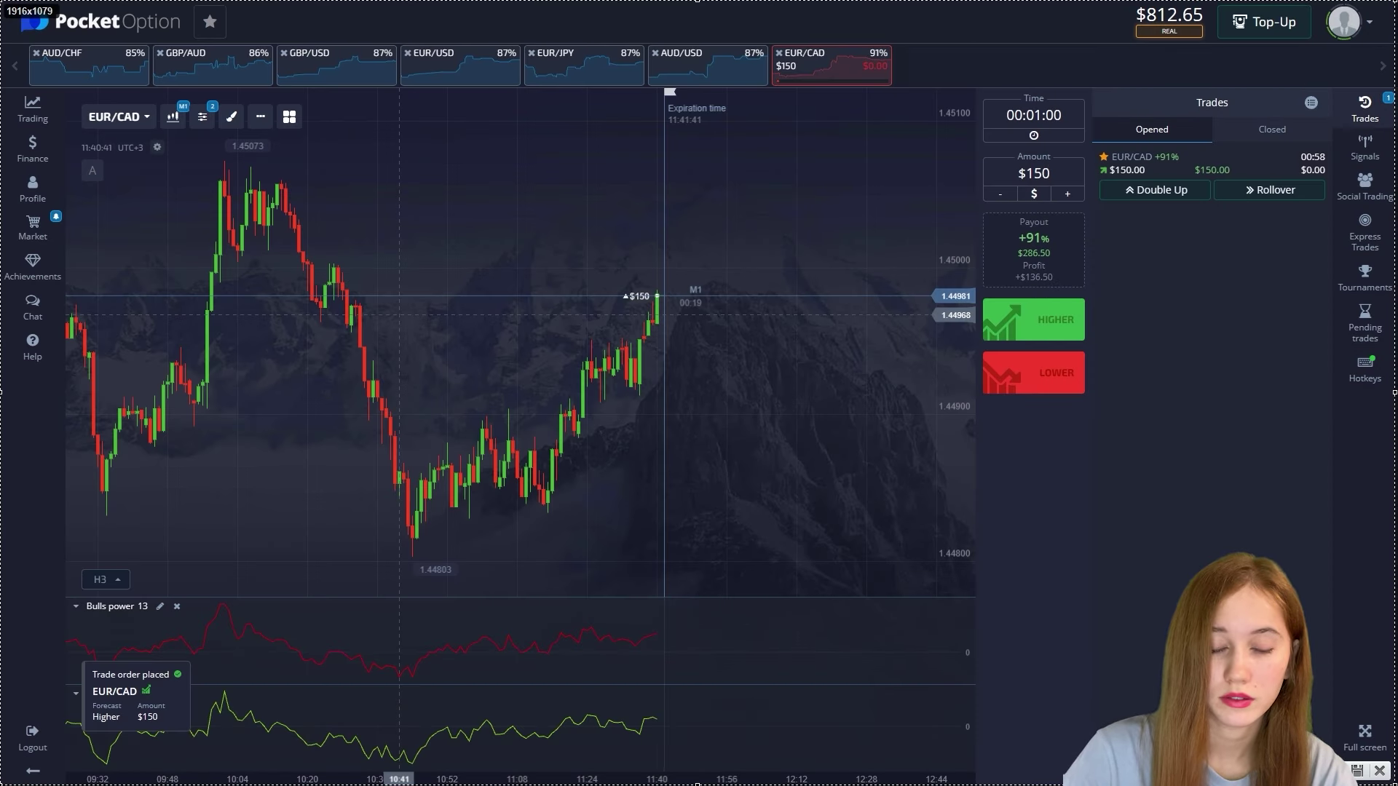
mouse_move(322, 262)
mouse_down()
mouse_move(881, 255)
mouse_move(906, 268)
mouse_up()
drag(582, 390, 776, 397)
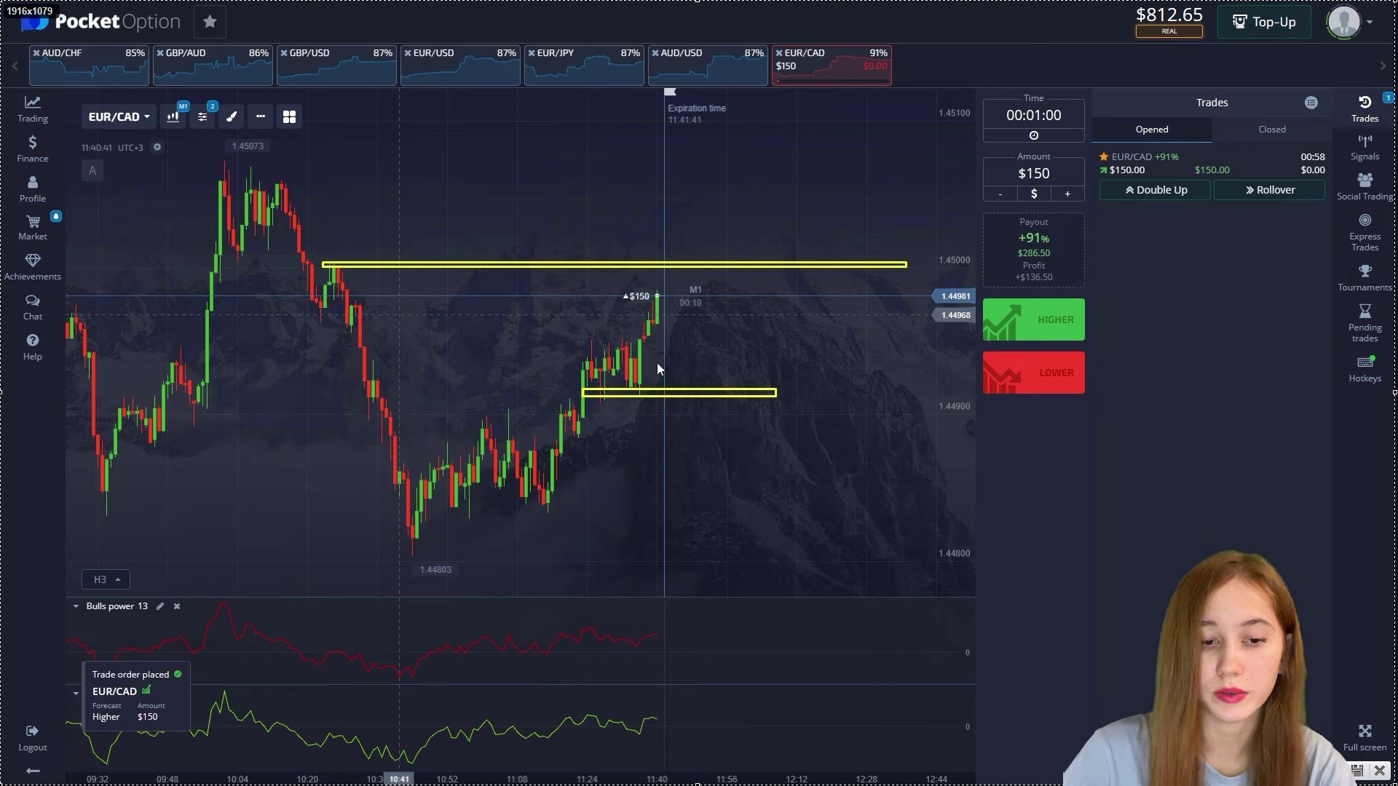
drag(653, 386, 665, 303)
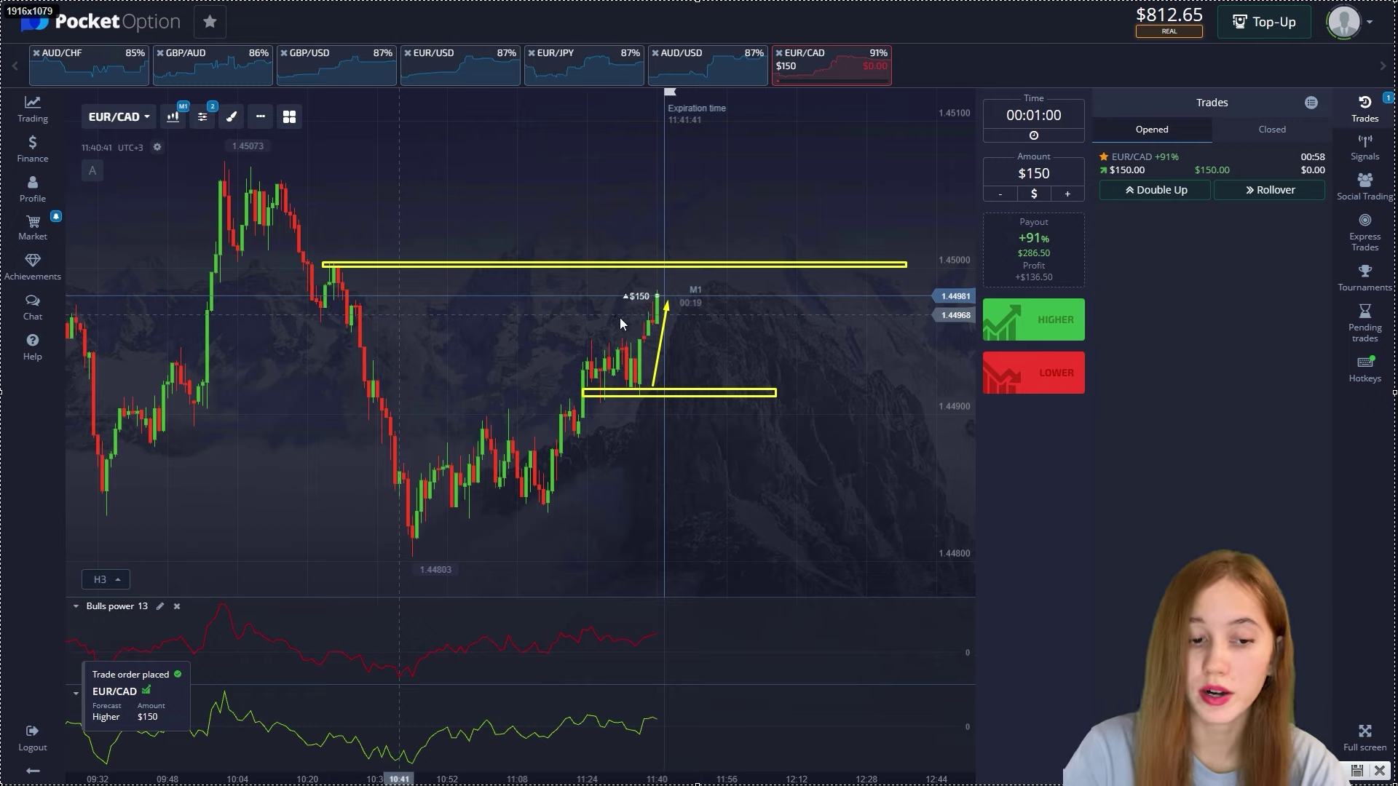
Step: Draw arrows pointing to the latest EUR/CAD candles and to the open trade's direction in the trades list
mouse_move(620, 315)
mouse_down()
mouse_move(640, 329)
mouse_move(646, 301)
mouse_up()
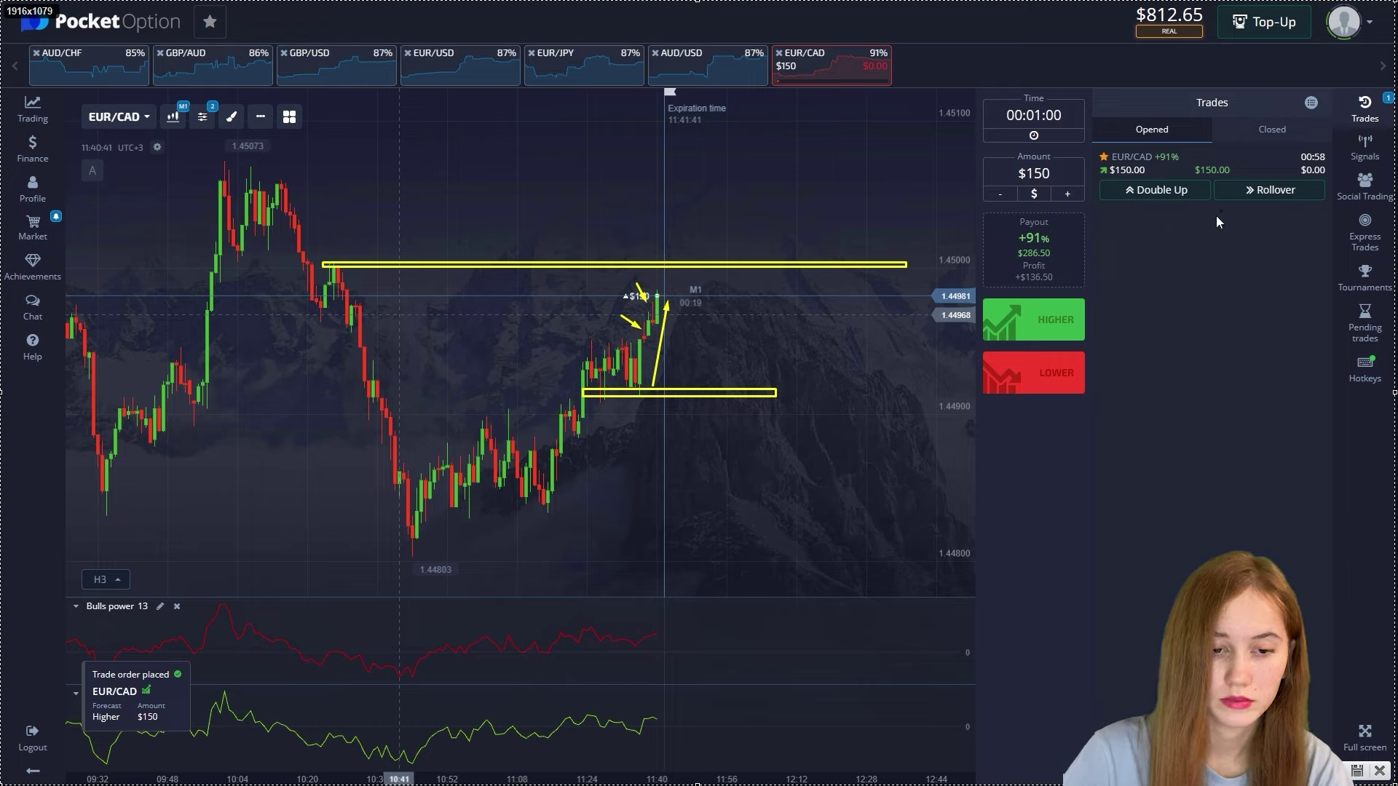
drag(1202, 255, 1109, 178)
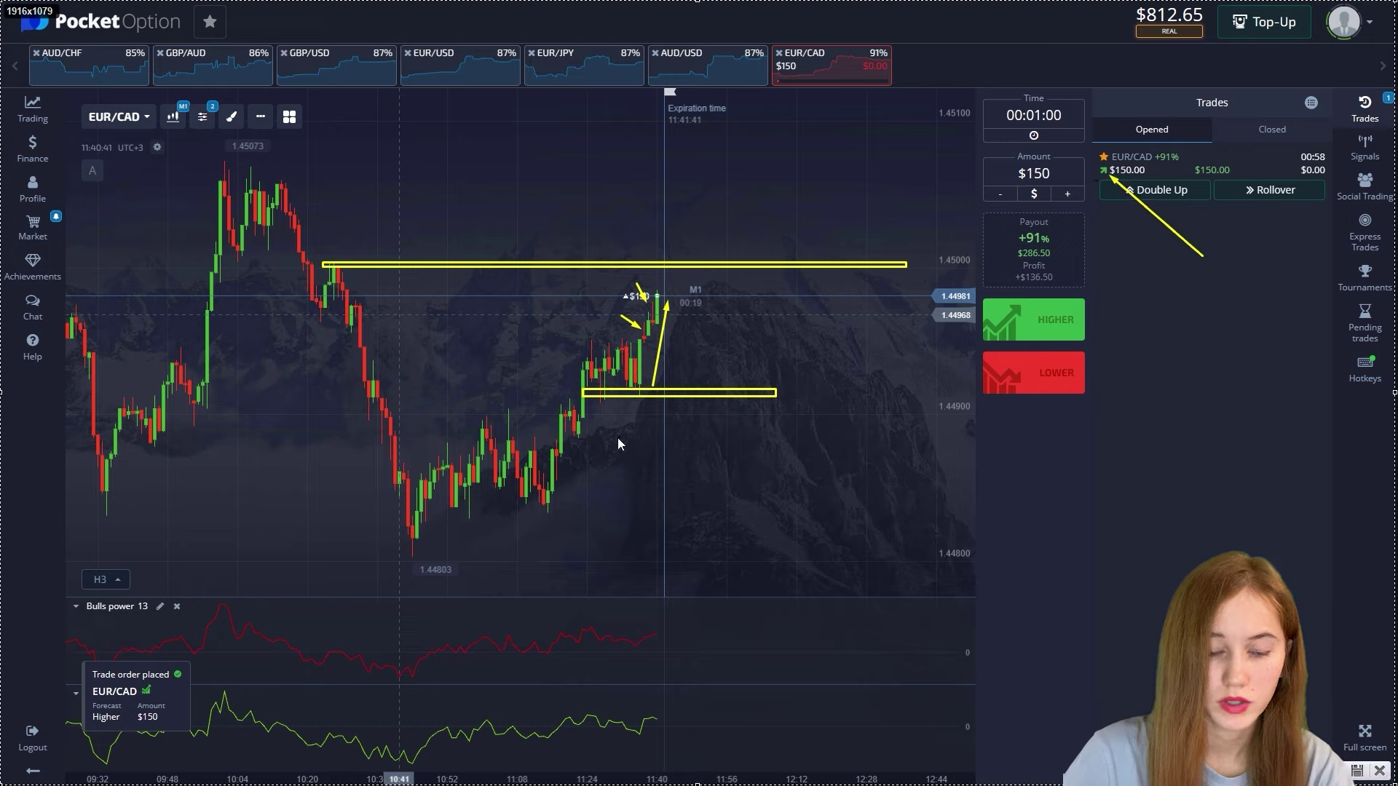
Step: Undo all the annotations on the EUR/CAD capture and draw rising arrows at the Bulls power line and along the latest price climb
key(ctrl+z)
key(ctrl+z)
key(ctrl+z)
key(ctrl+z)
key(ctrl+z)
key(ctrl+z)
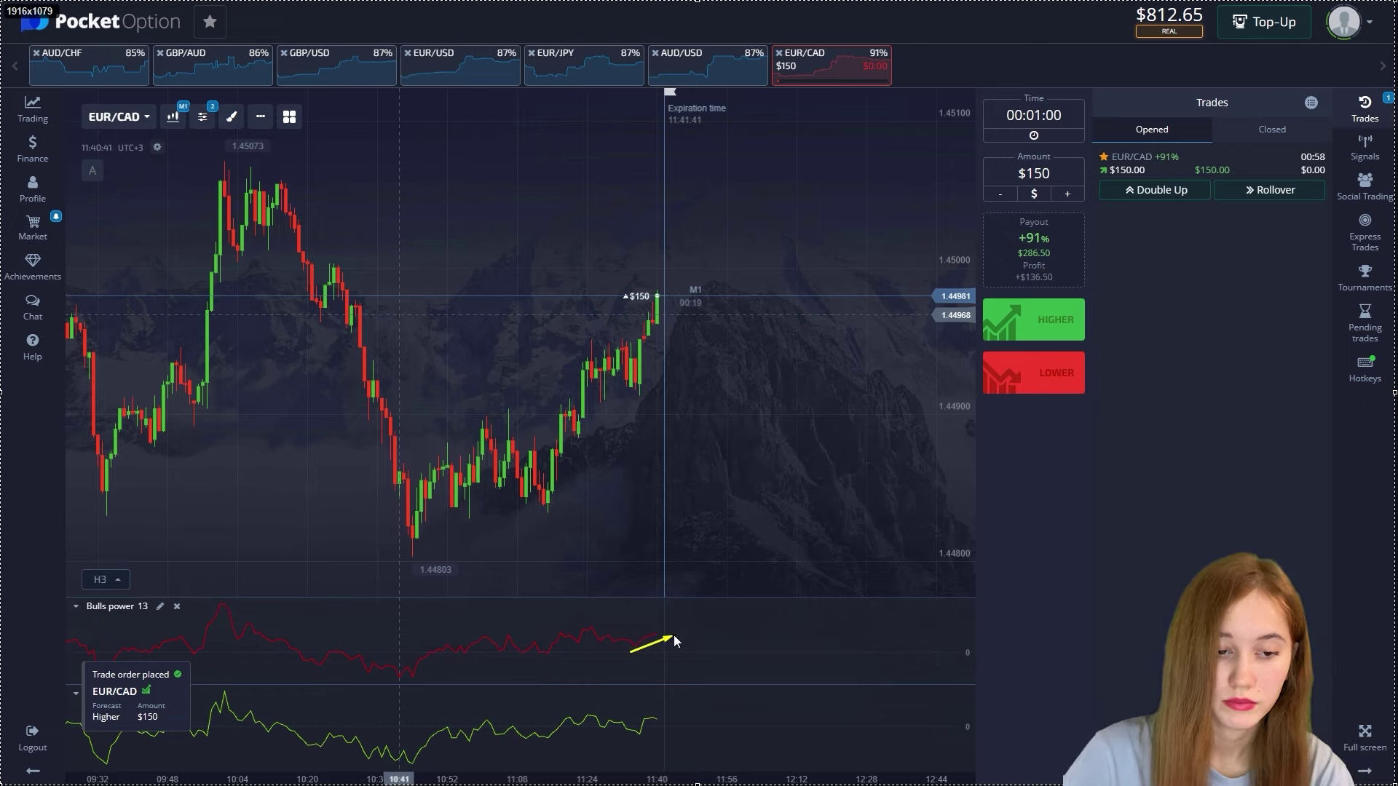
drag(606, 500, 712, 274)
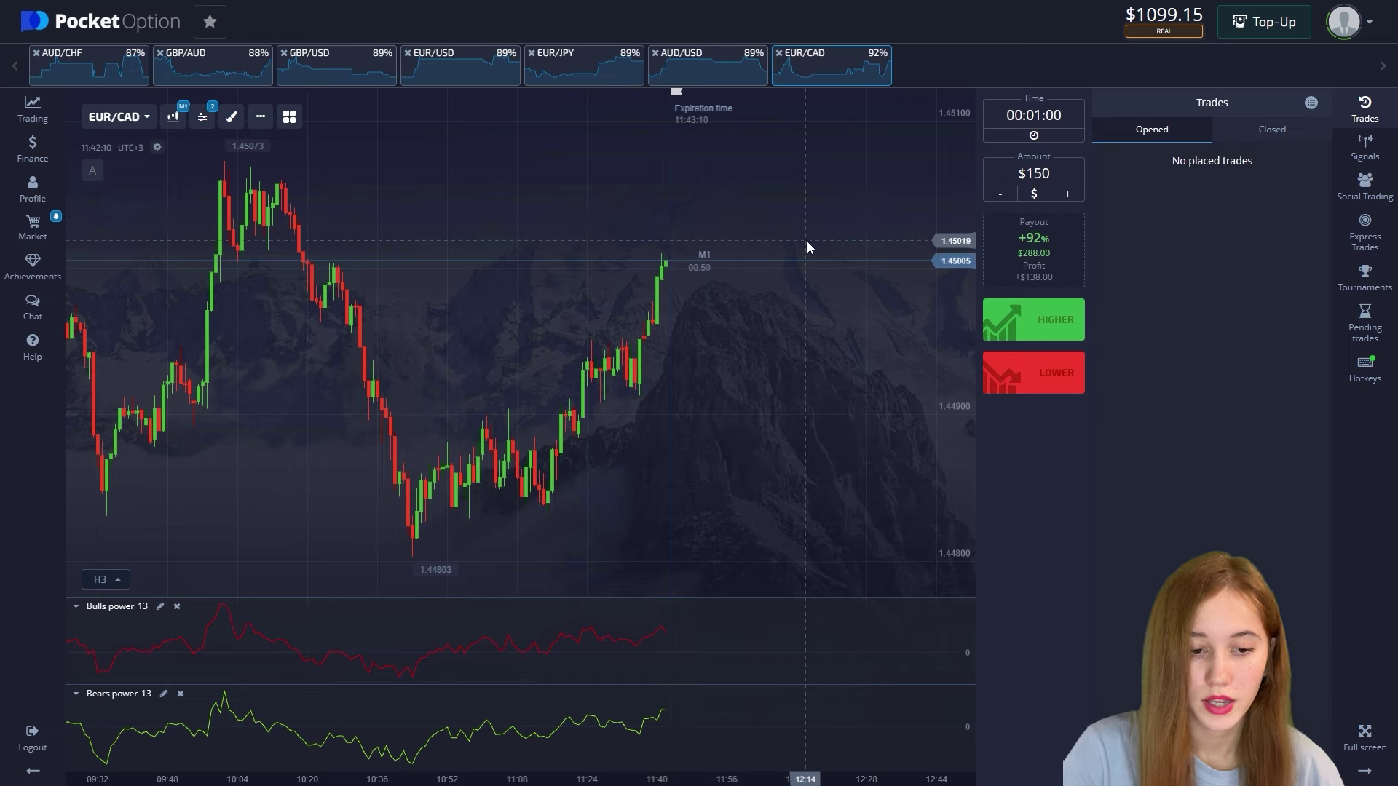
Step: Review the trade expiration time options and the chart type and time frame settings for EUR/CAD
click(1030, 128)
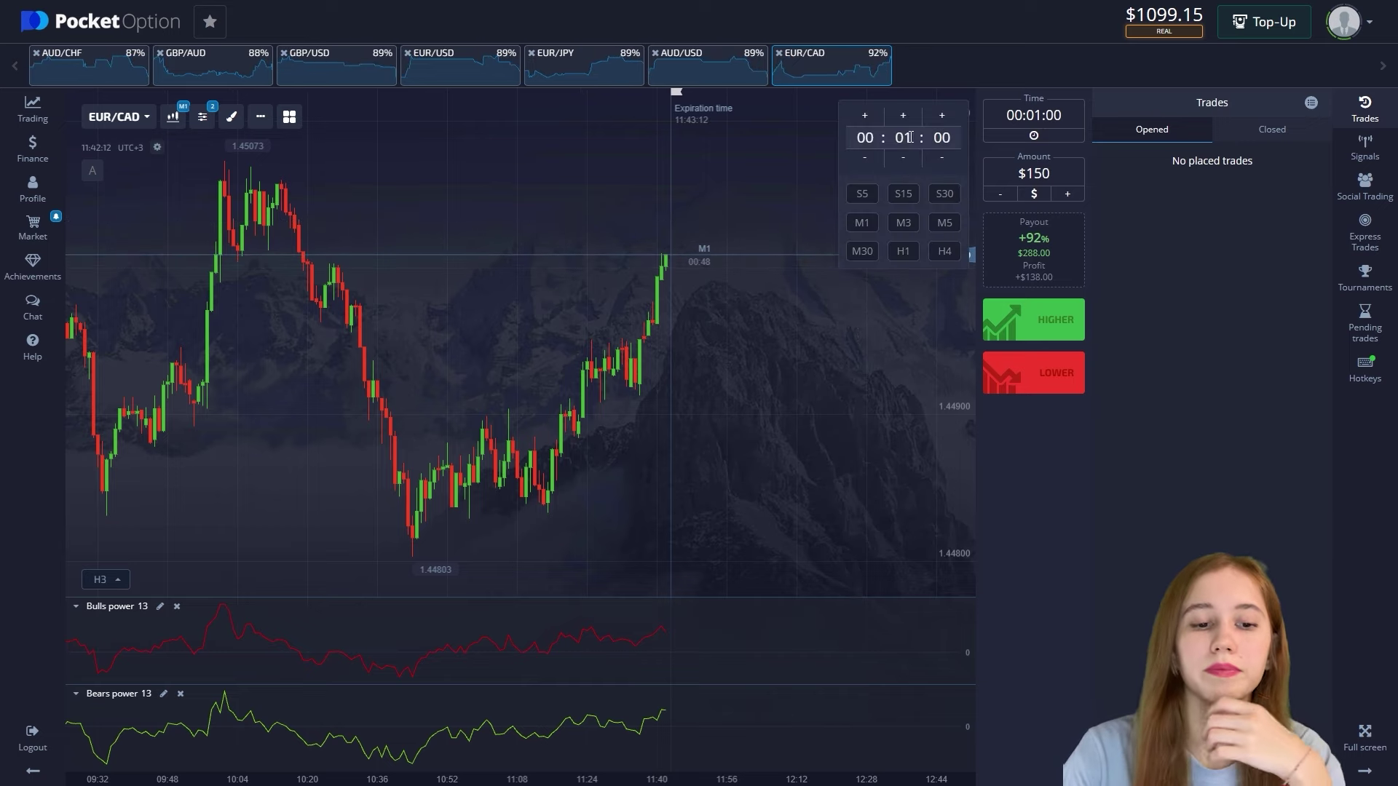
click(594, 315)
click(185, 127)
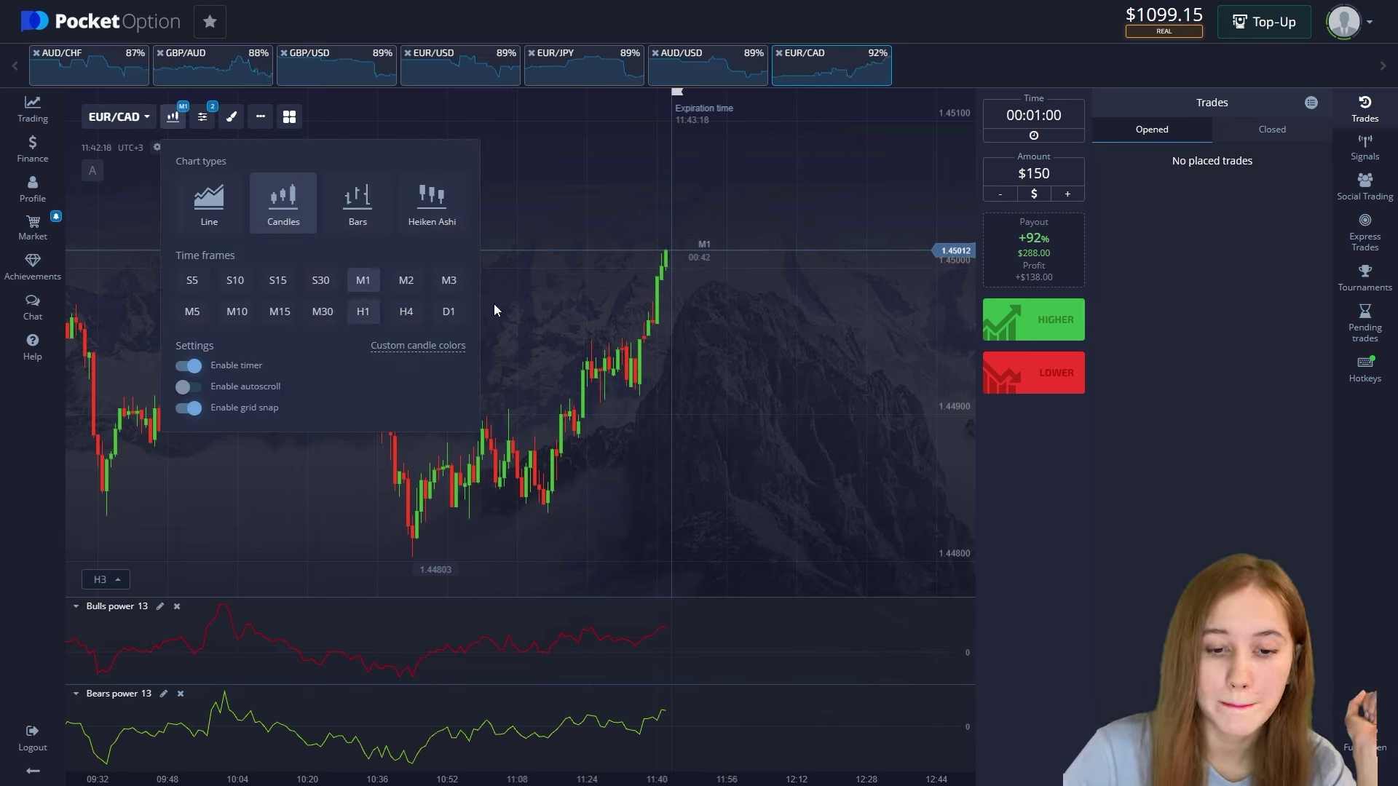
click(567, 306)
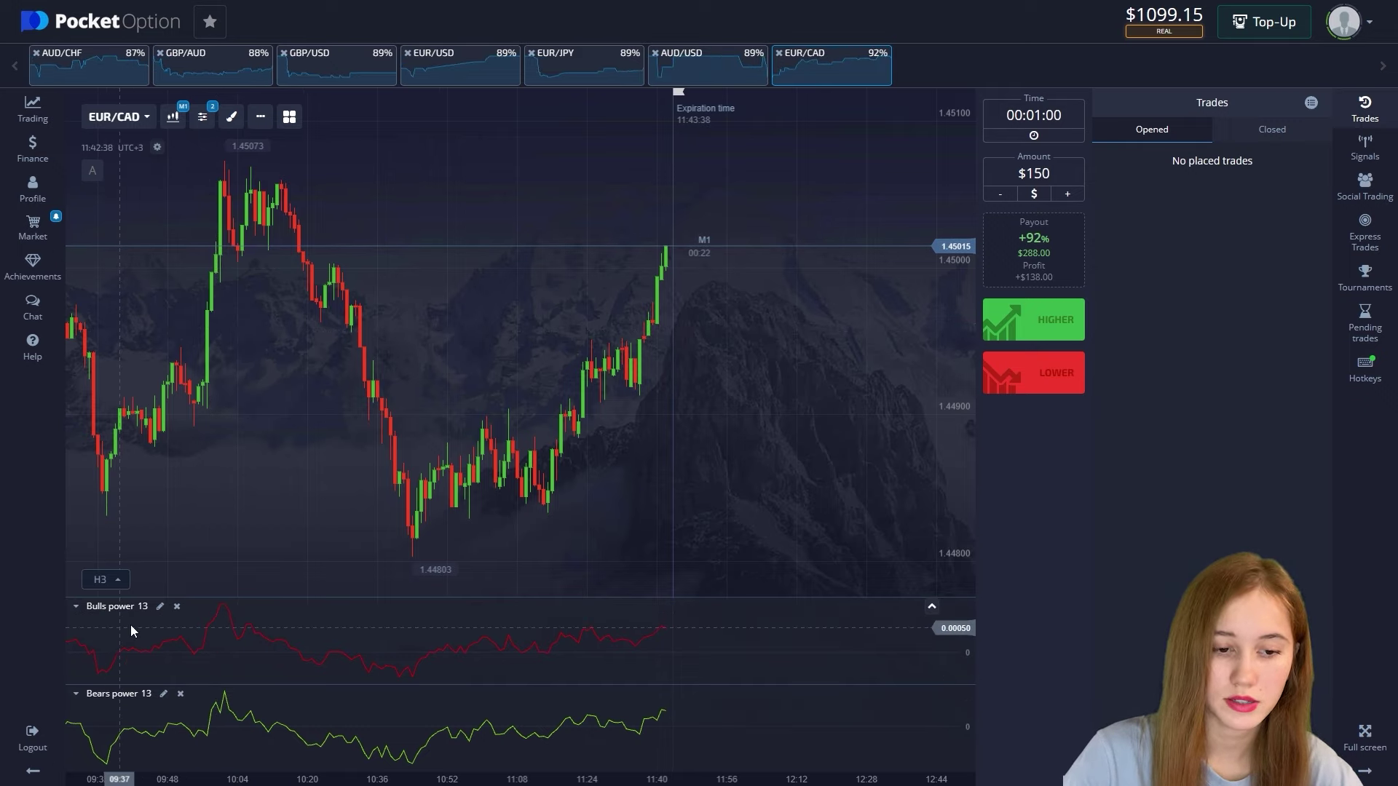
Step: Check the period and main line style settings of the Bulls power and Bears power indicators, saving each
click(158, 608)
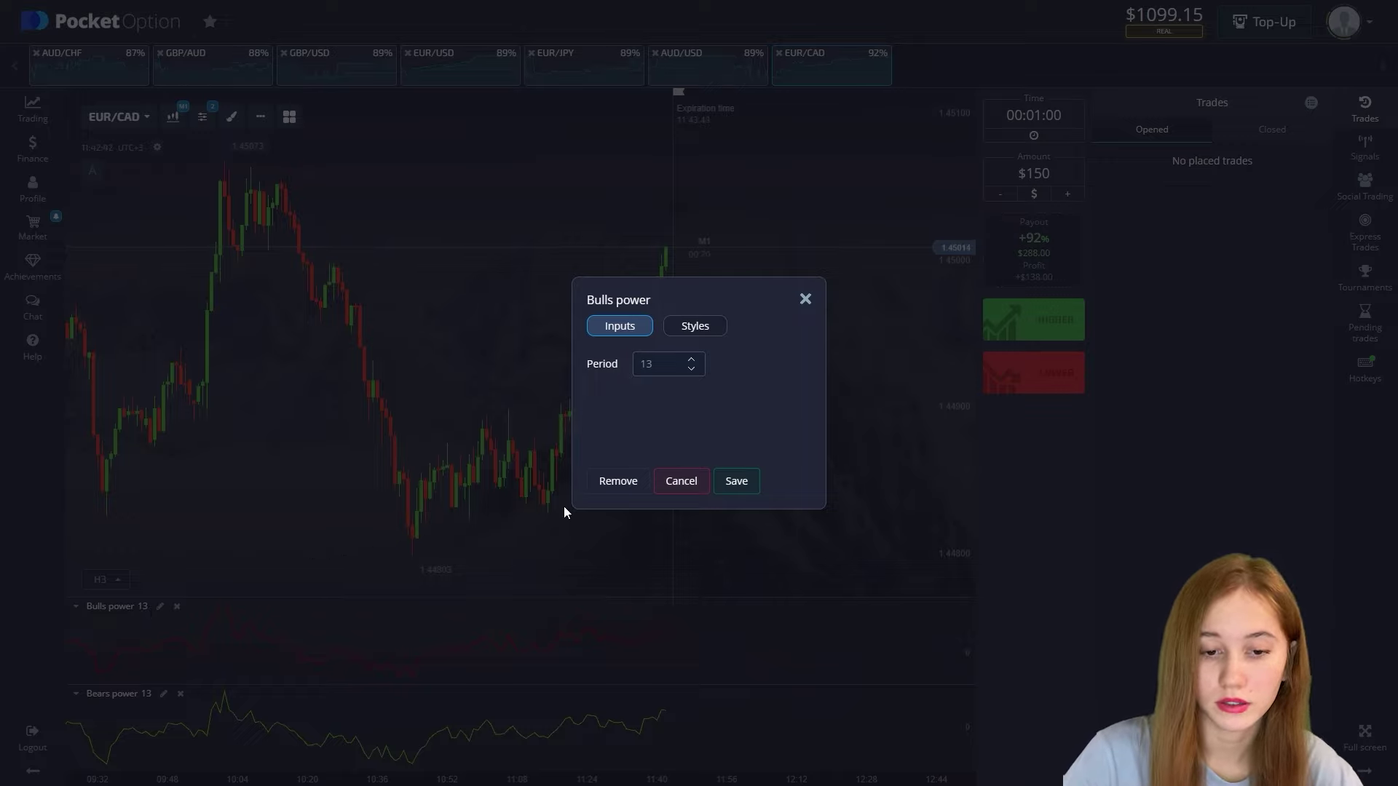
click(689, 332)
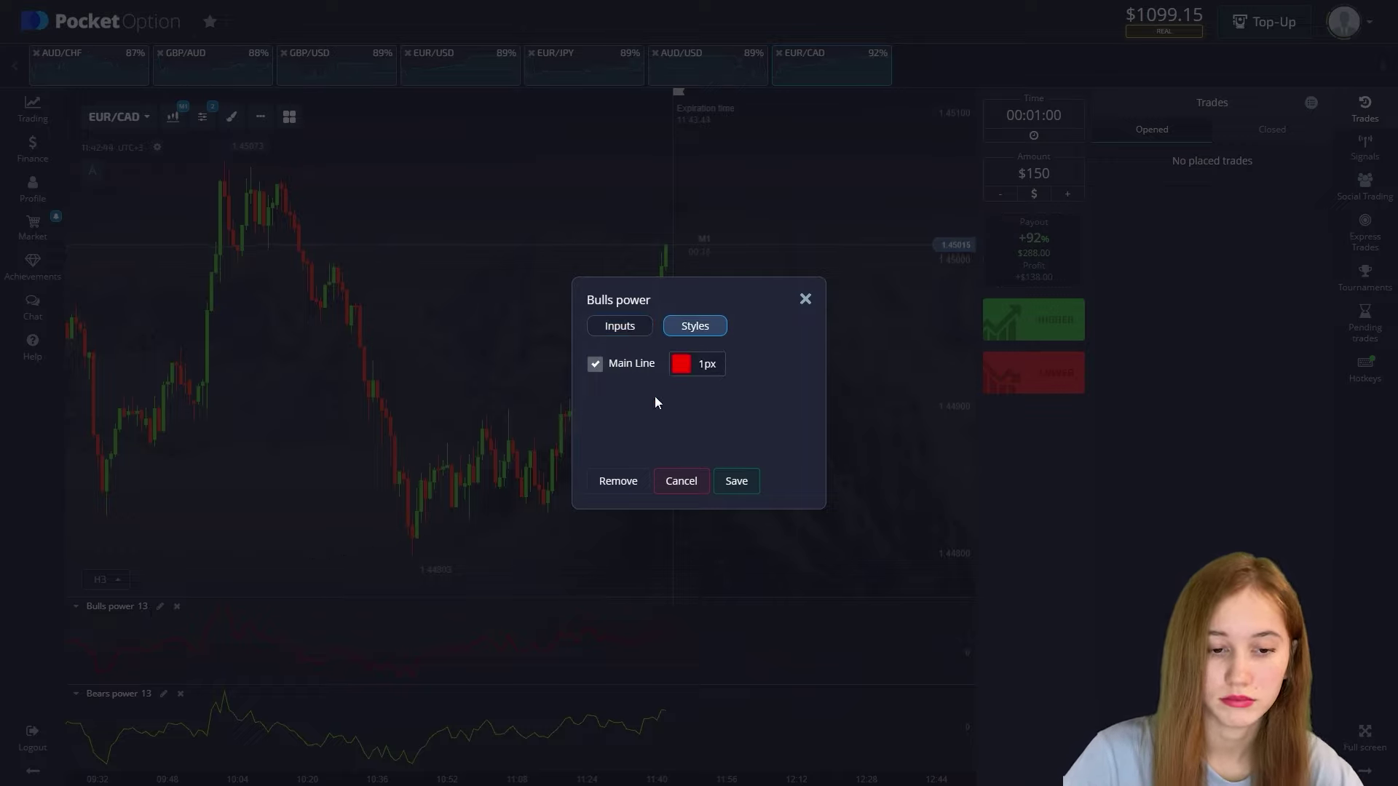
click(737, 482)
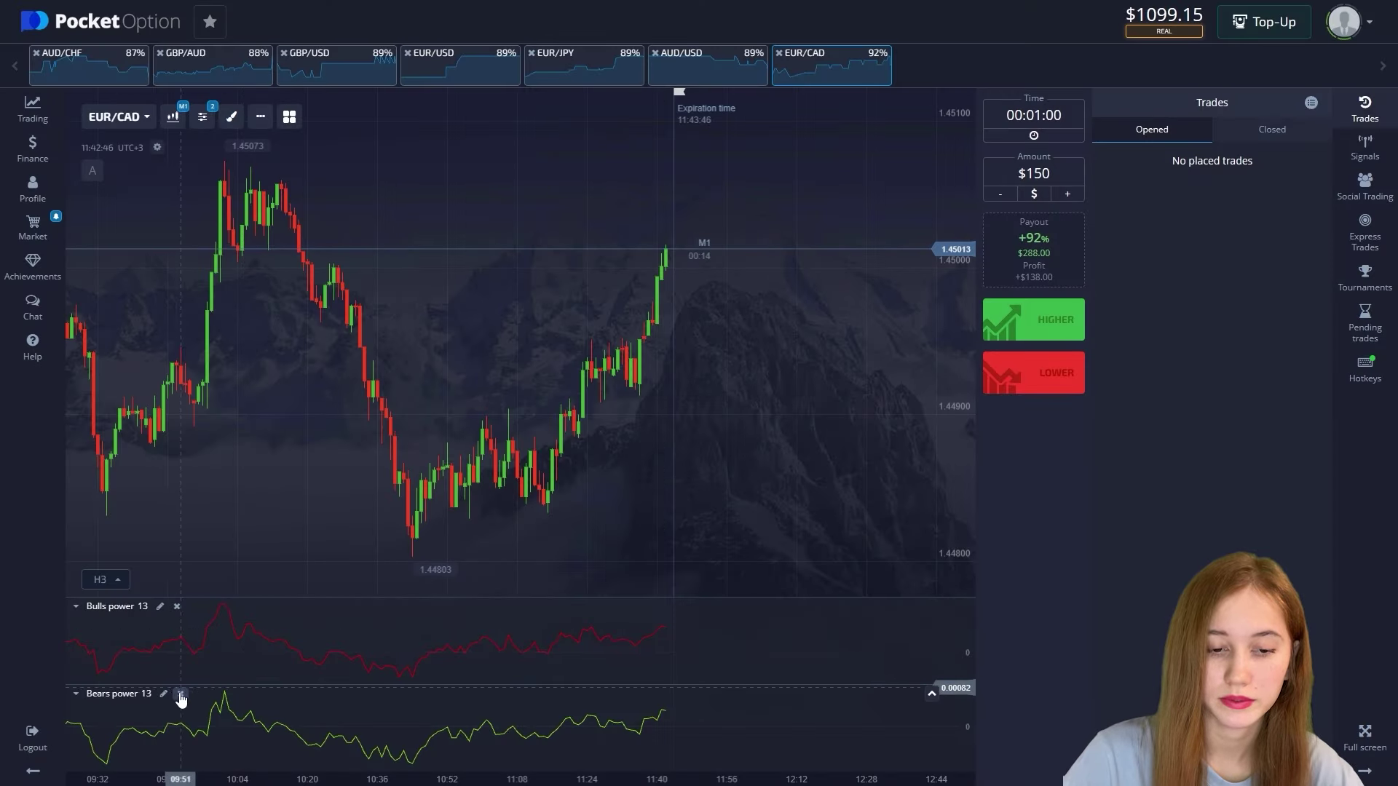
click(164, 694)
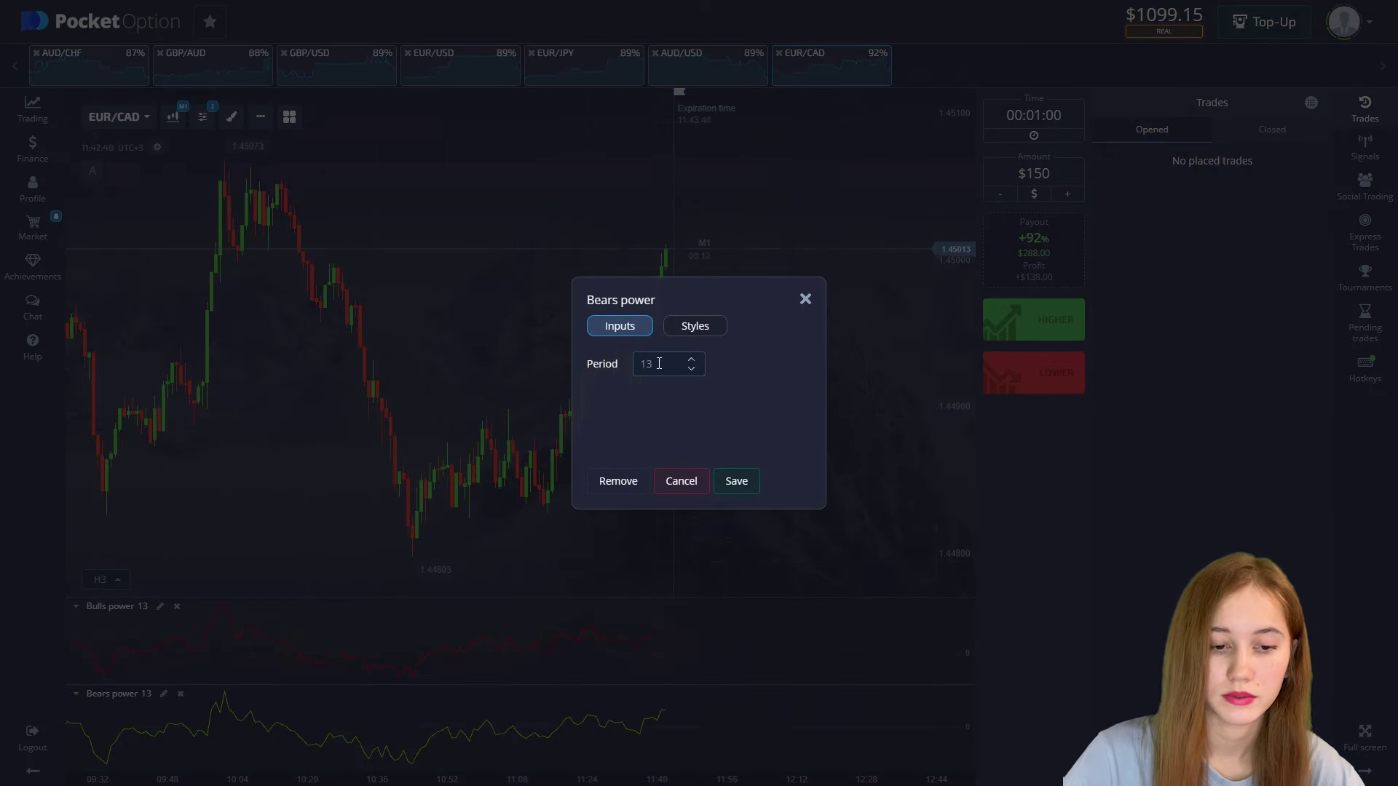
click(696, 329)
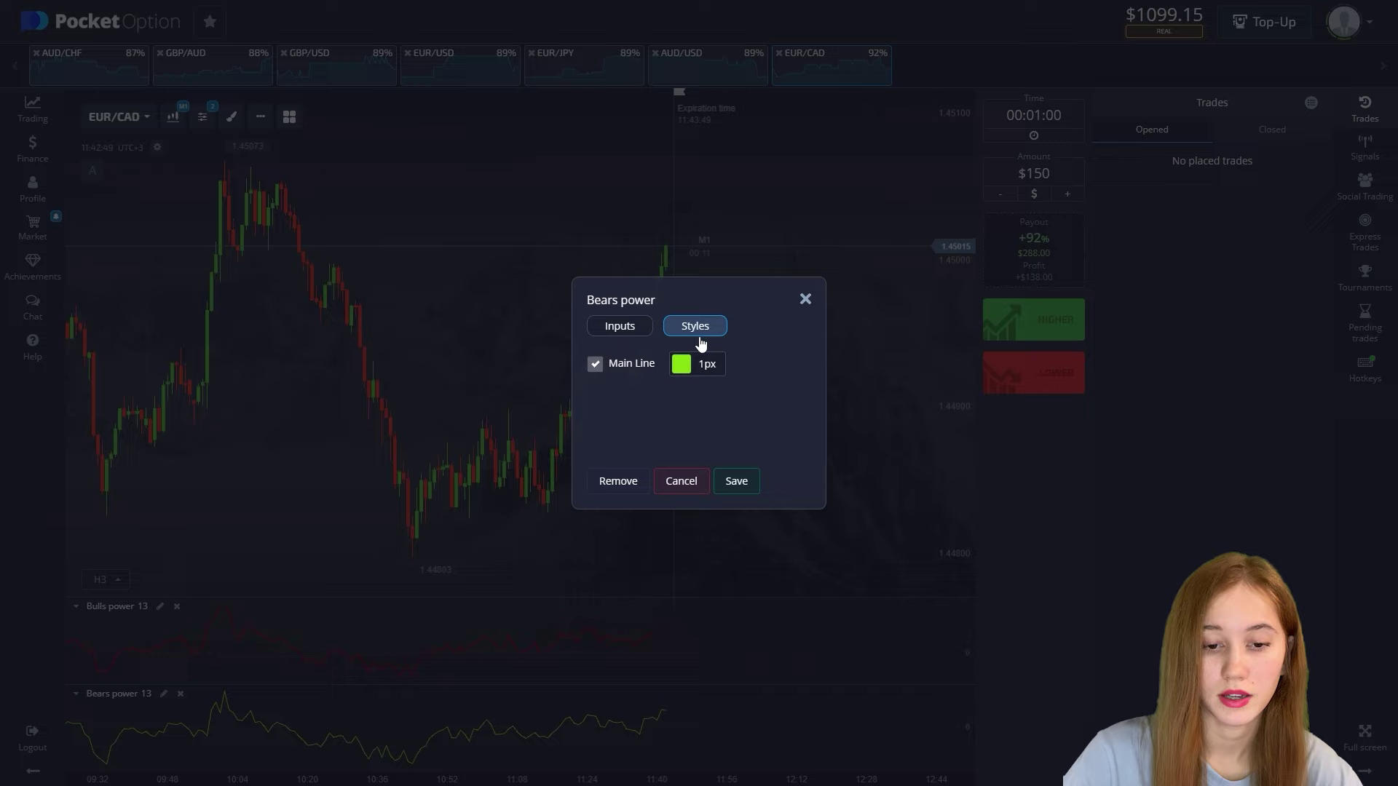
click(736, 481)
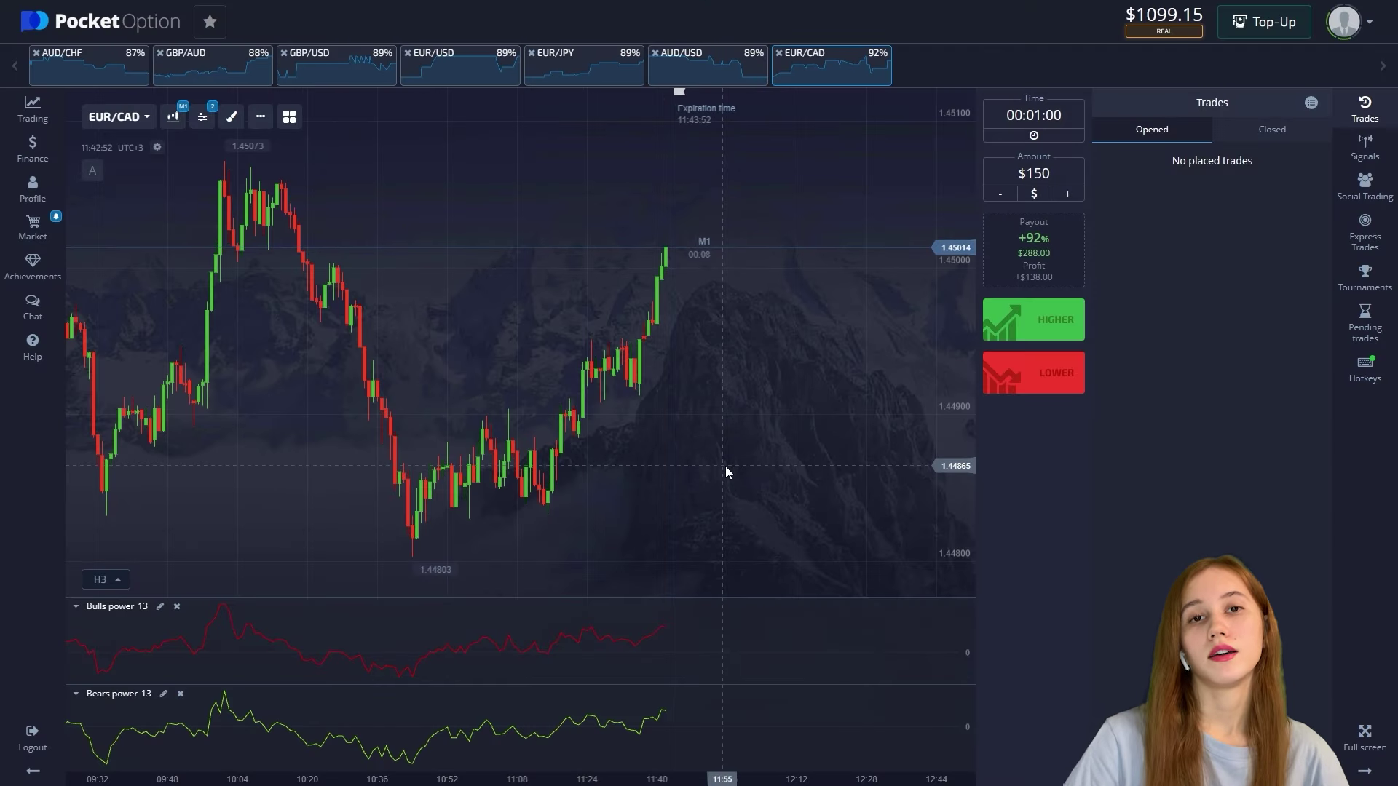